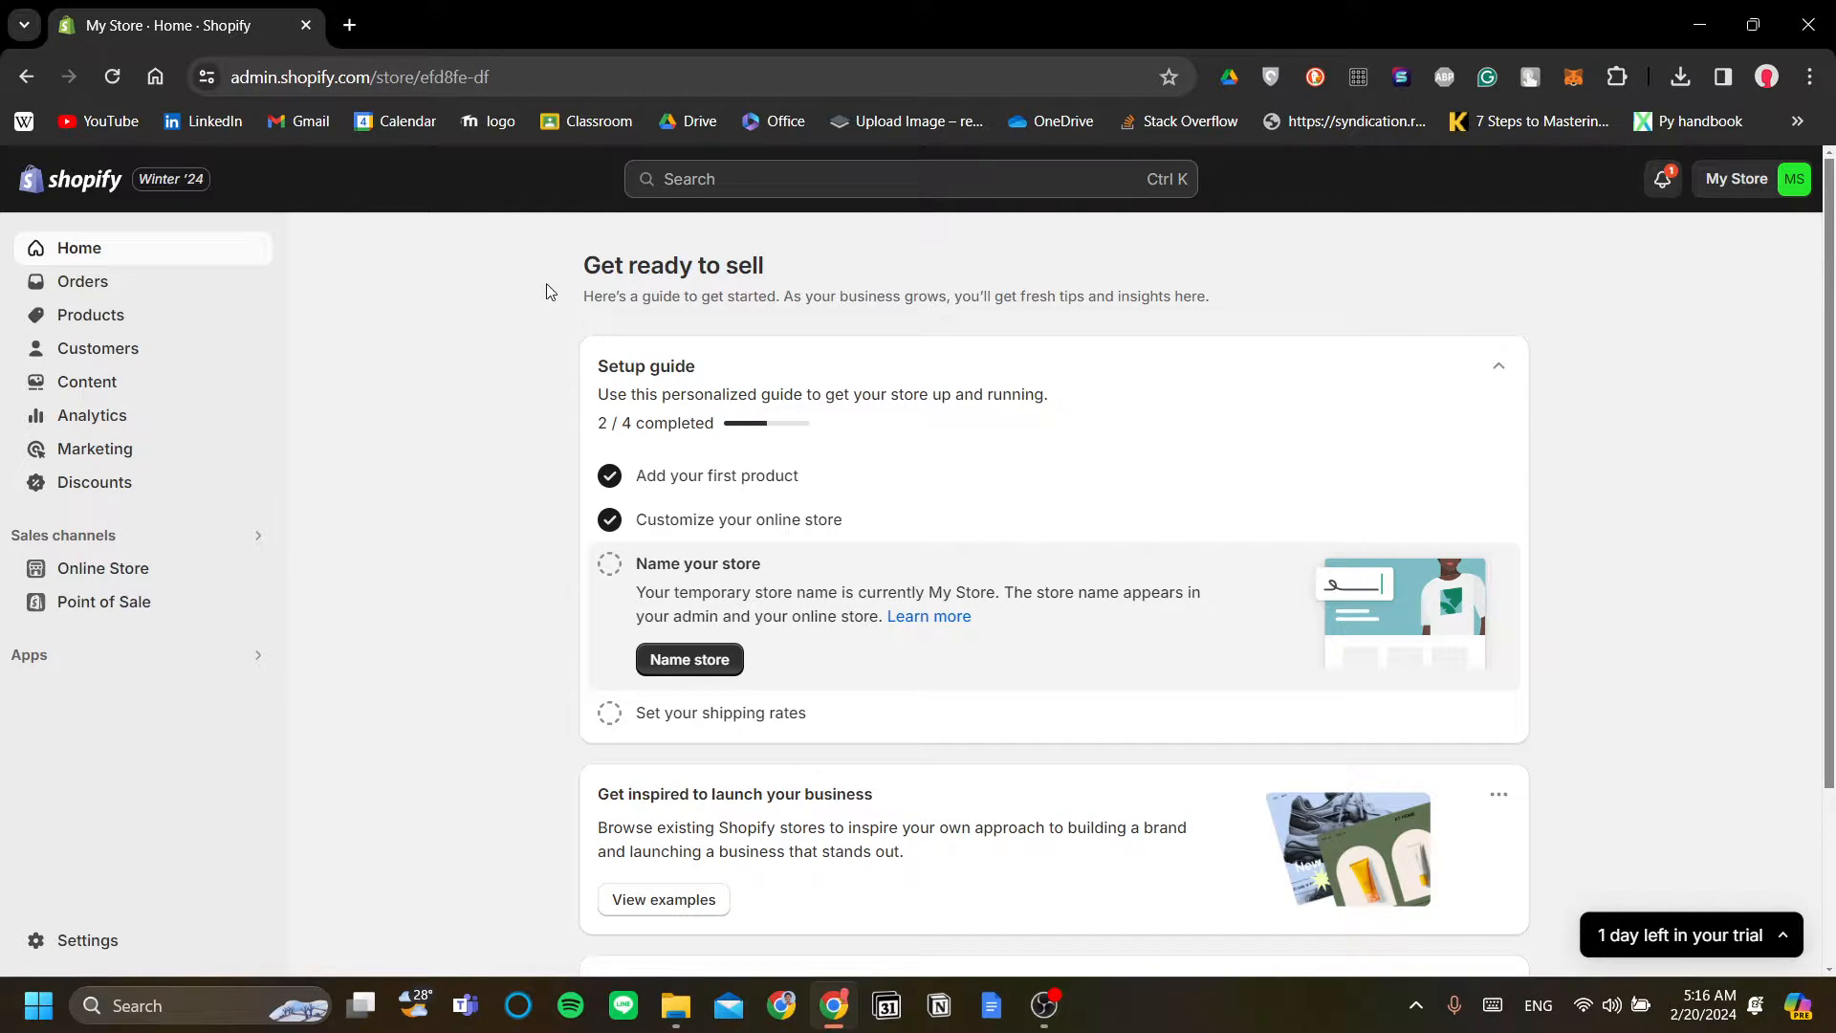
- Open the stripe.com website in a new browser tab and look over its home page and site menus
left_click(350, 26)
type("stri")
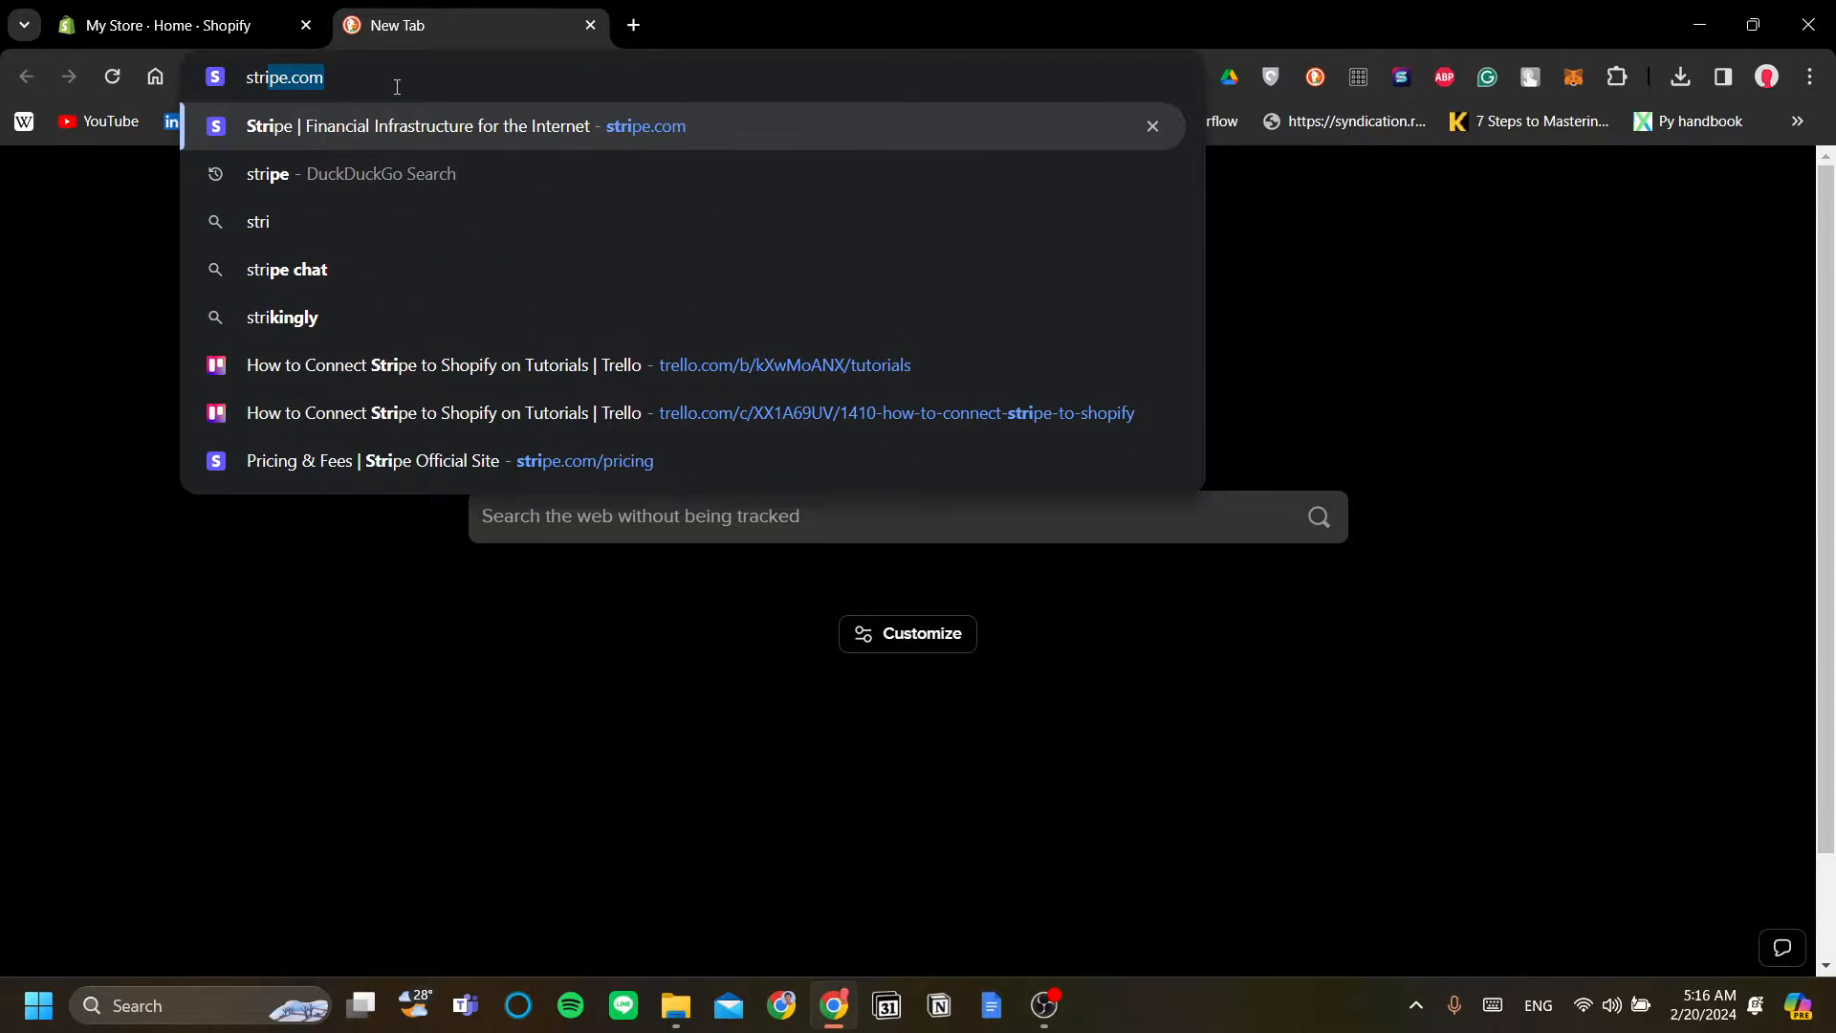
key("Return")
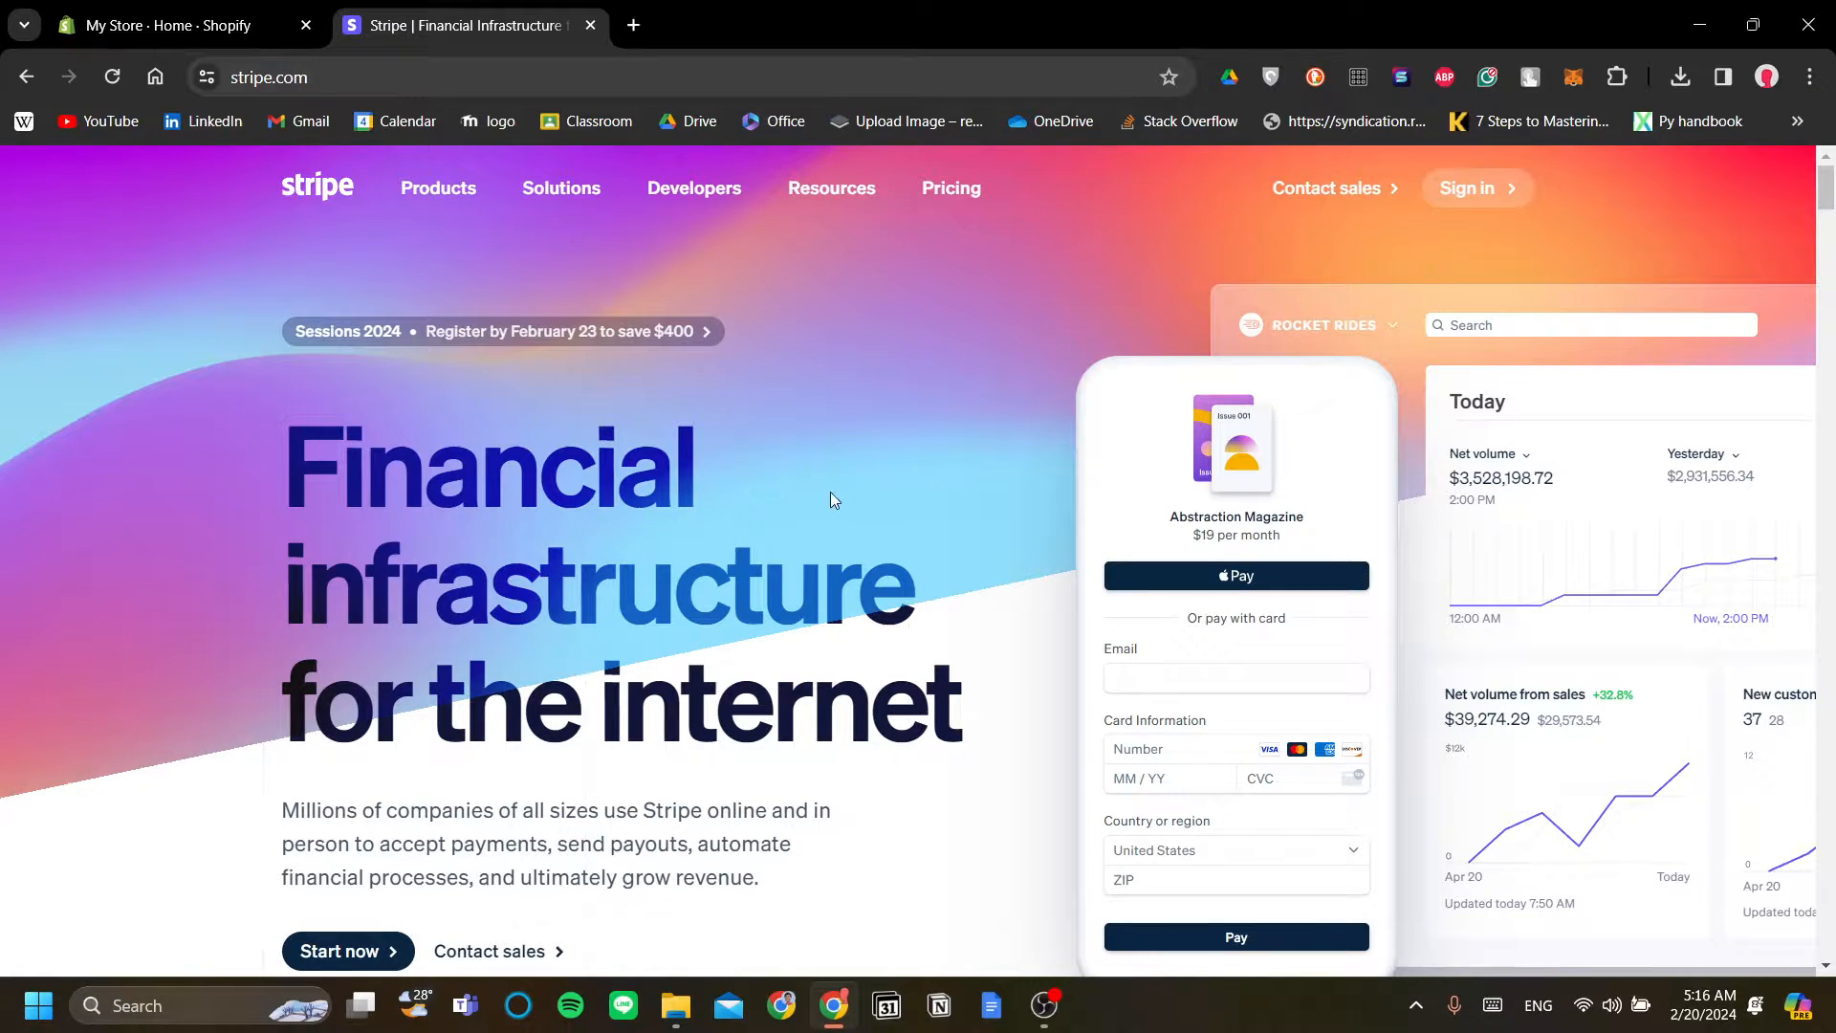
scroll(947, 401, "down", 5)
scroll(955, 426, "up", 5)
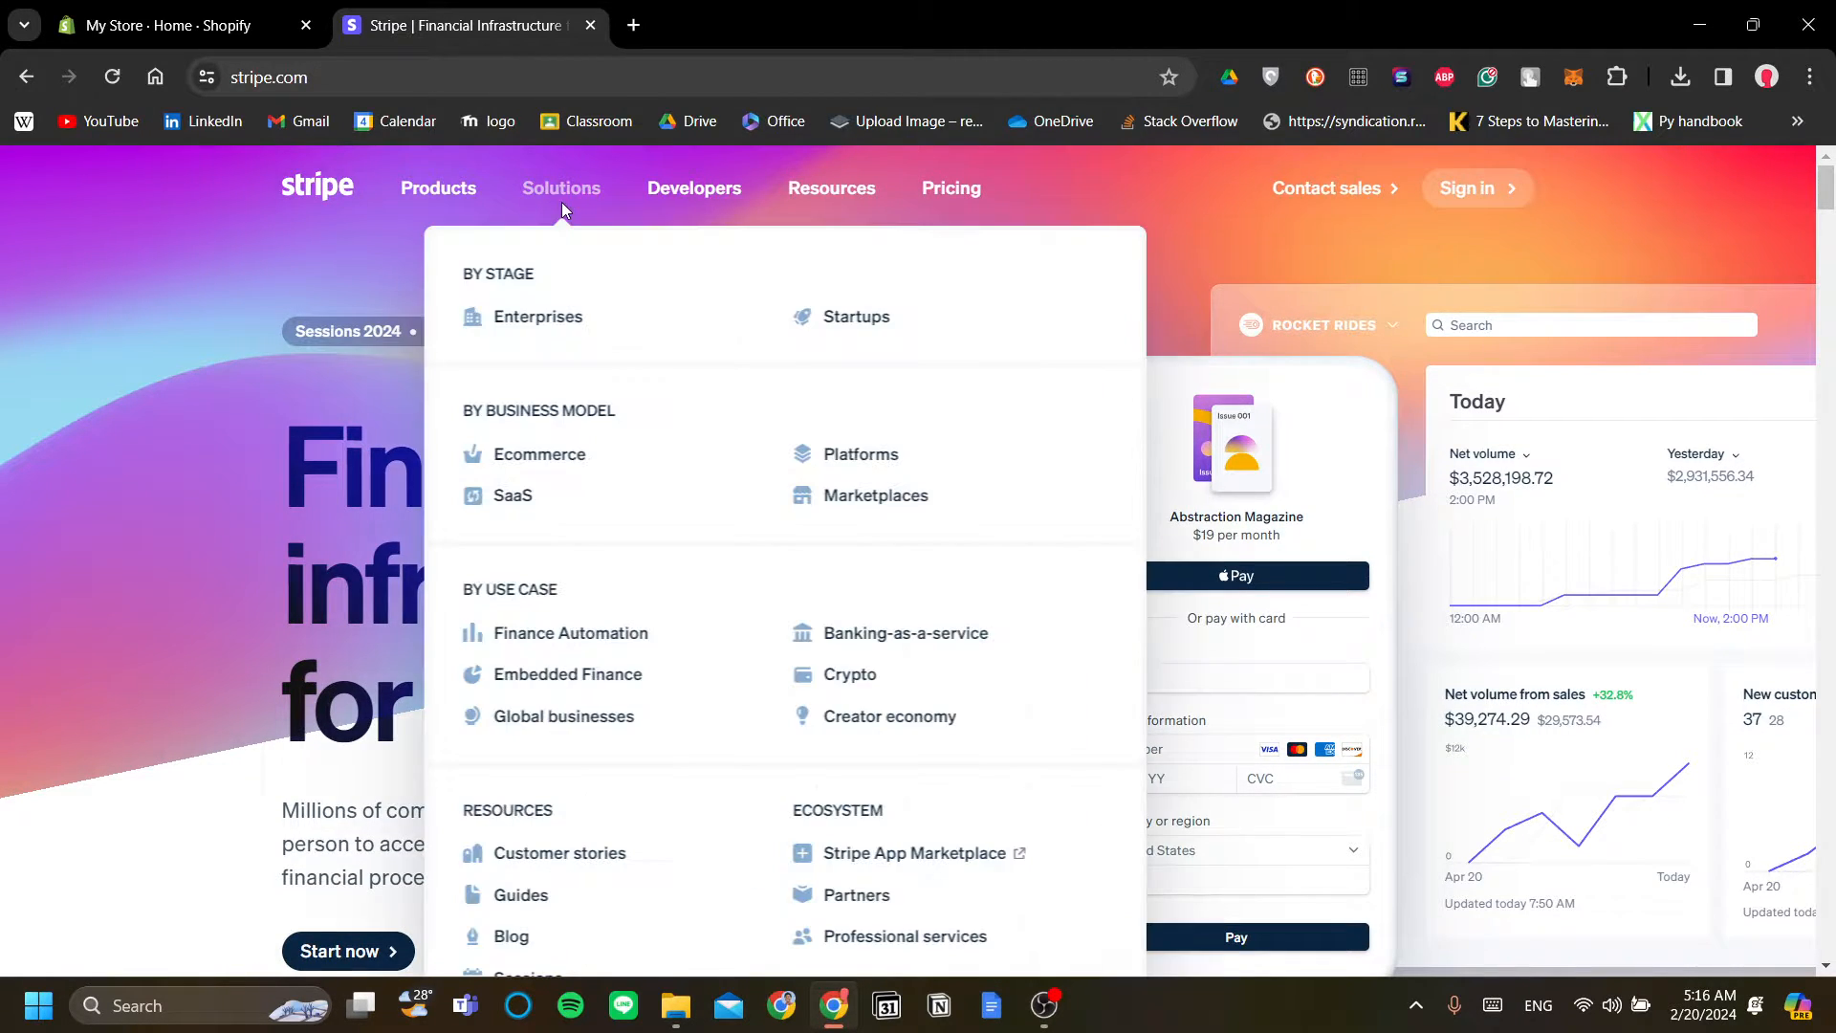
mouse_move(628, 195)
mouse_move(864, 191)
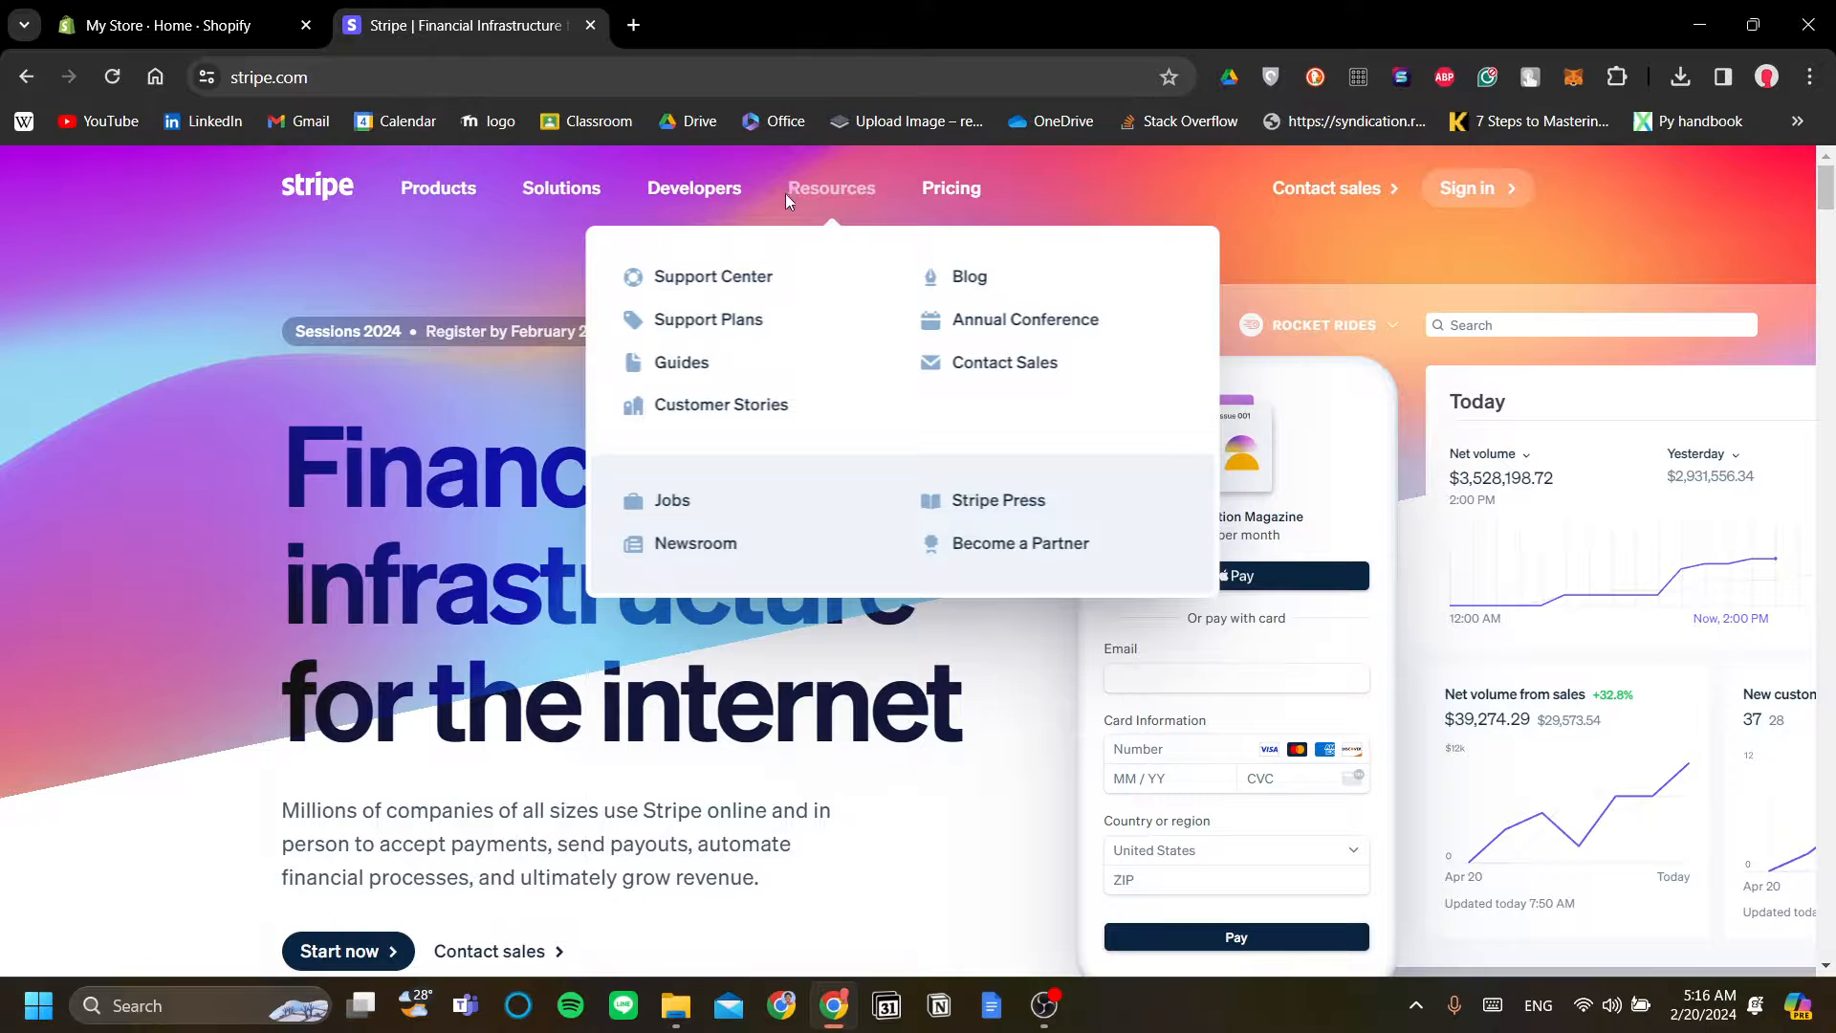
mouse_move(434, 187)
mouse_move(509, 190)
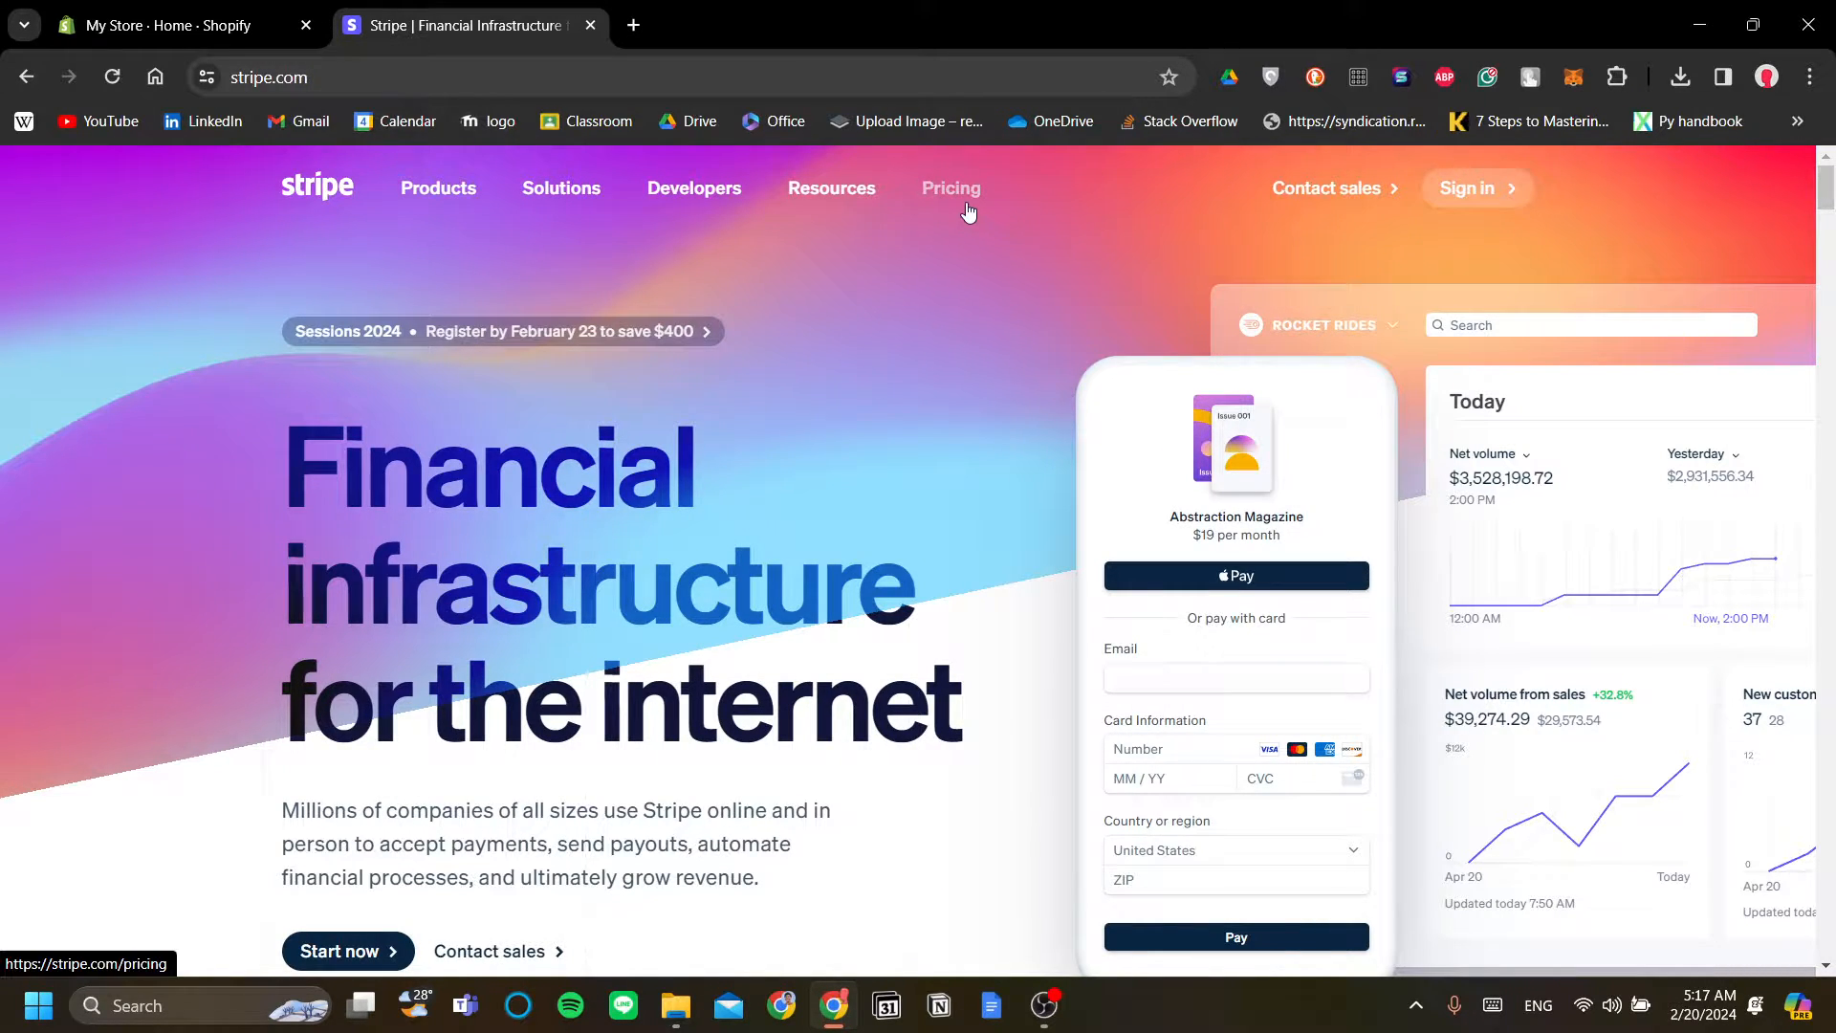
- Open Stripe's pricing page and get started with the Standard pricing option
left_click(970, 203)
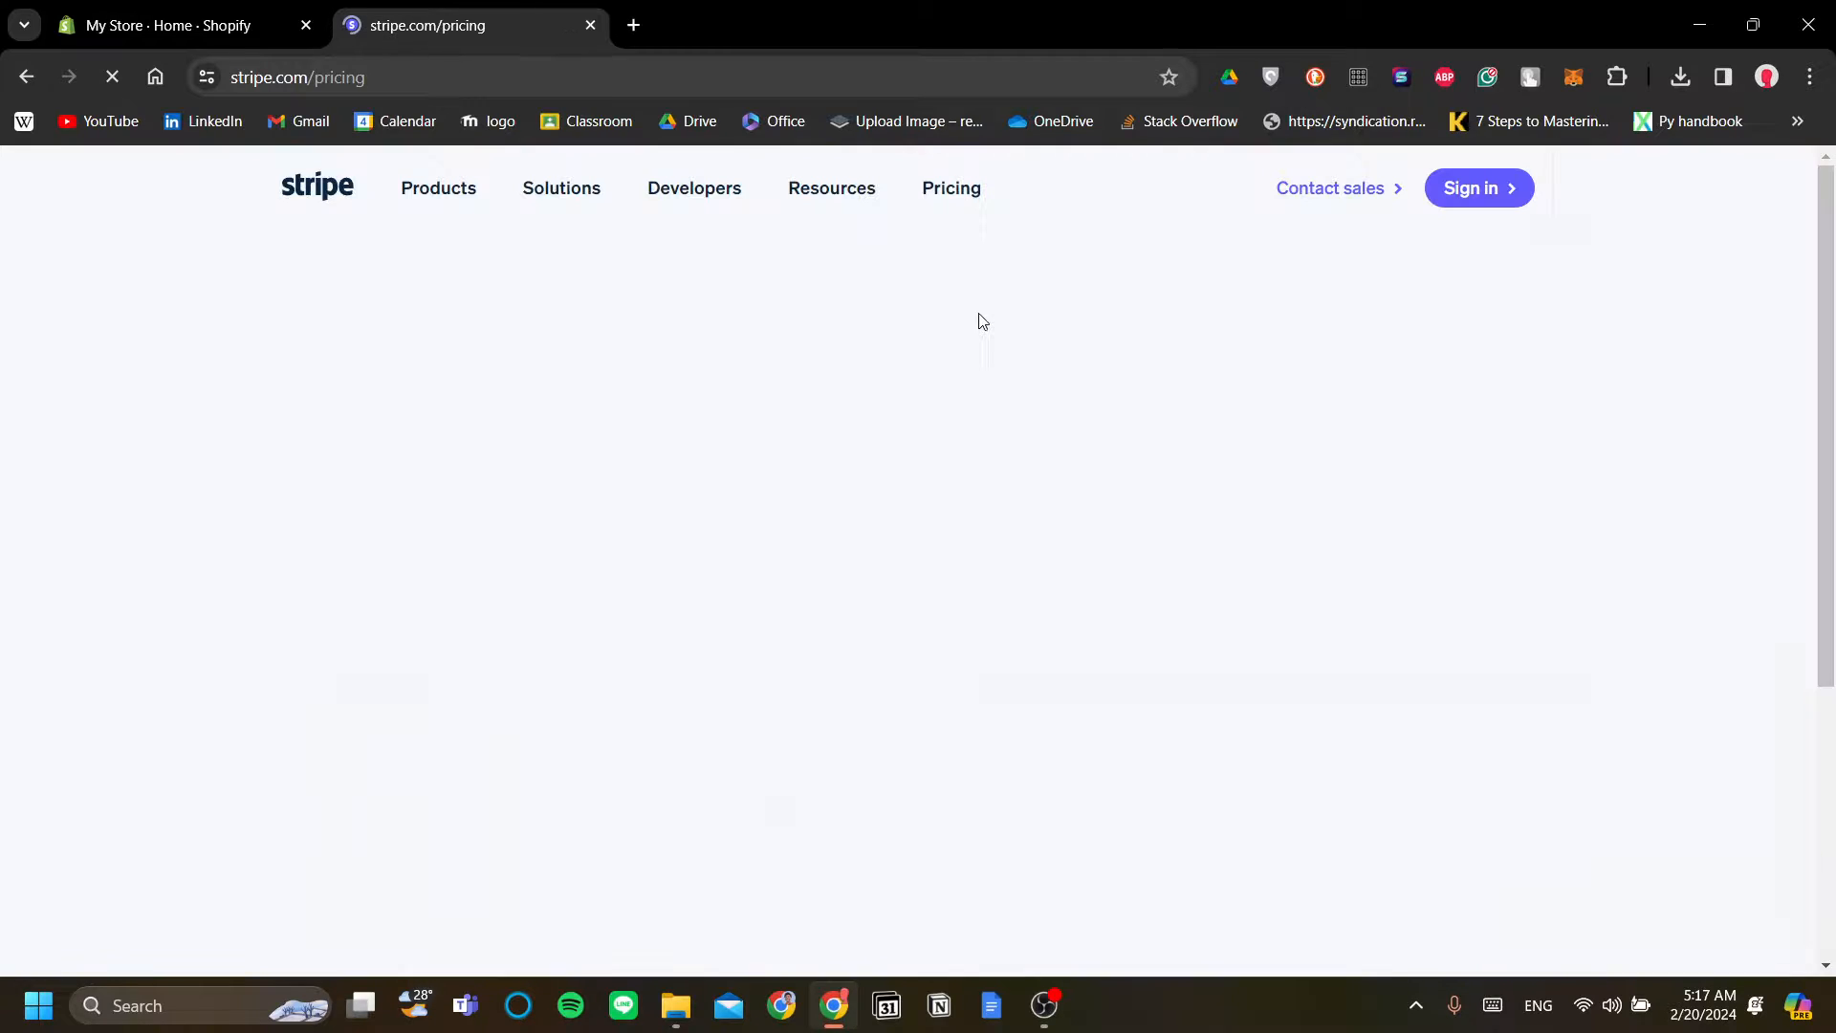
scroll(848, 455, "down", 2)
scroll(848, 459, "up", 1)
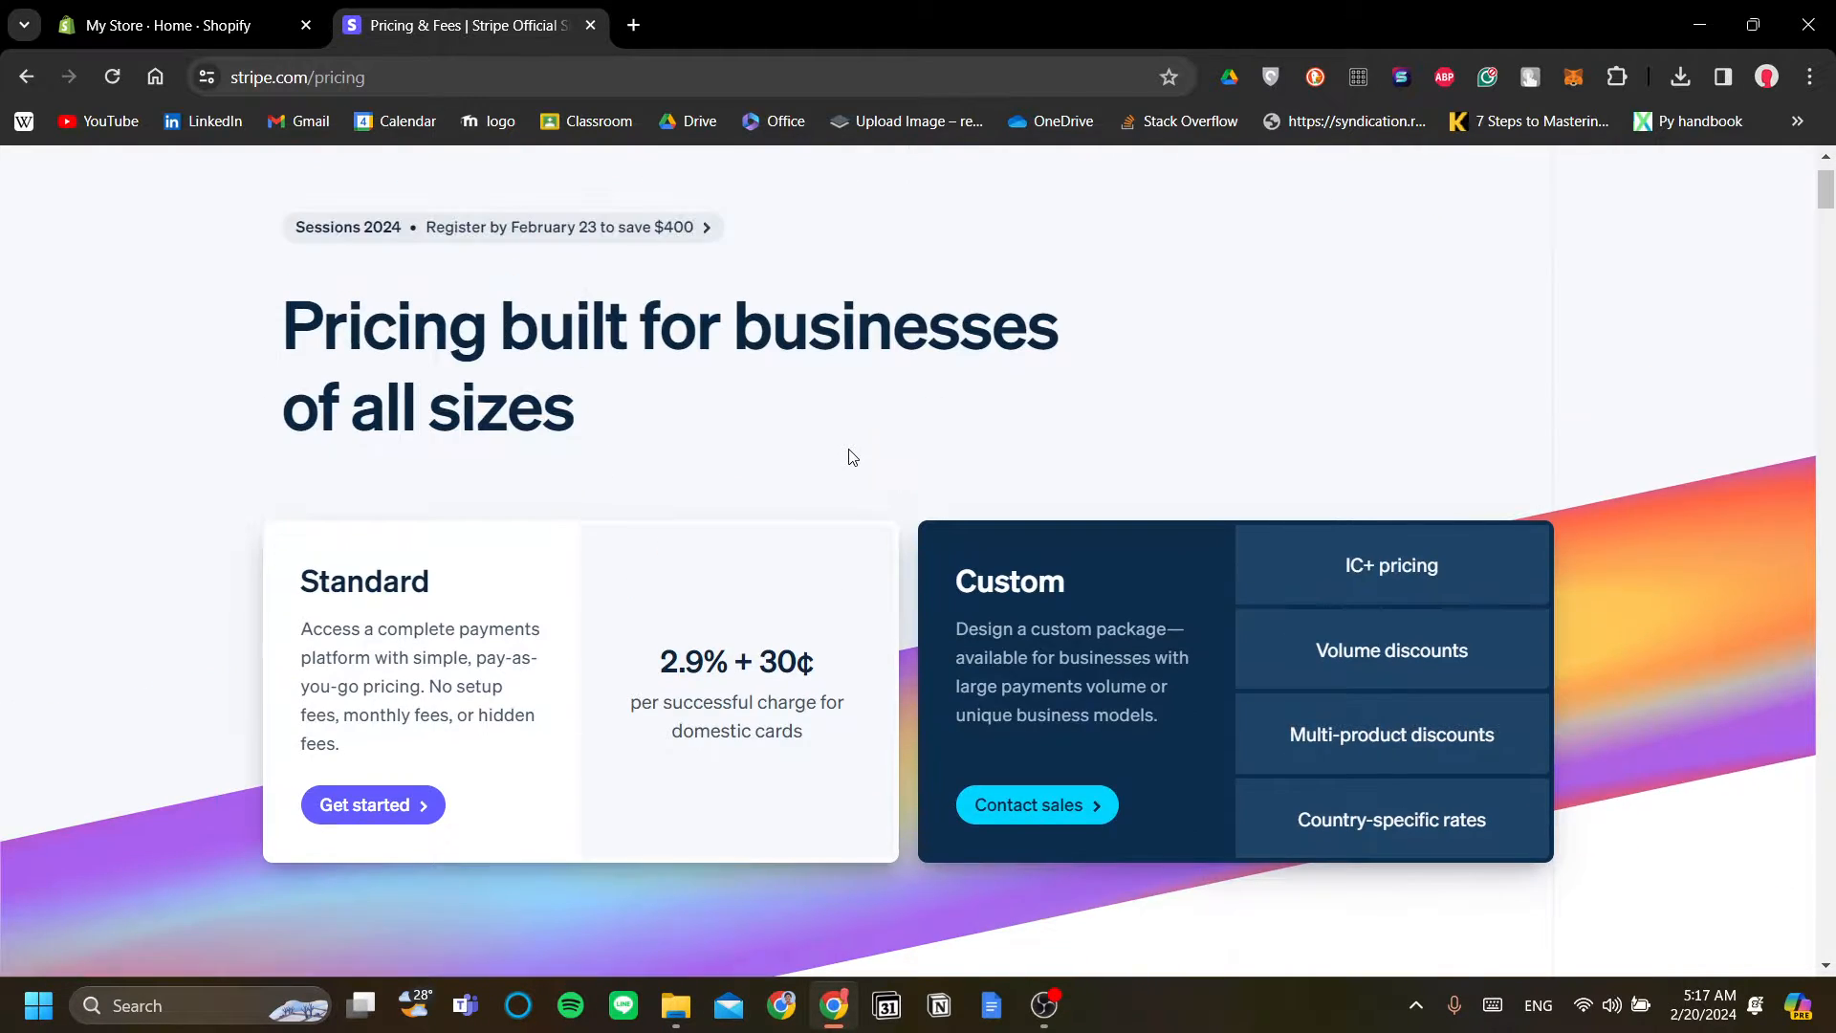
left_click(409, 811)
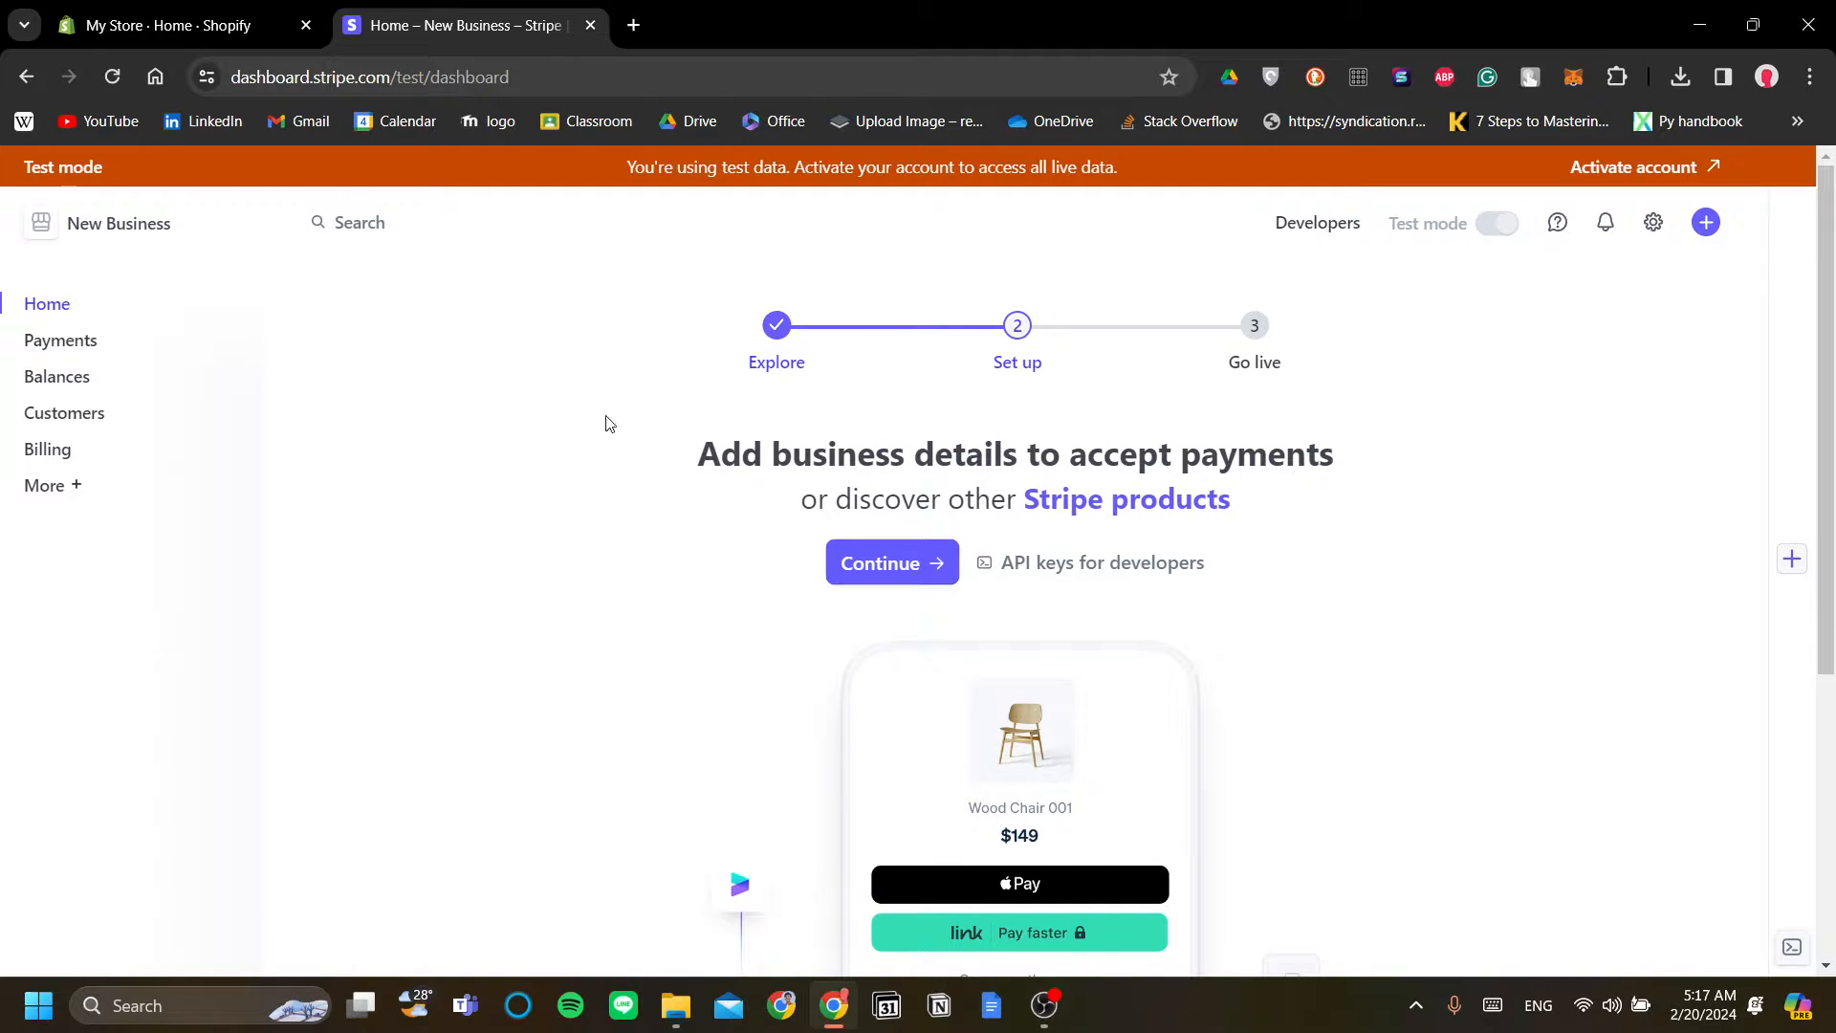
- Look over the Payments and Billing pages of the Stripe dashboard and return to its home page
left_click(157, 356)
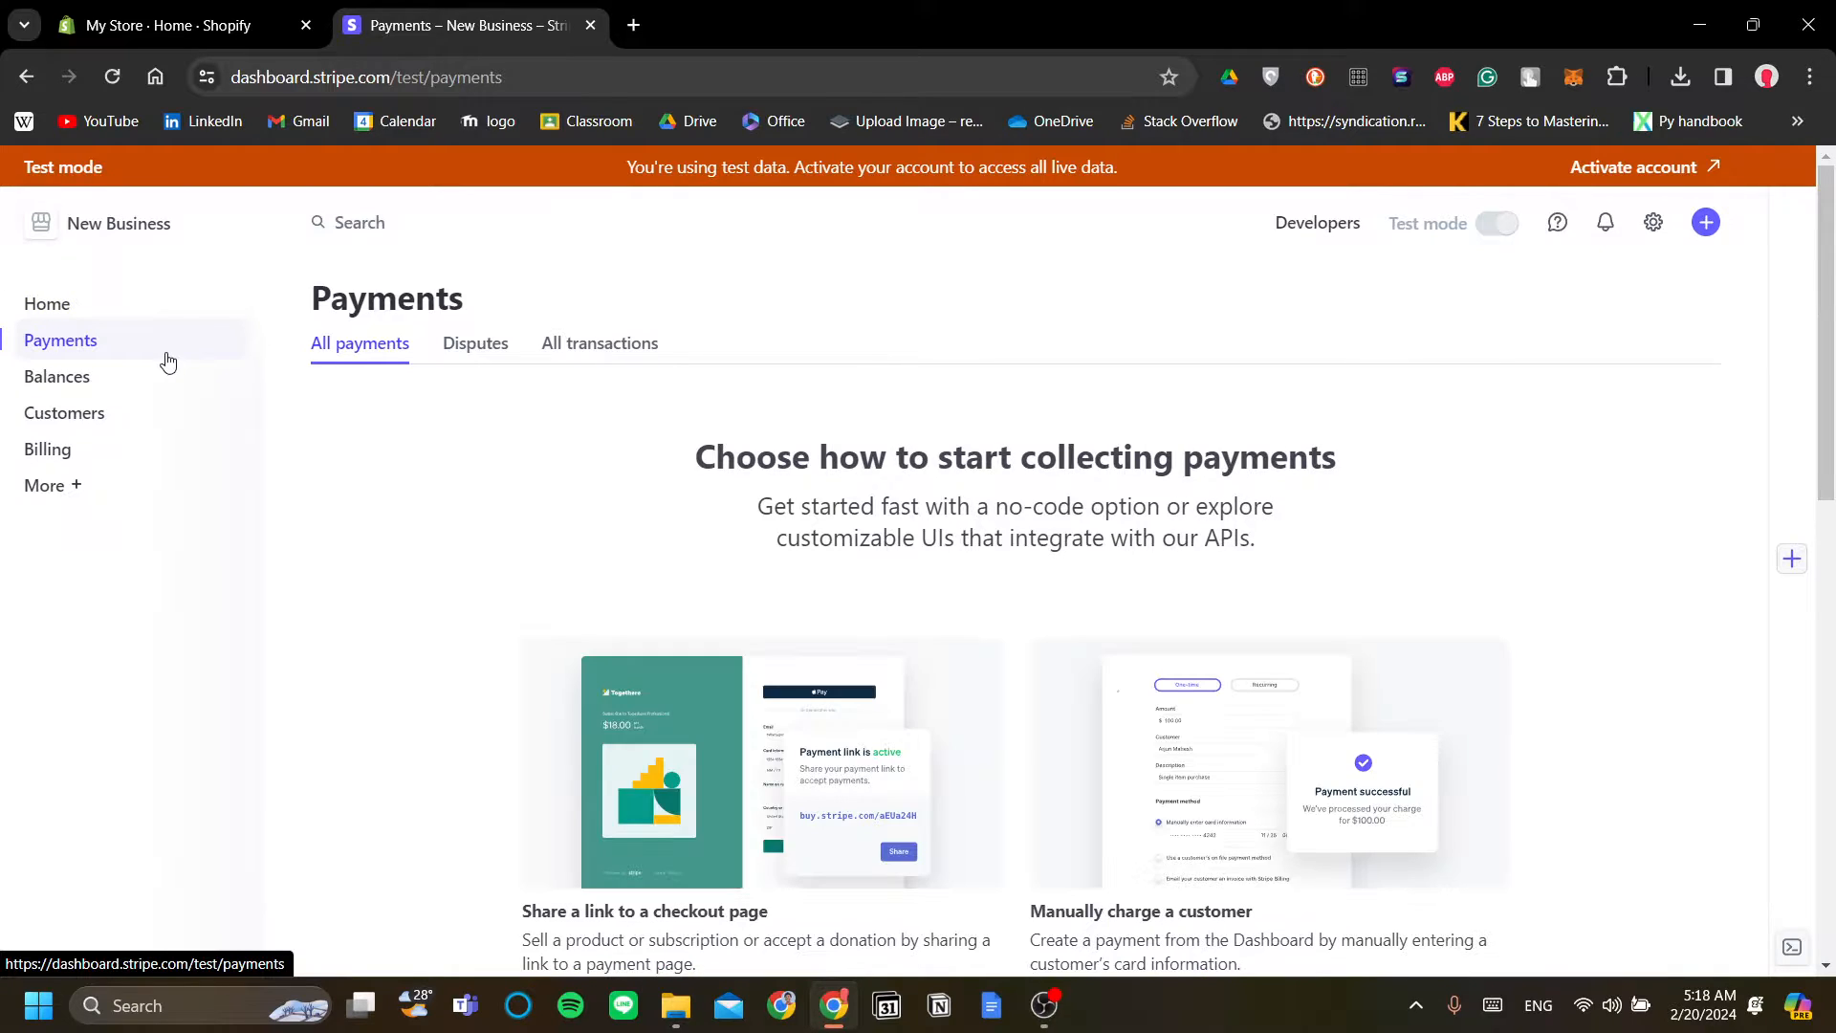
left_click(155, 435)
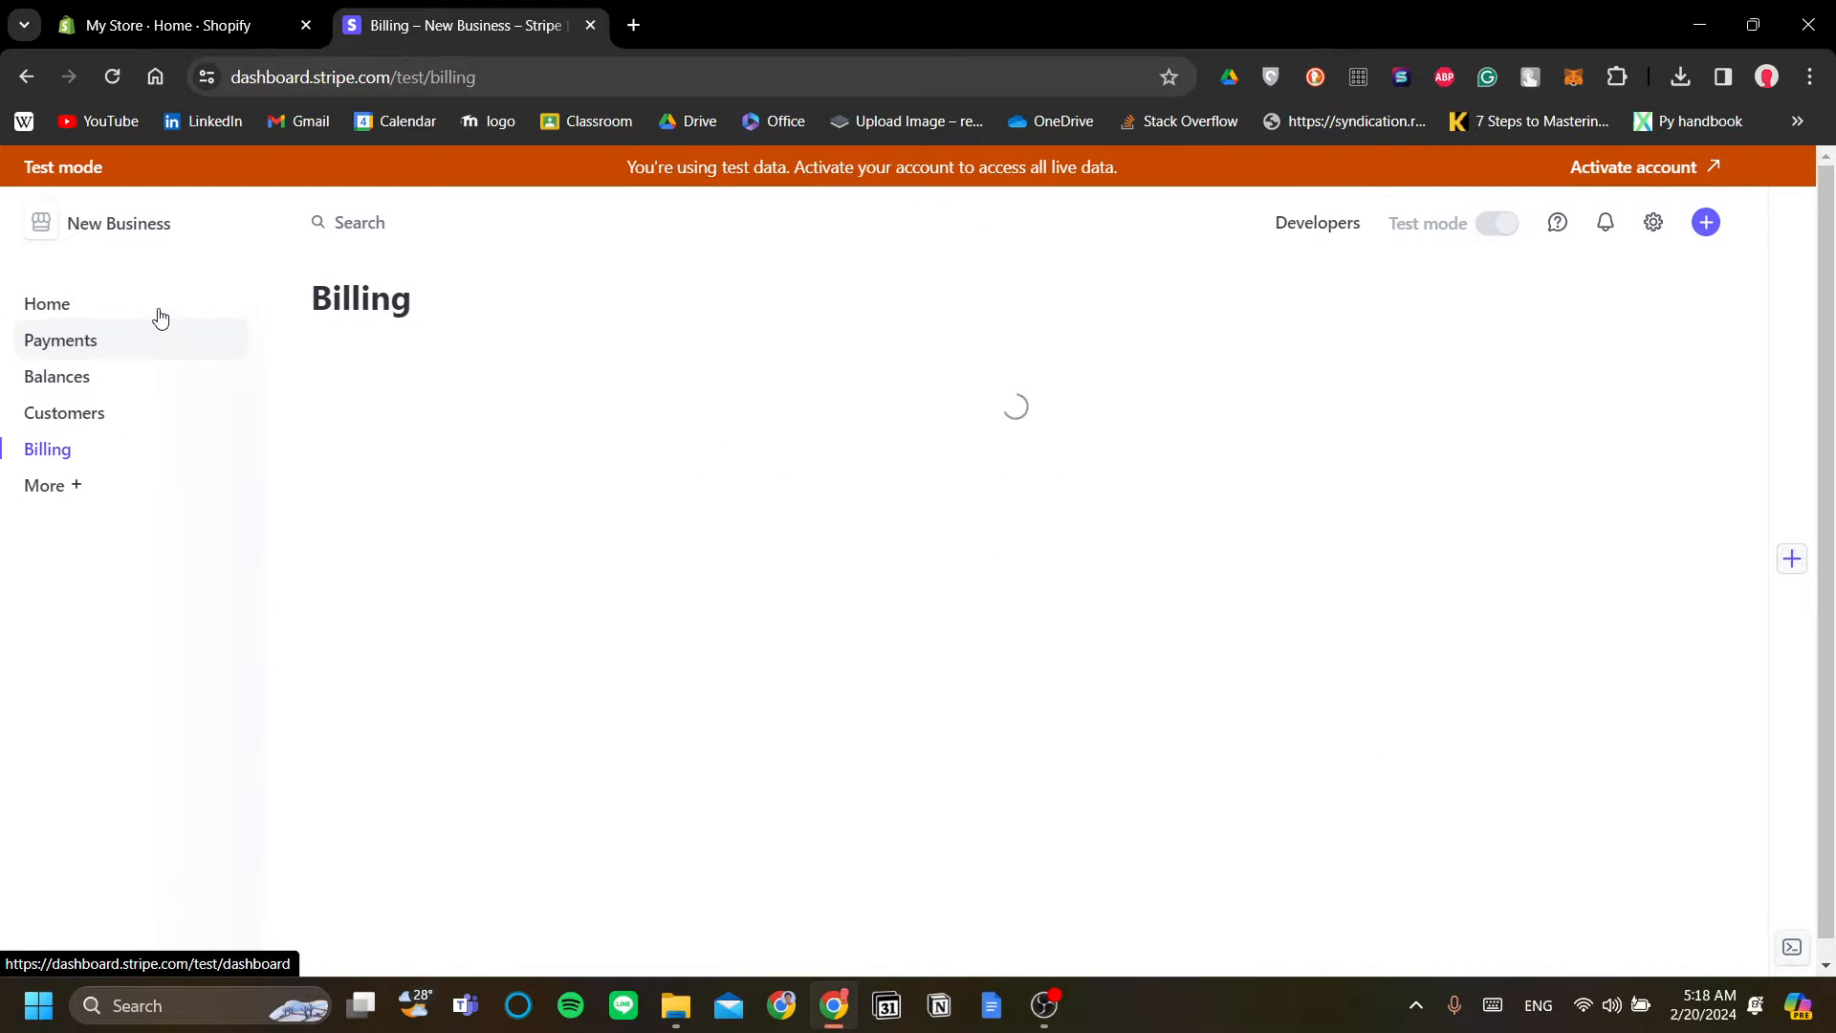
left_click(160, 313)
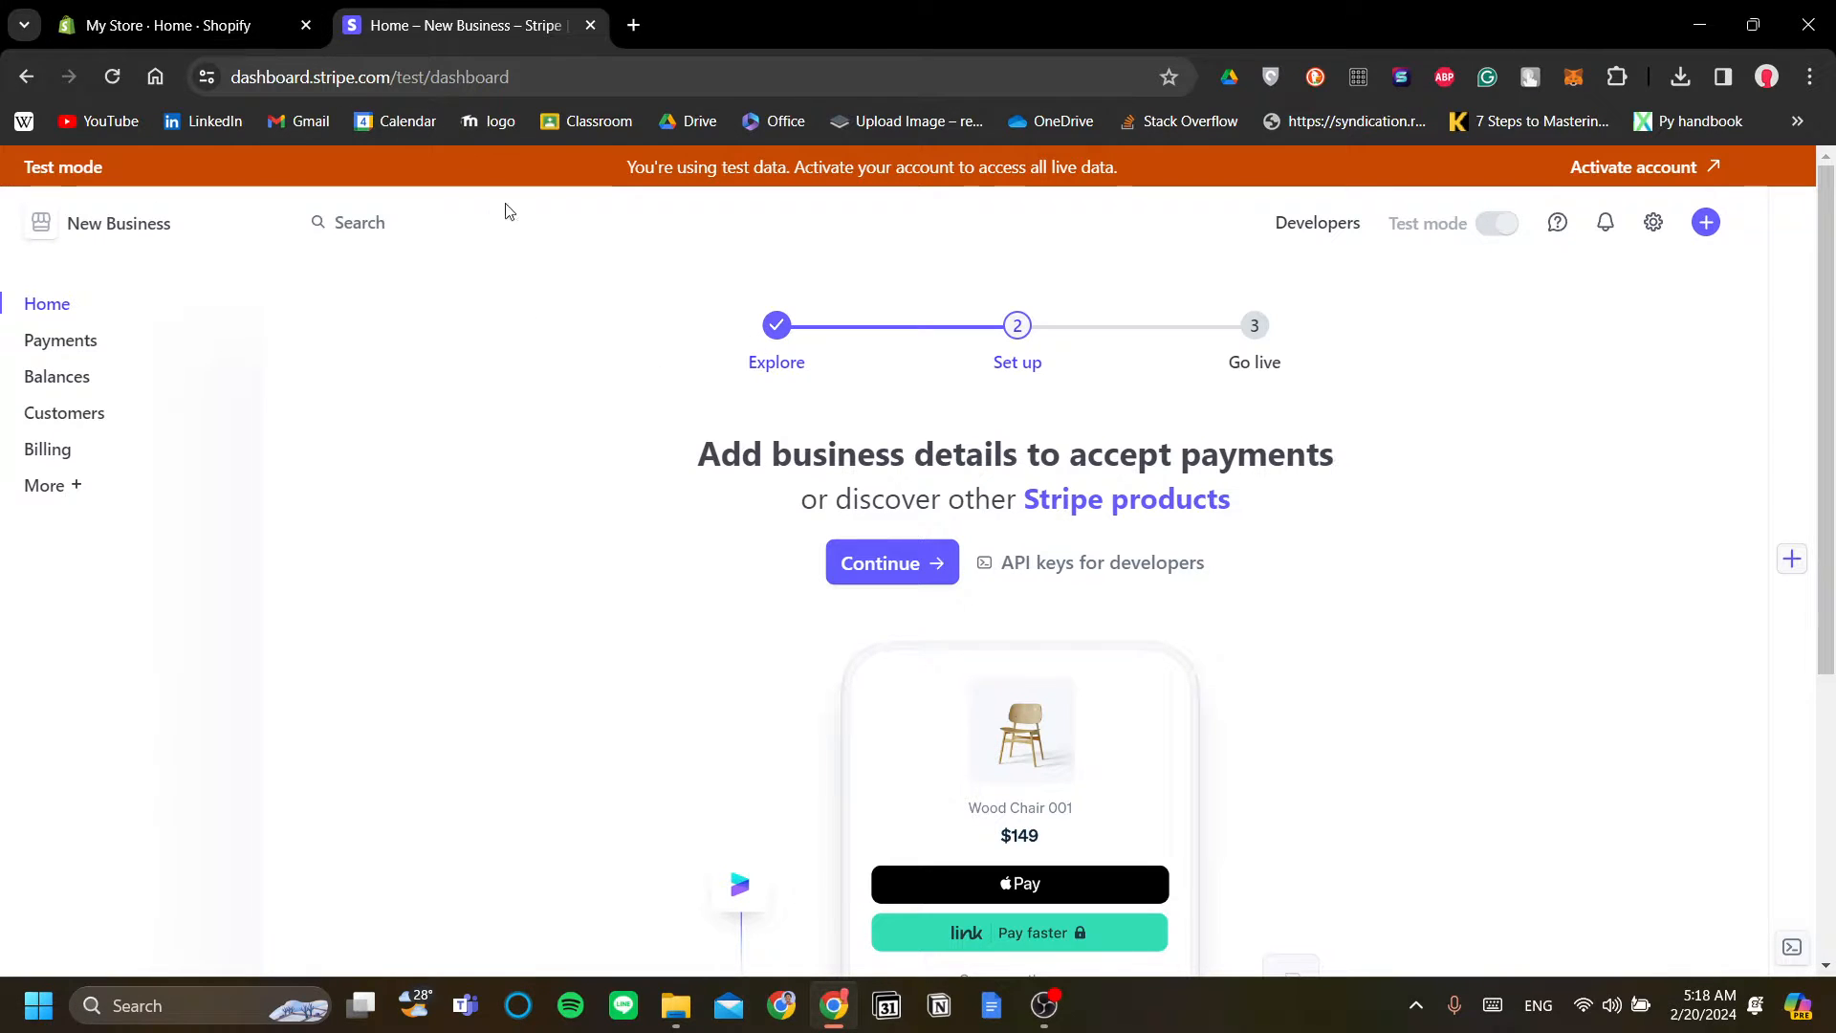
- Switch to the Shopify admin and open the store's payment settings to review the Stripe entry
left_click(191, 19)
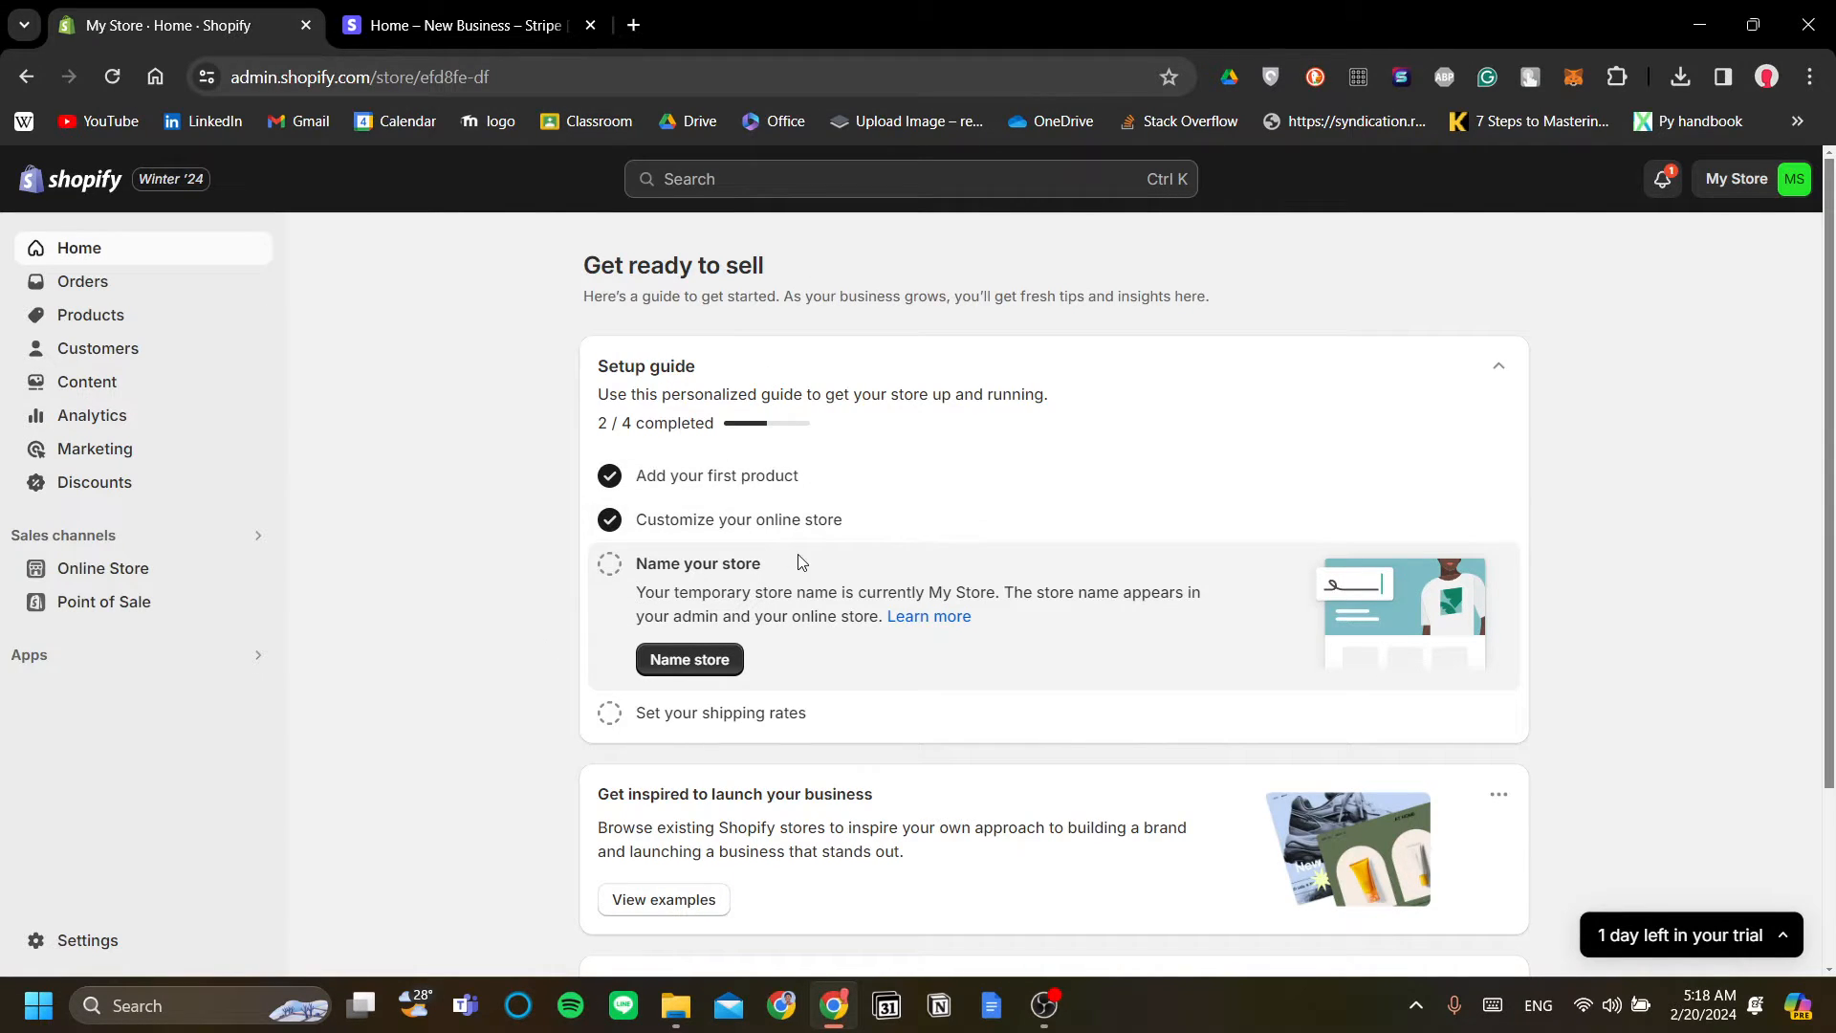
left_click(137, 950)
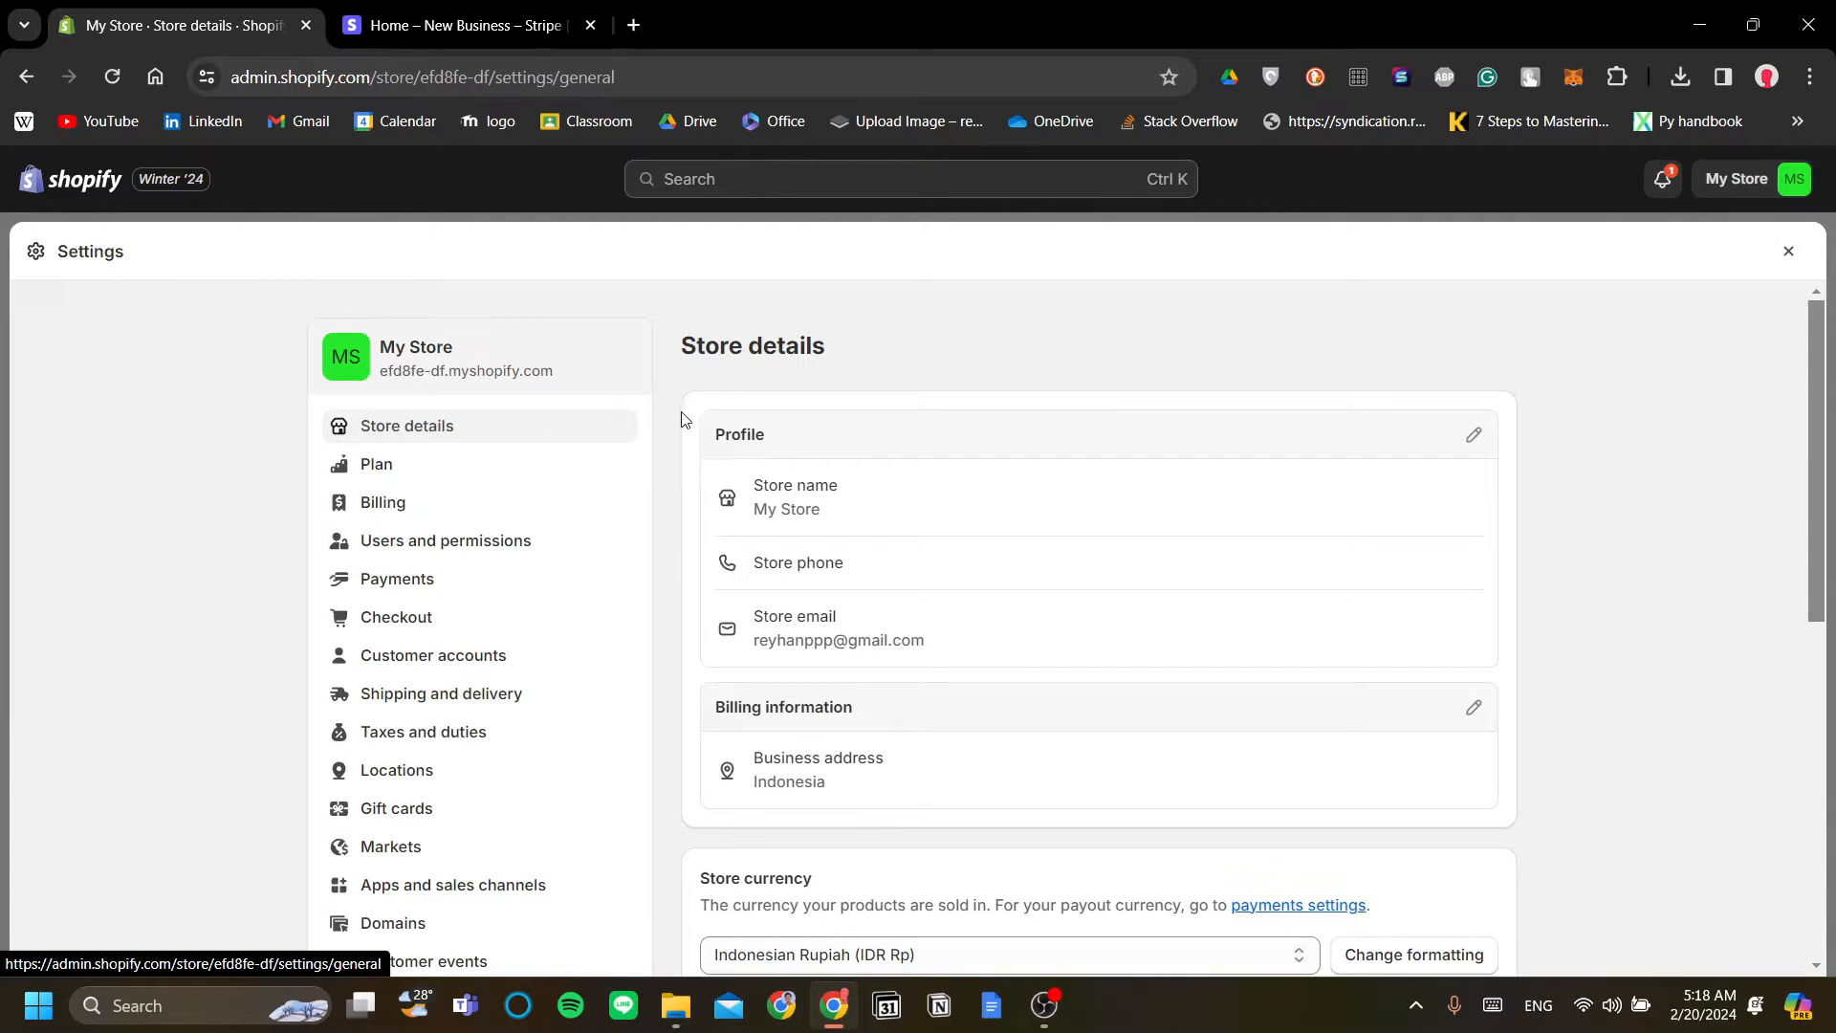
left_click(449, 594)
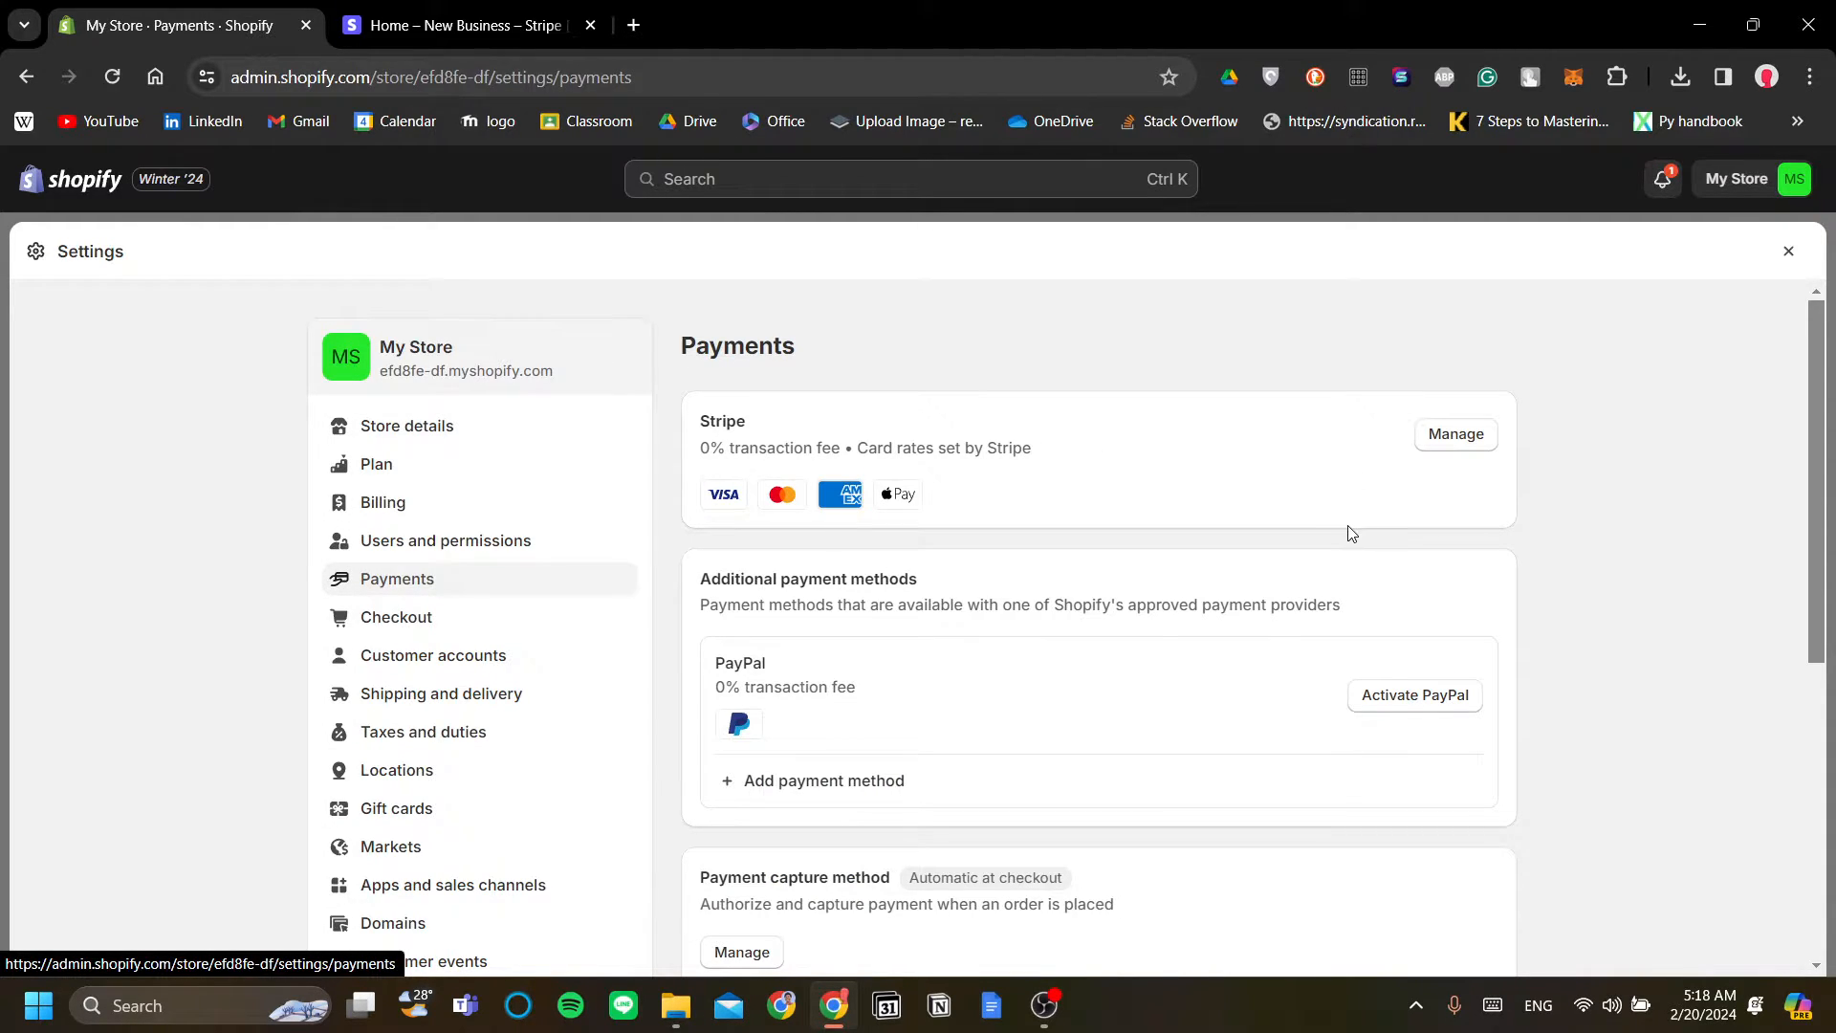
scroll(1351, 533, "down", 1)
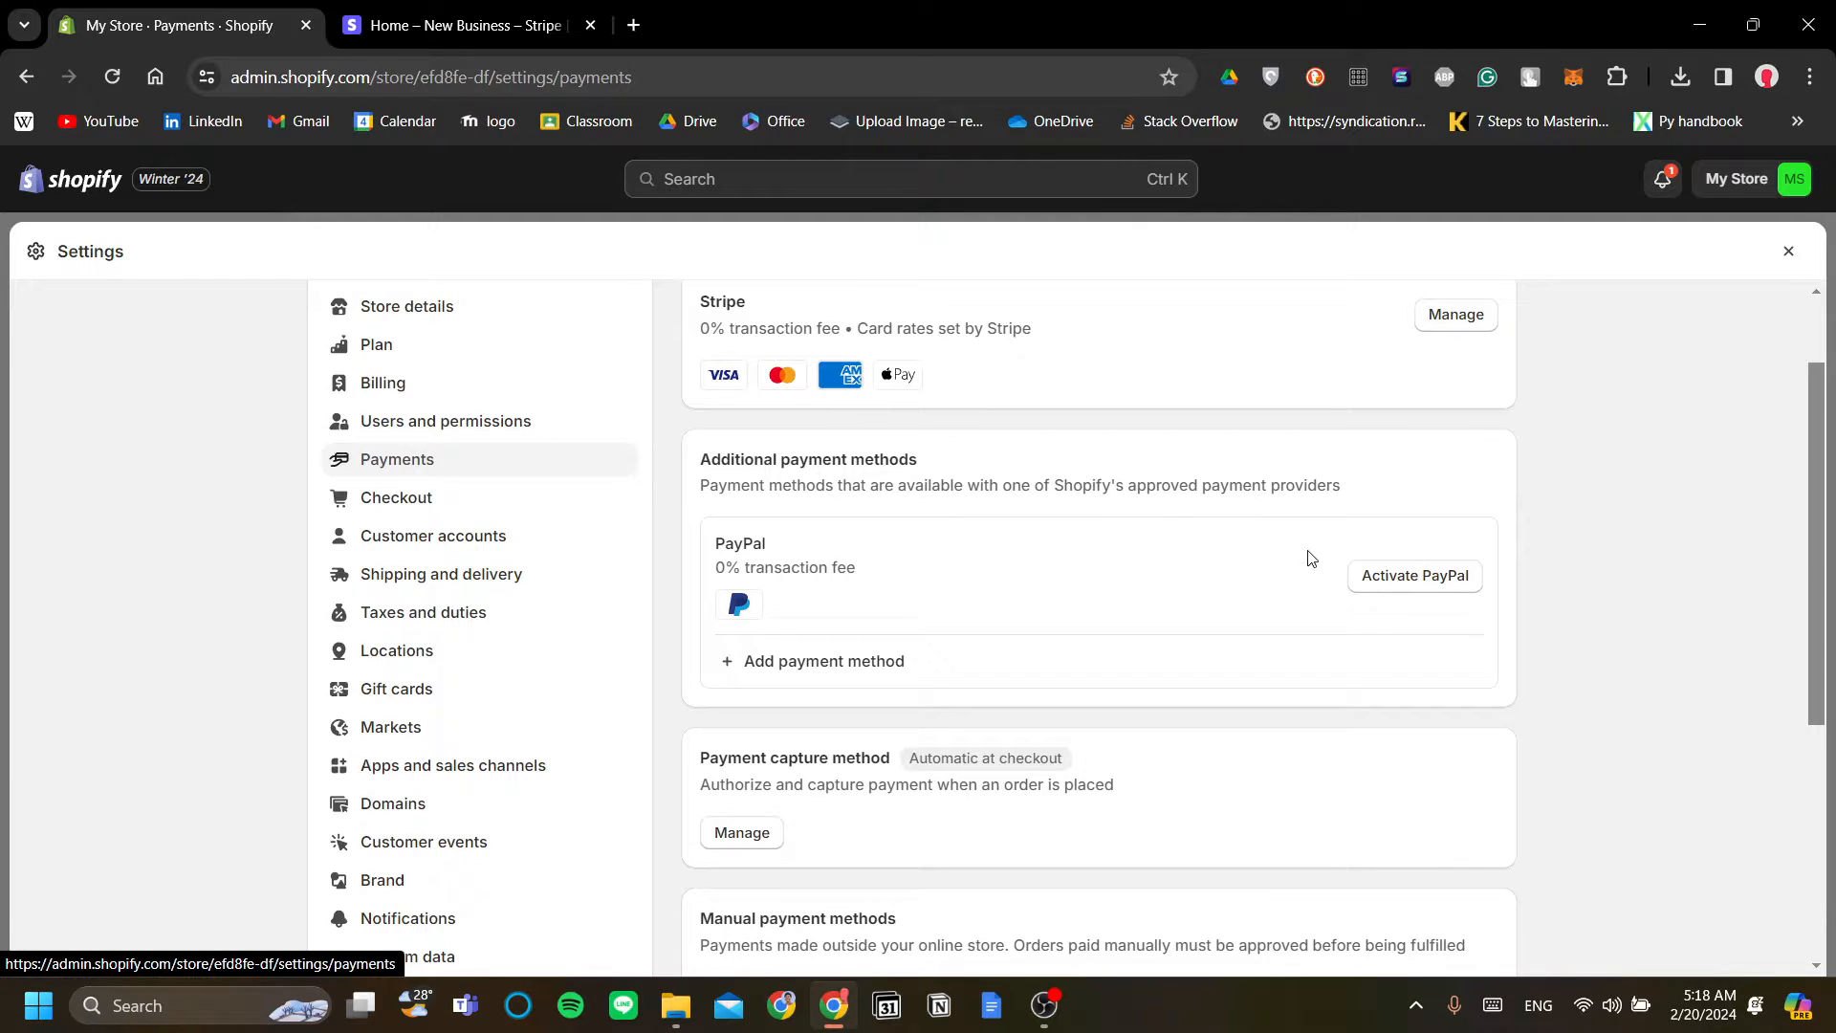
scroll(1310, 558, "up", 1)
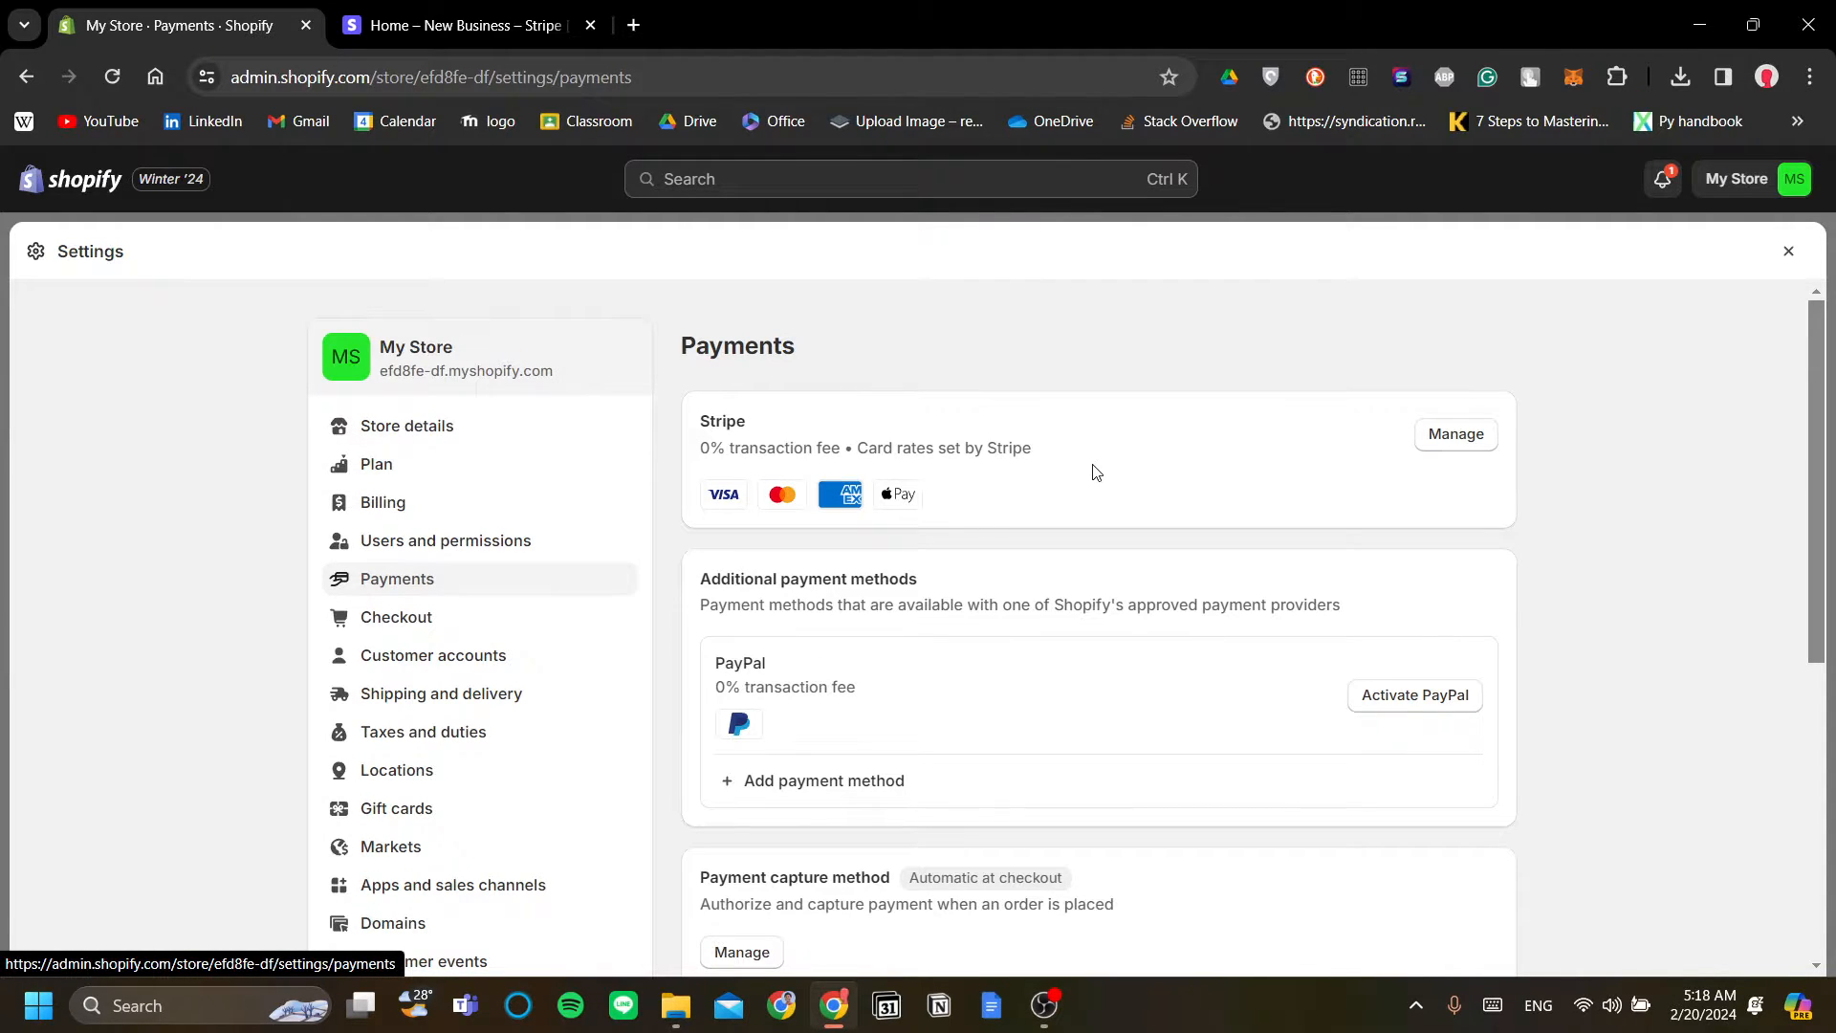
left_click_drag(1095, 472, 691, 420)
left_click(1176, 450)
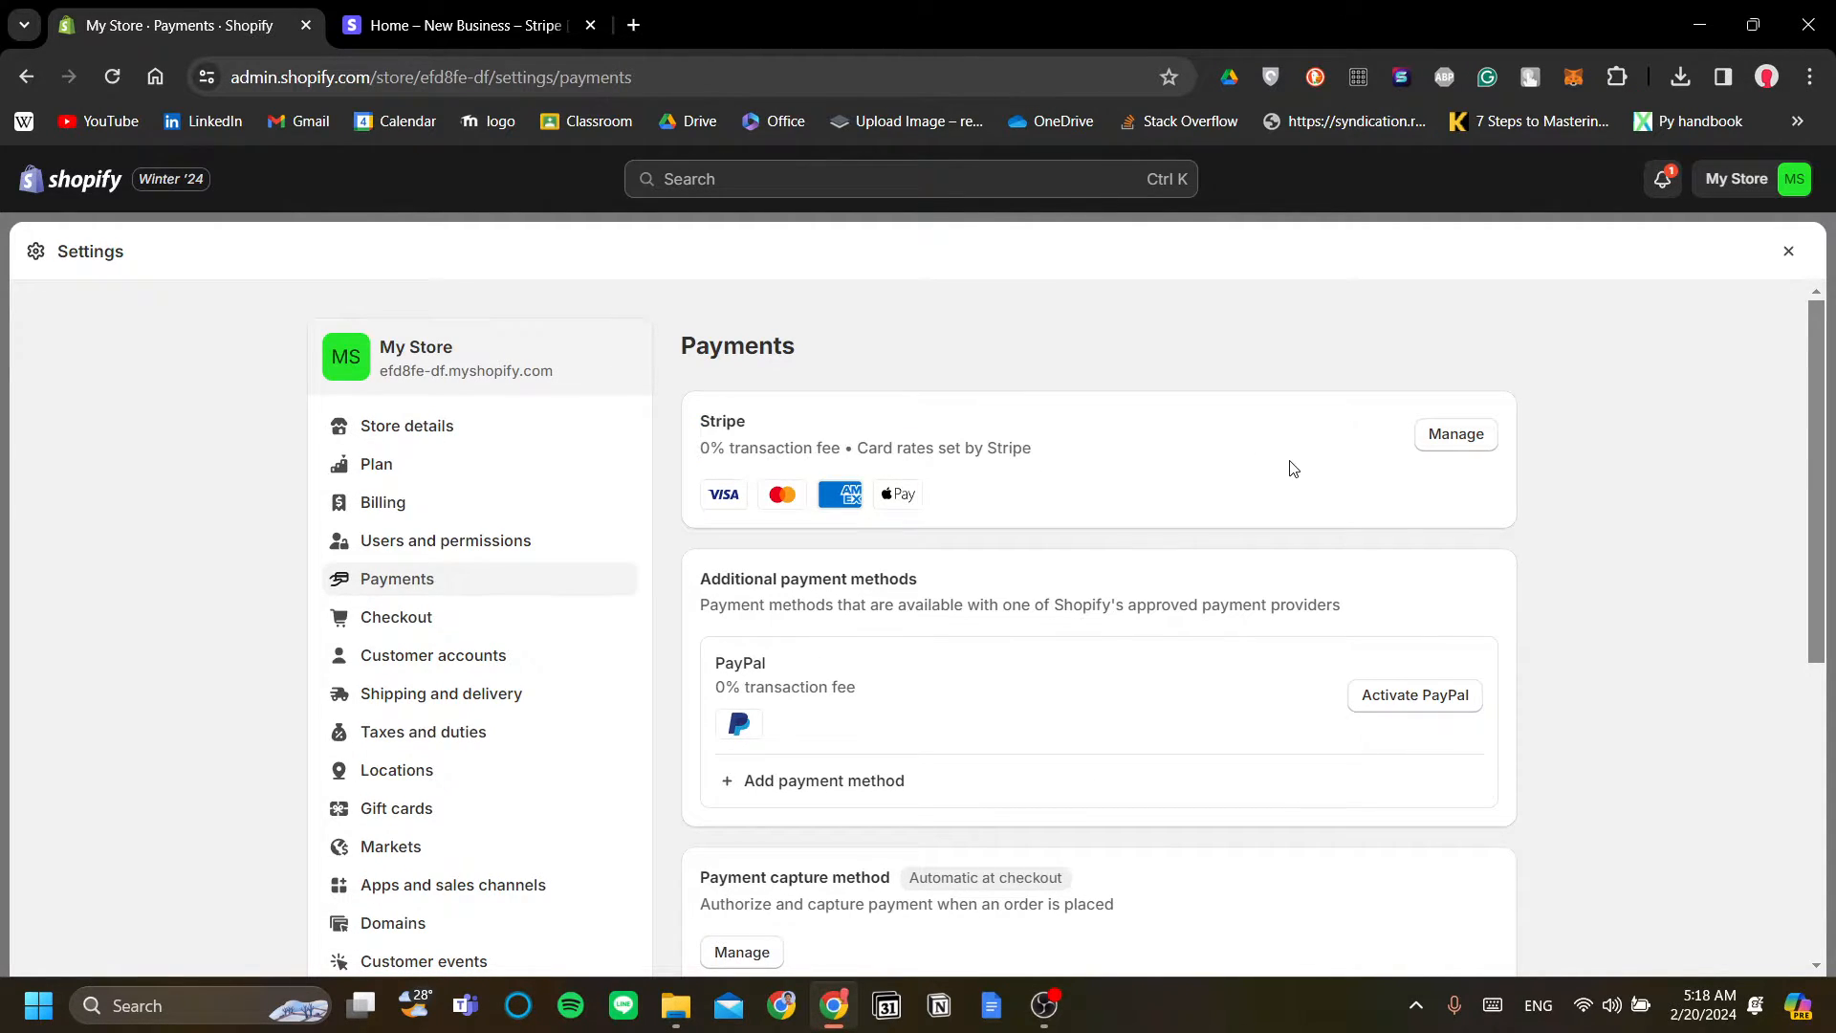
- Deactivate Stripe in the store's payment settings
left_click(1419, 446)
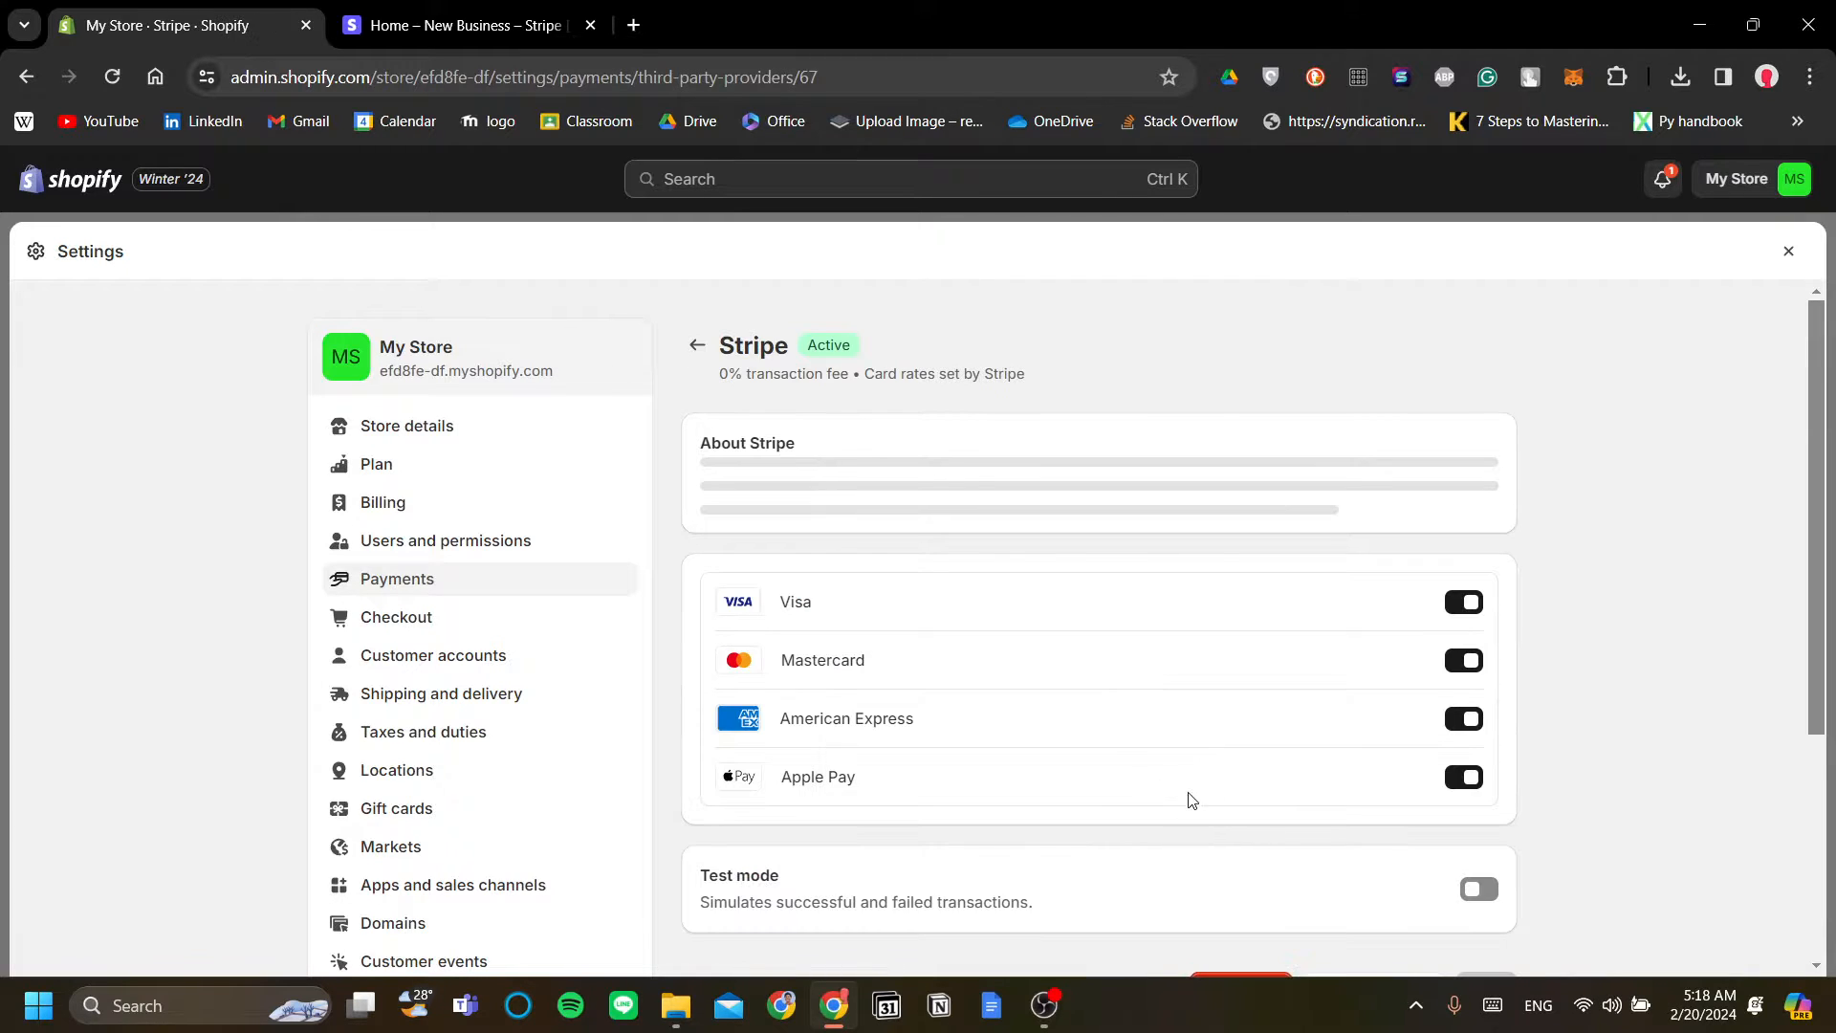
scroll(1192, 799, "down", 3)
left_click(1248, 905)
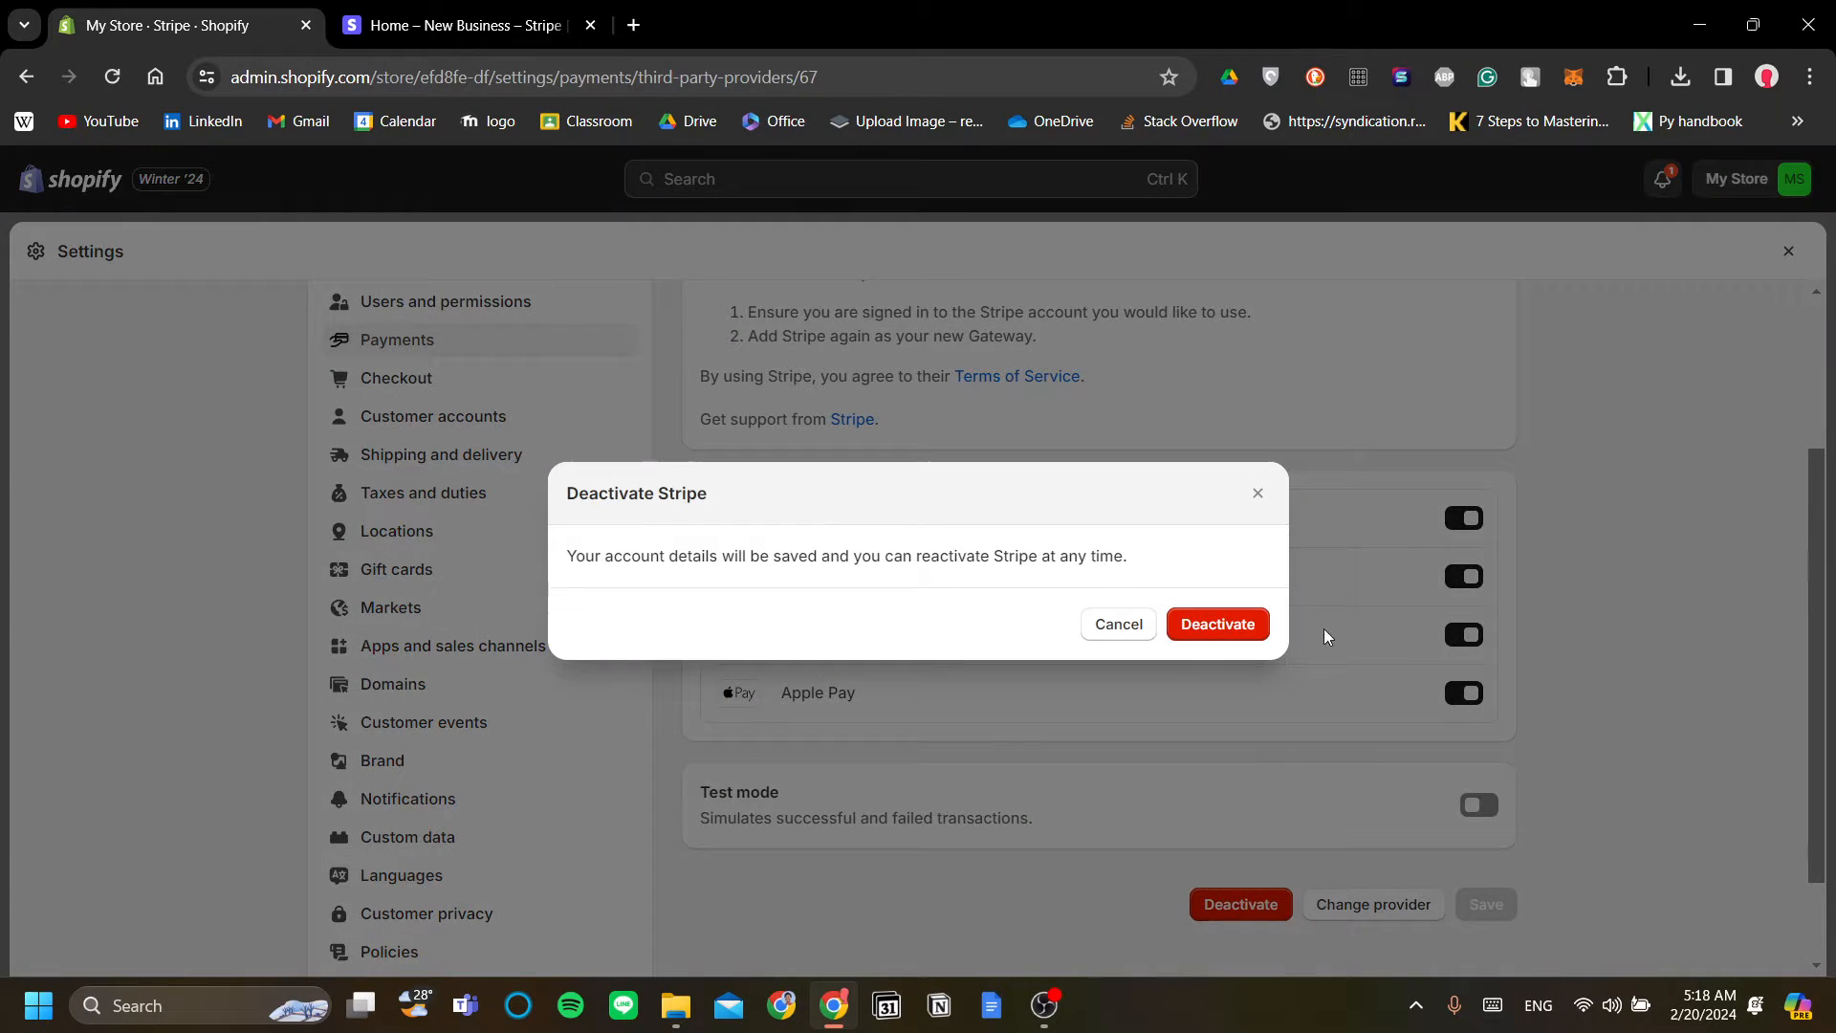
left_click(1215, 631)
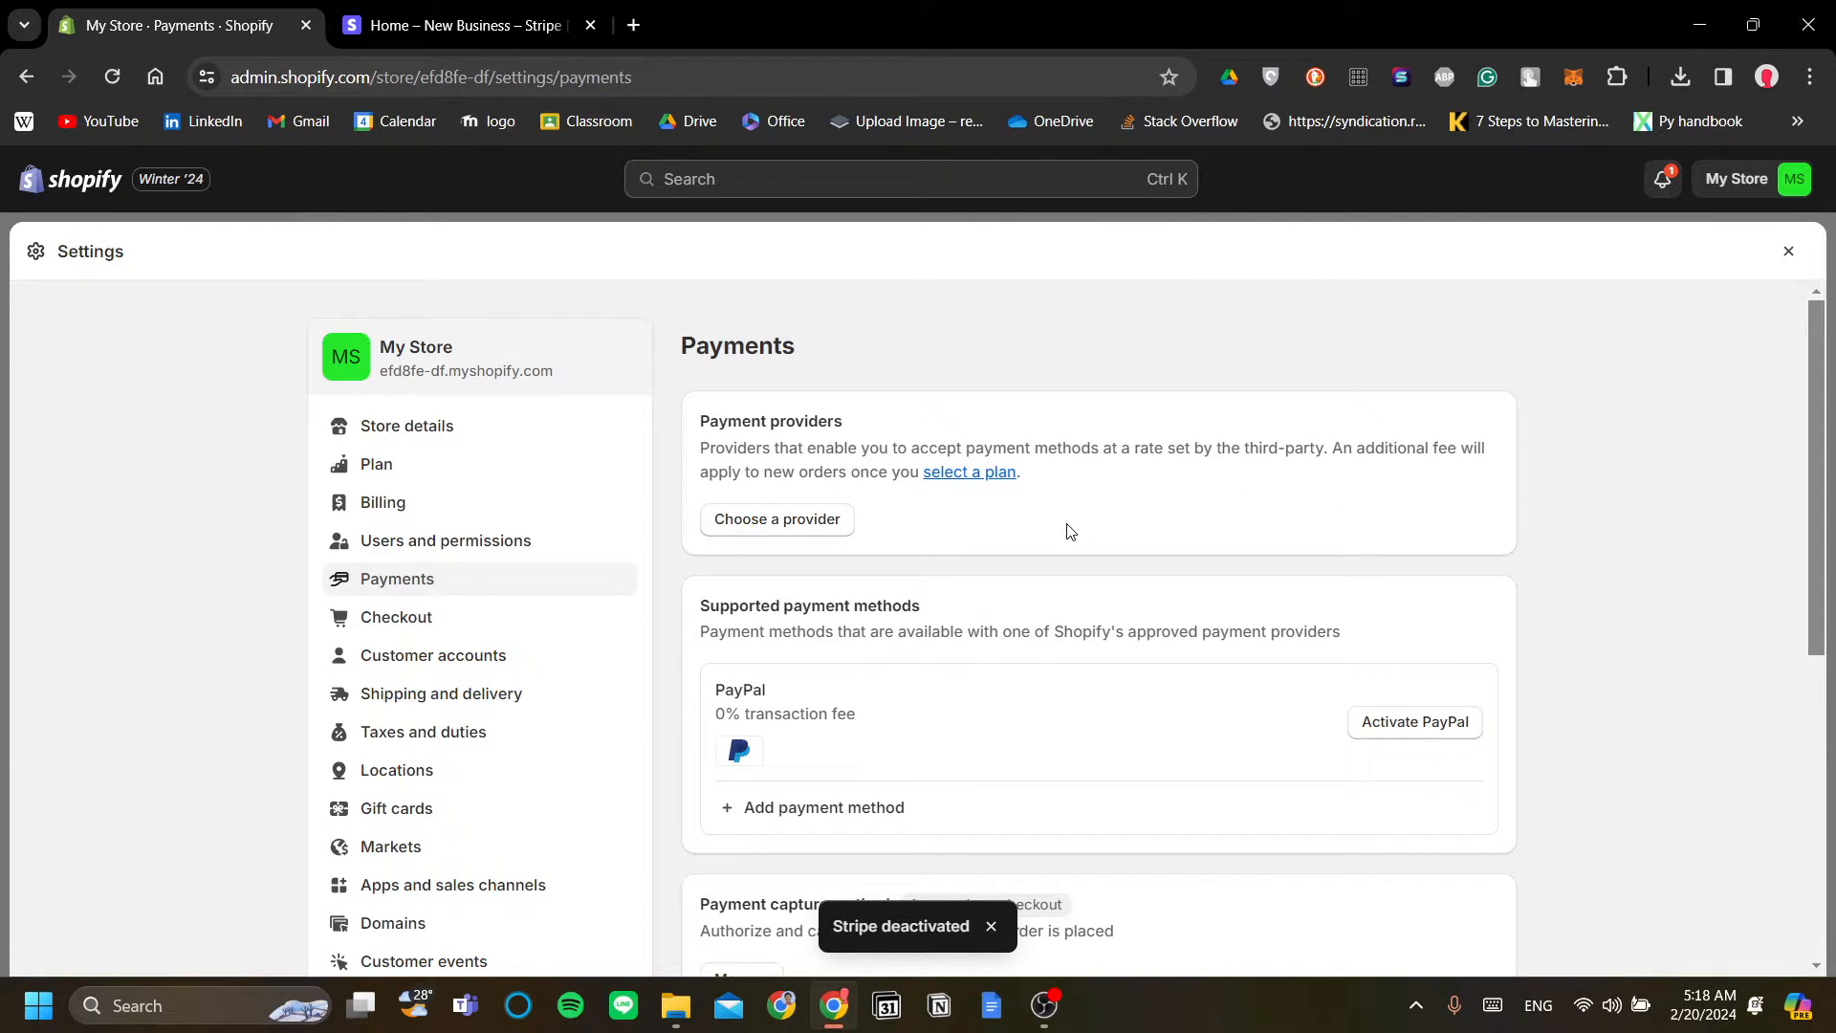
- Search the third-party payment providers for "stripe" and choose Stripe as the store's provider
scroll(1119, 557, "down", 1)
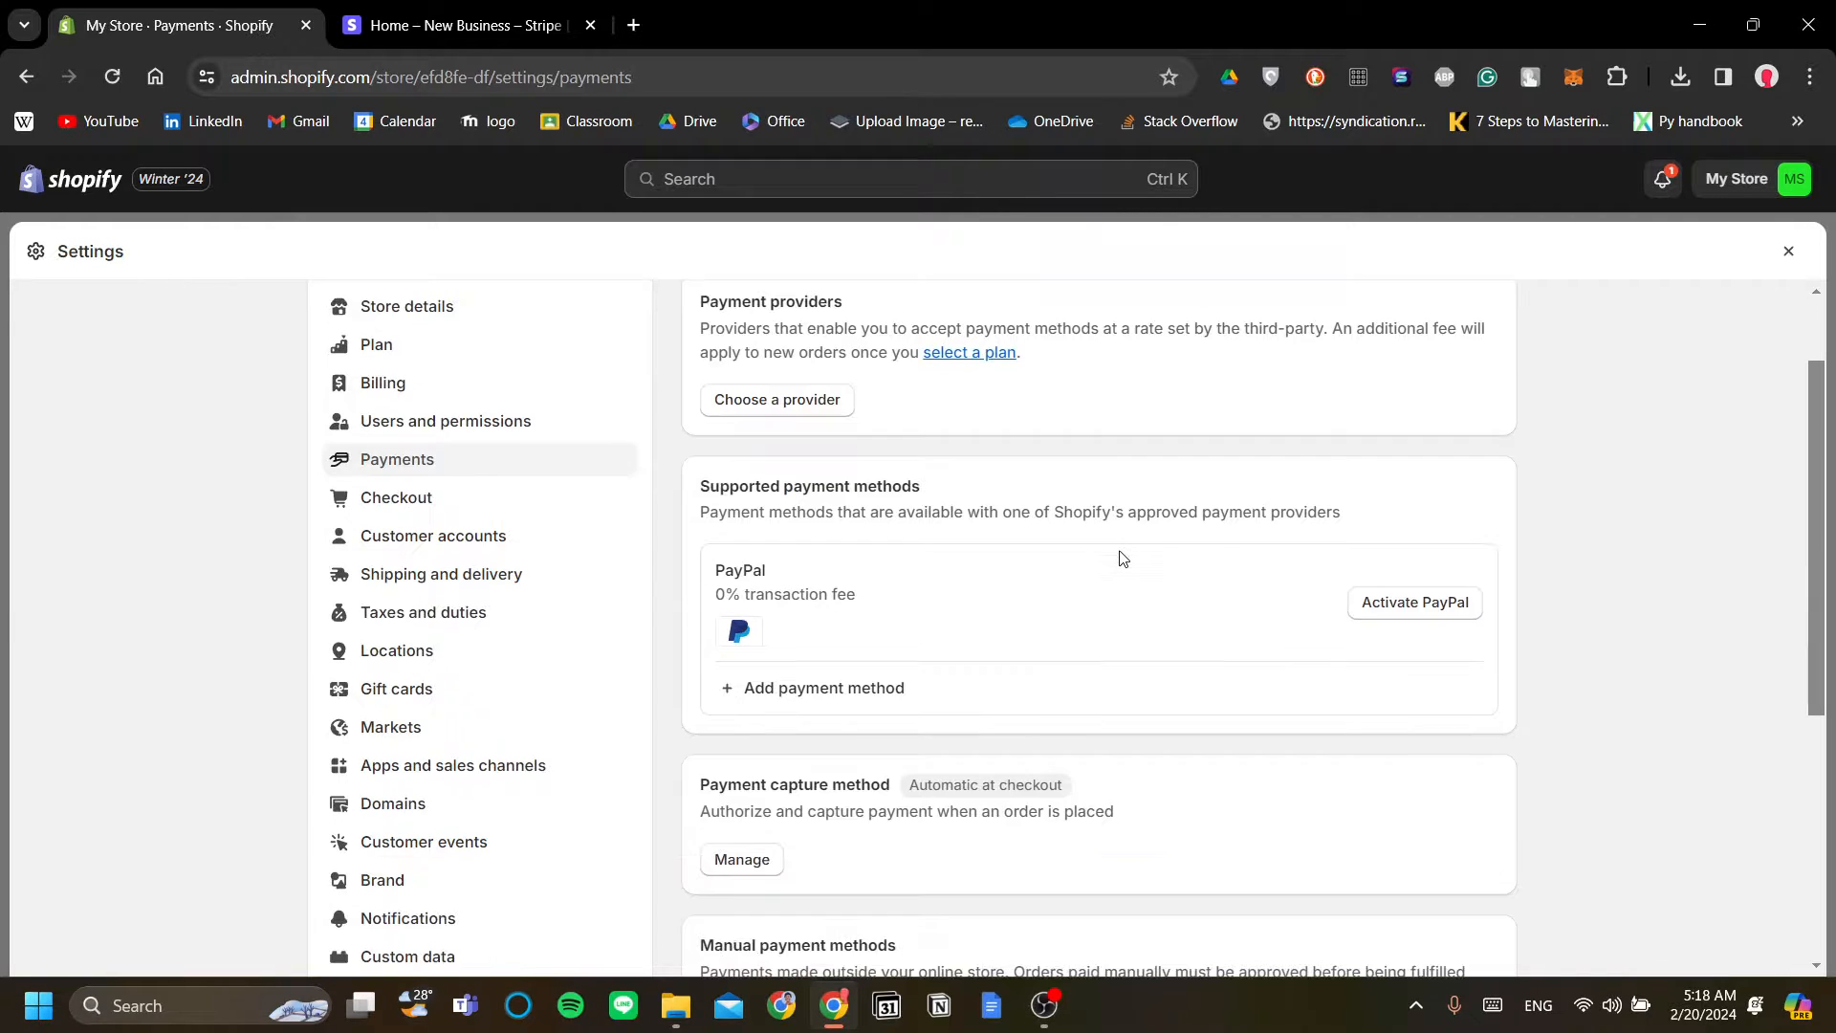
scroll(1123, 558, "up", 1)
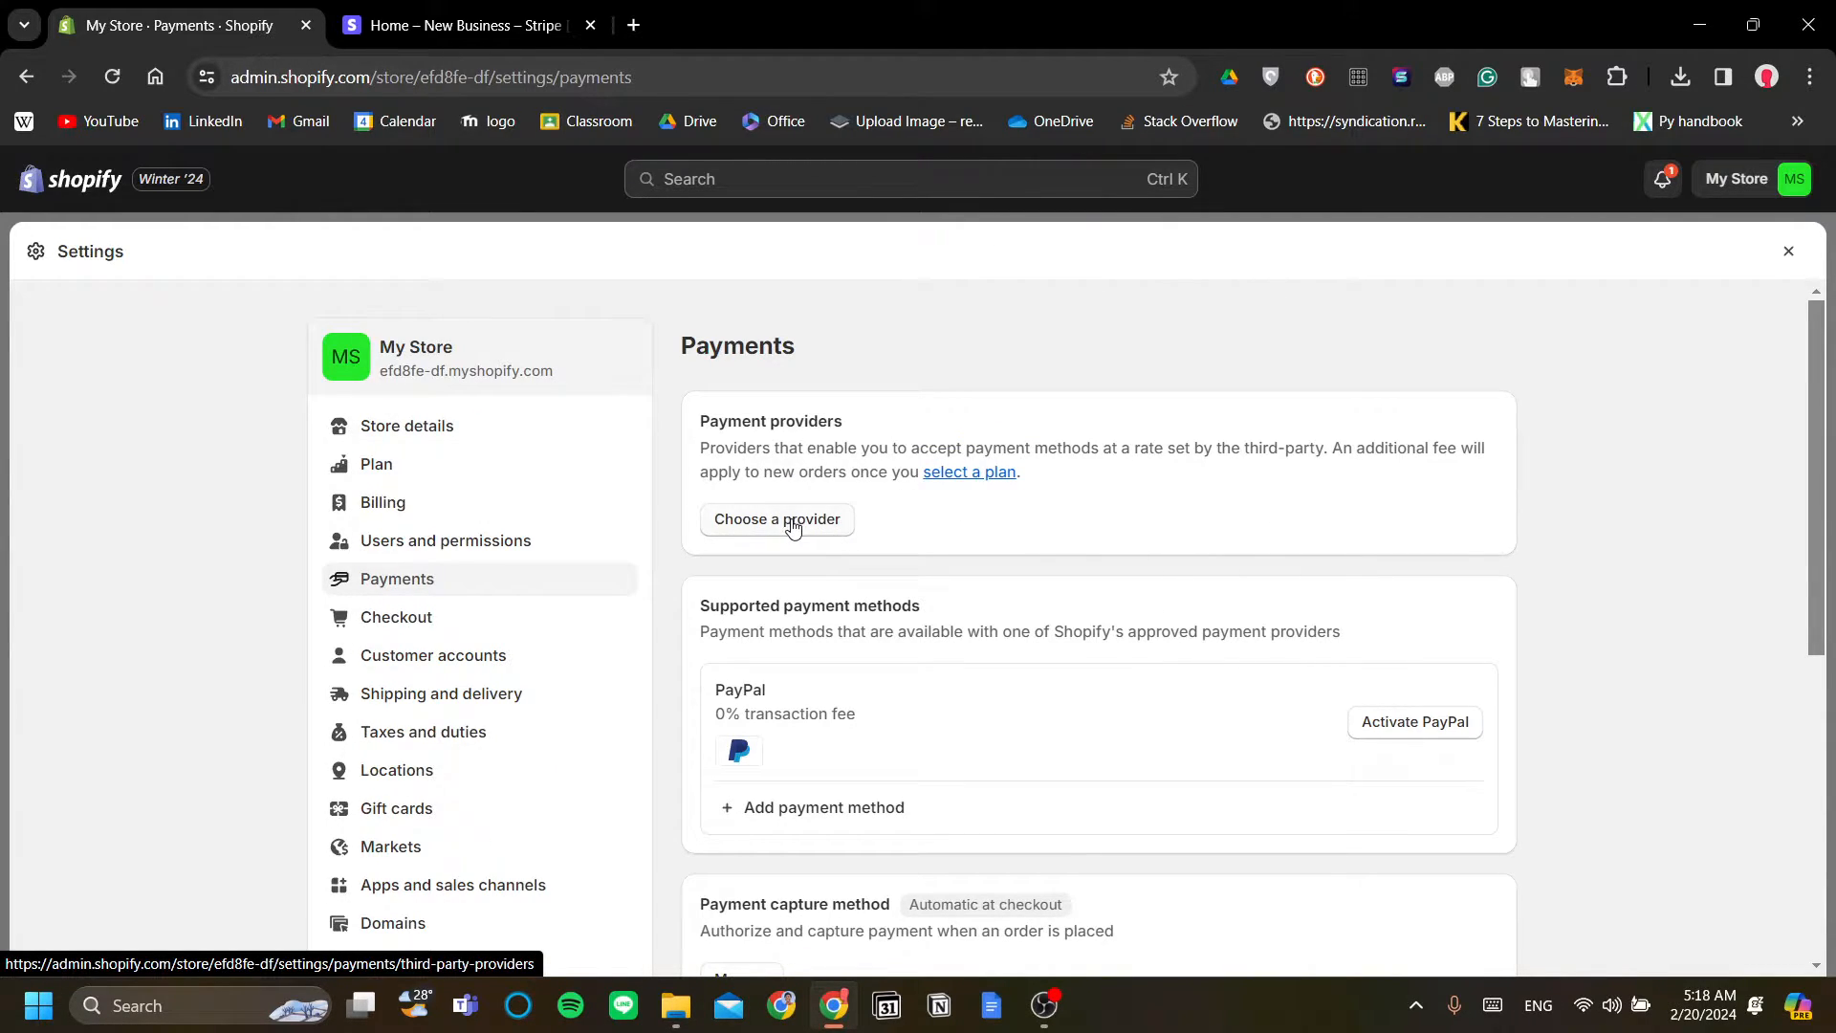
left_click(791, 525)
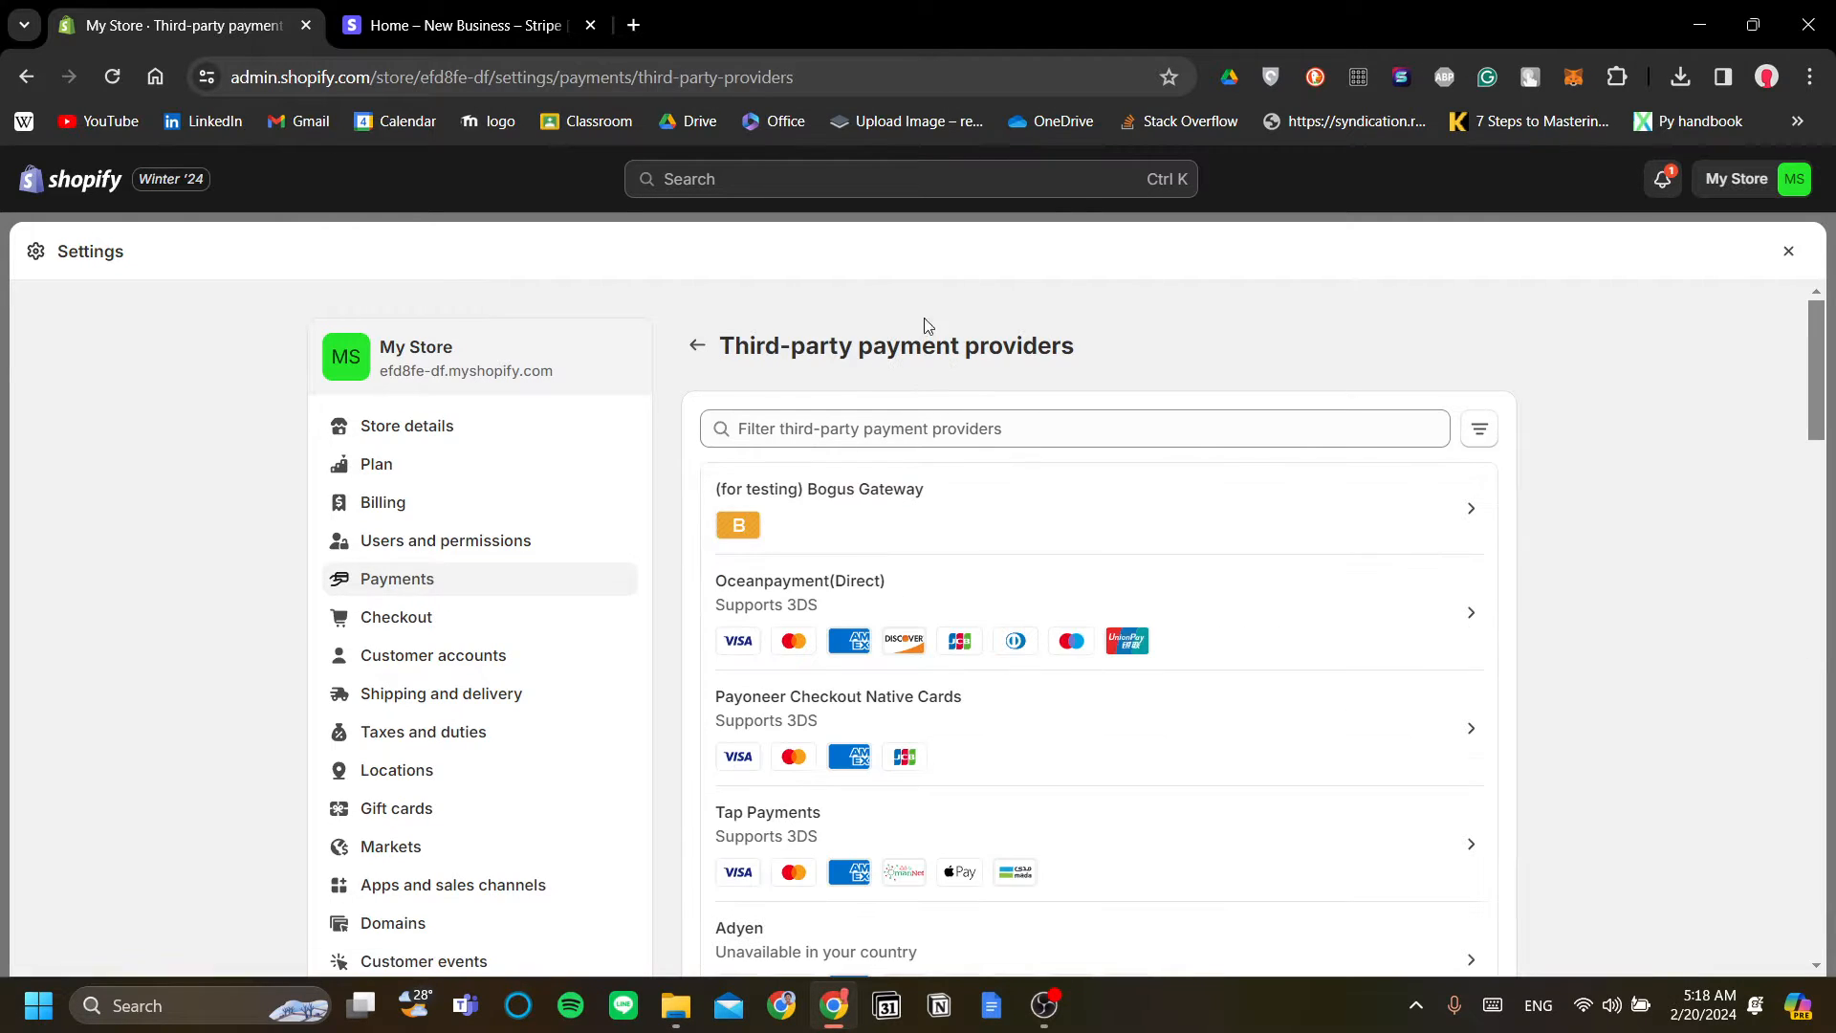
left_click(936, 429)
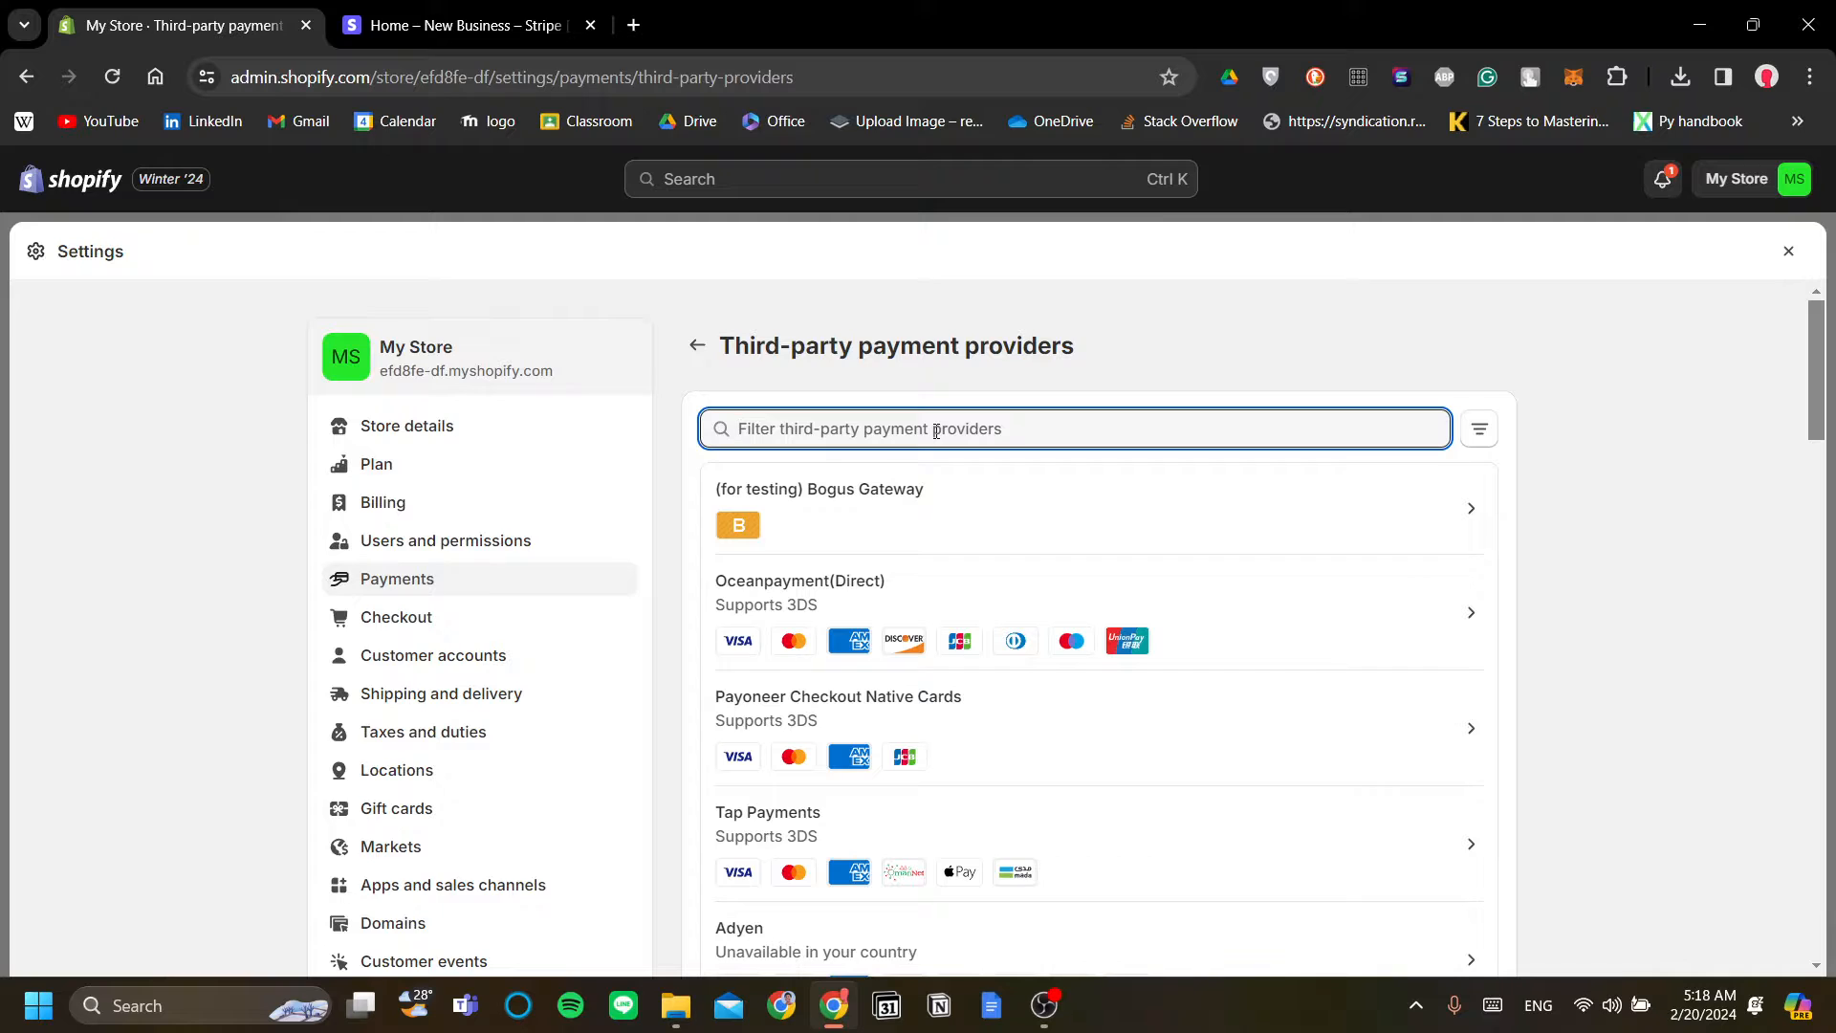
type("str")
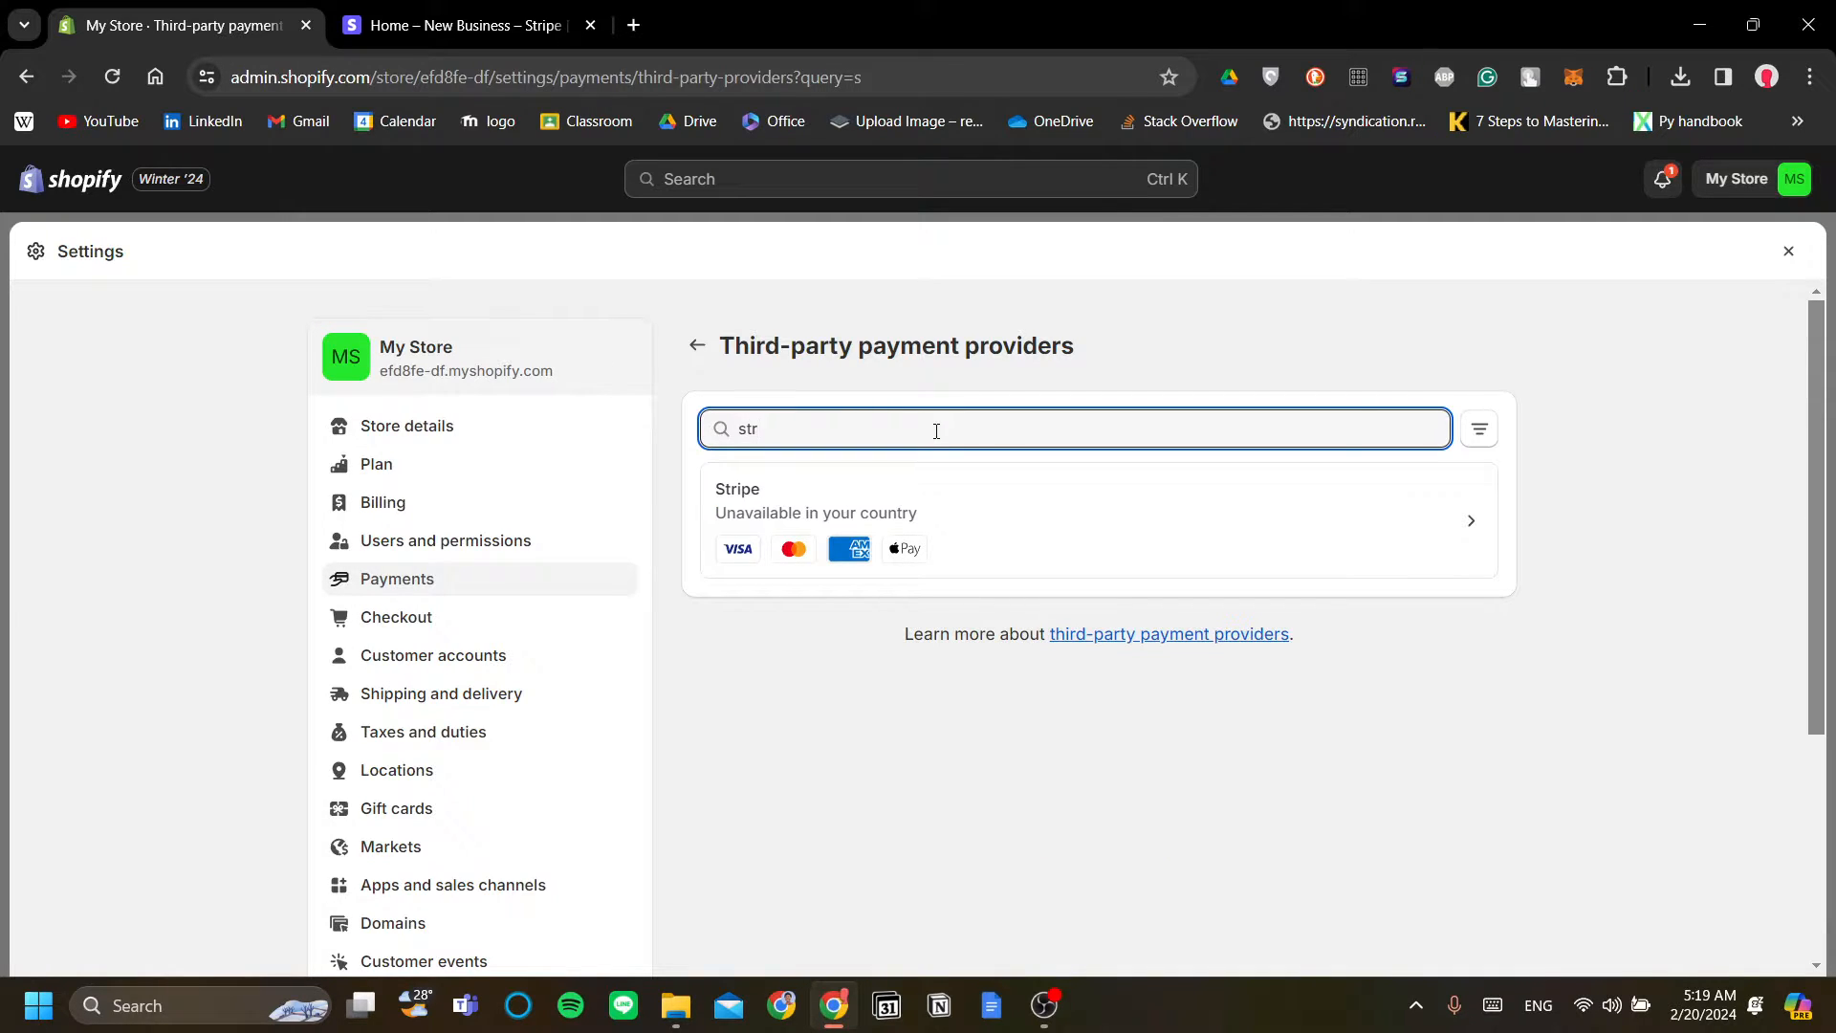
type("ipe")
left_click(1044, 537)
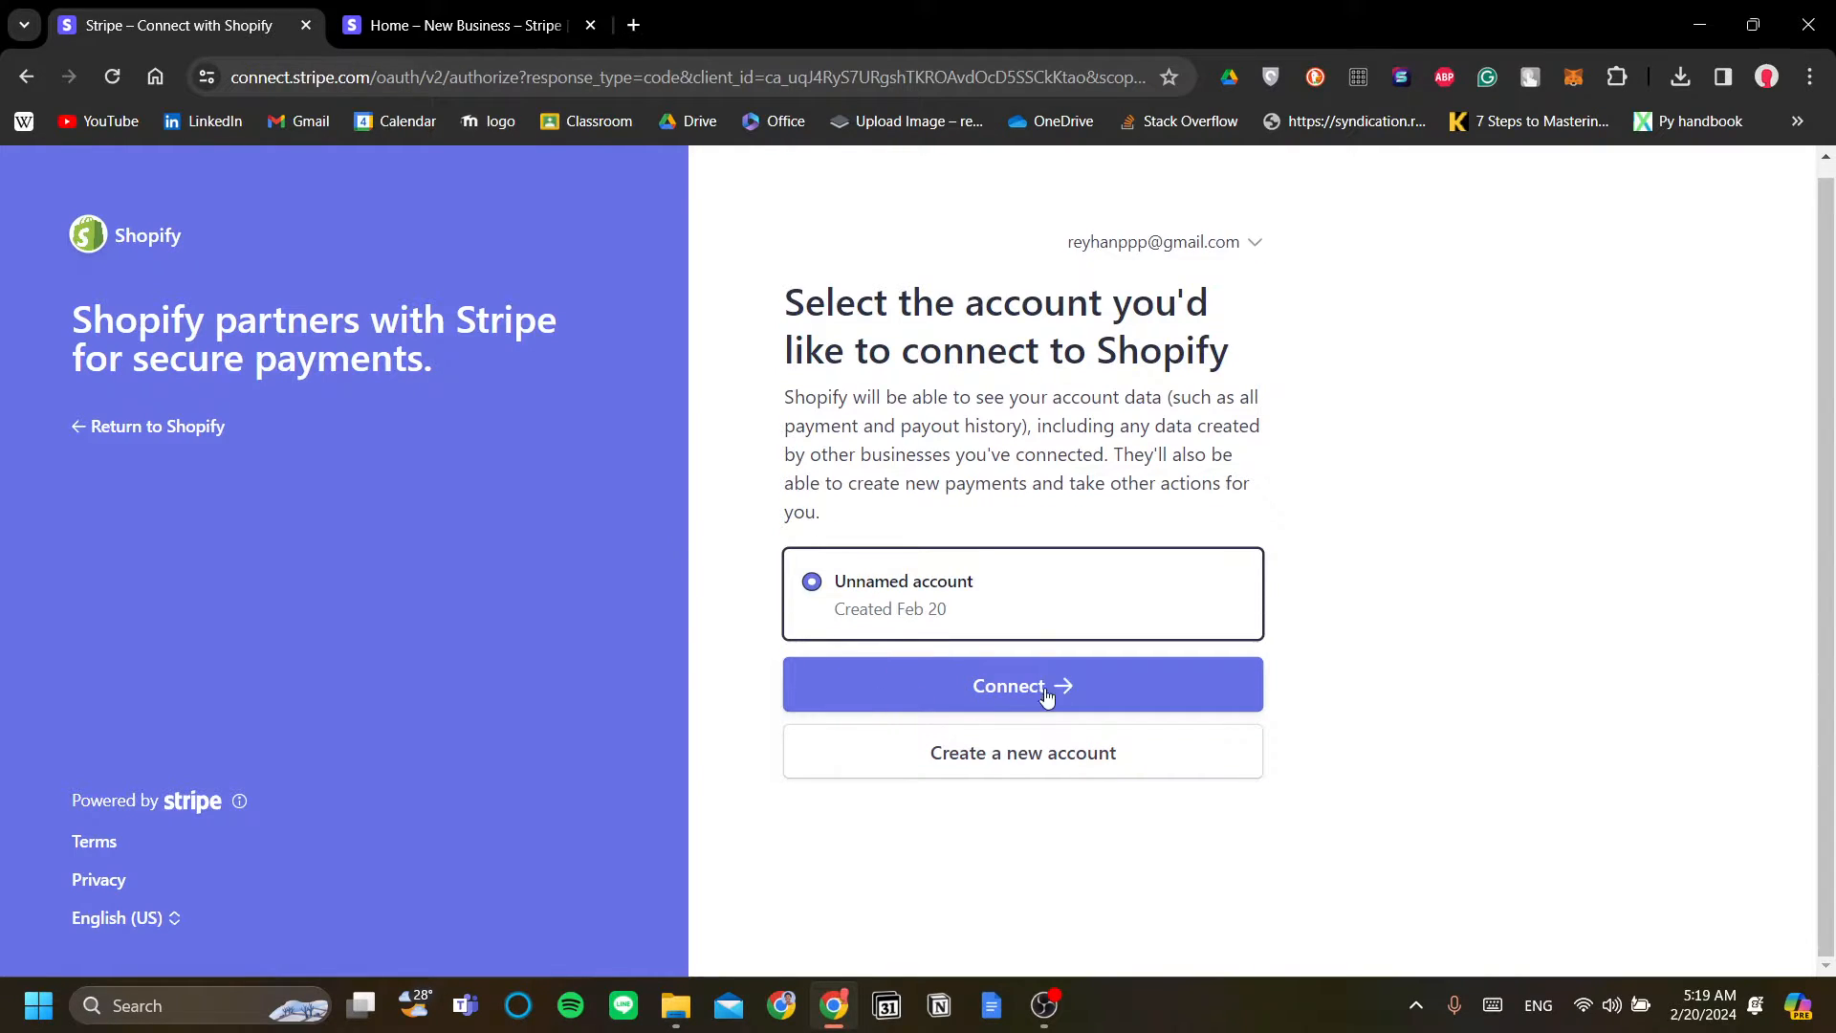
- Connect the existing unnamed Stripe account to Shopify
scroll(919, 666, "up", 1)
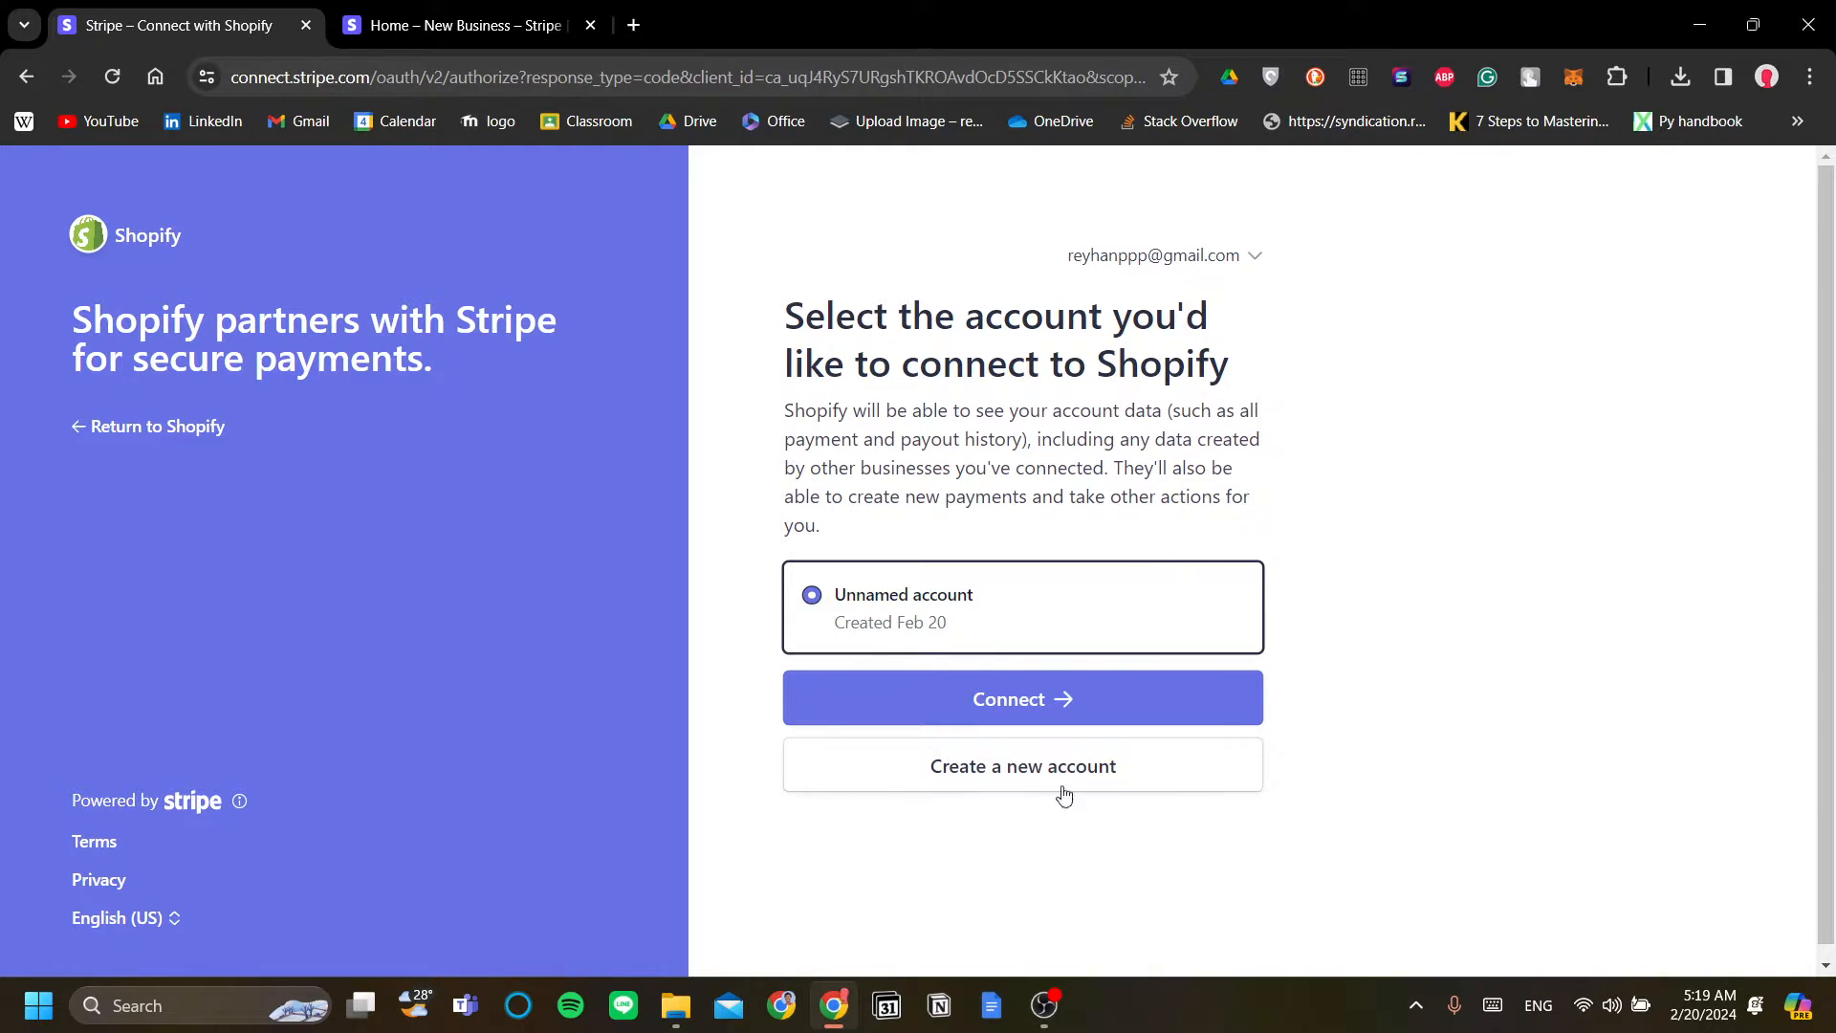
scroll(1135, 696, "down", 1)
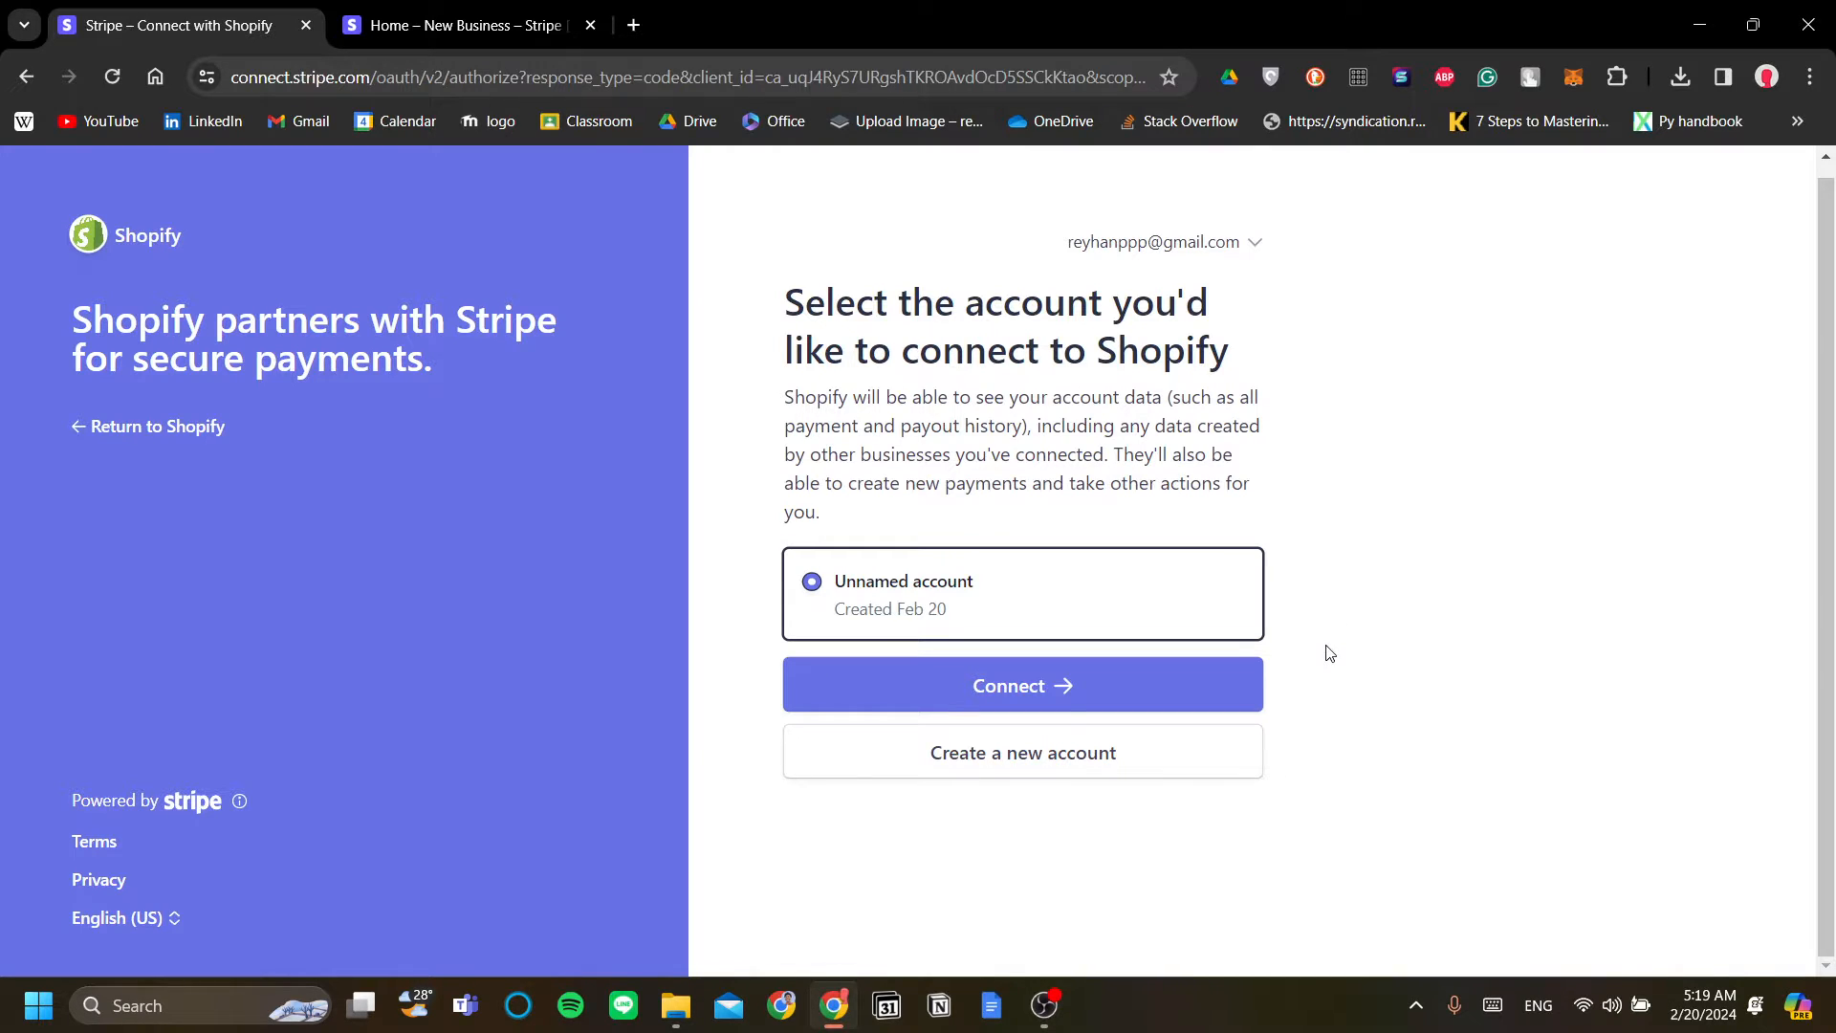
left_click(1110, 697)
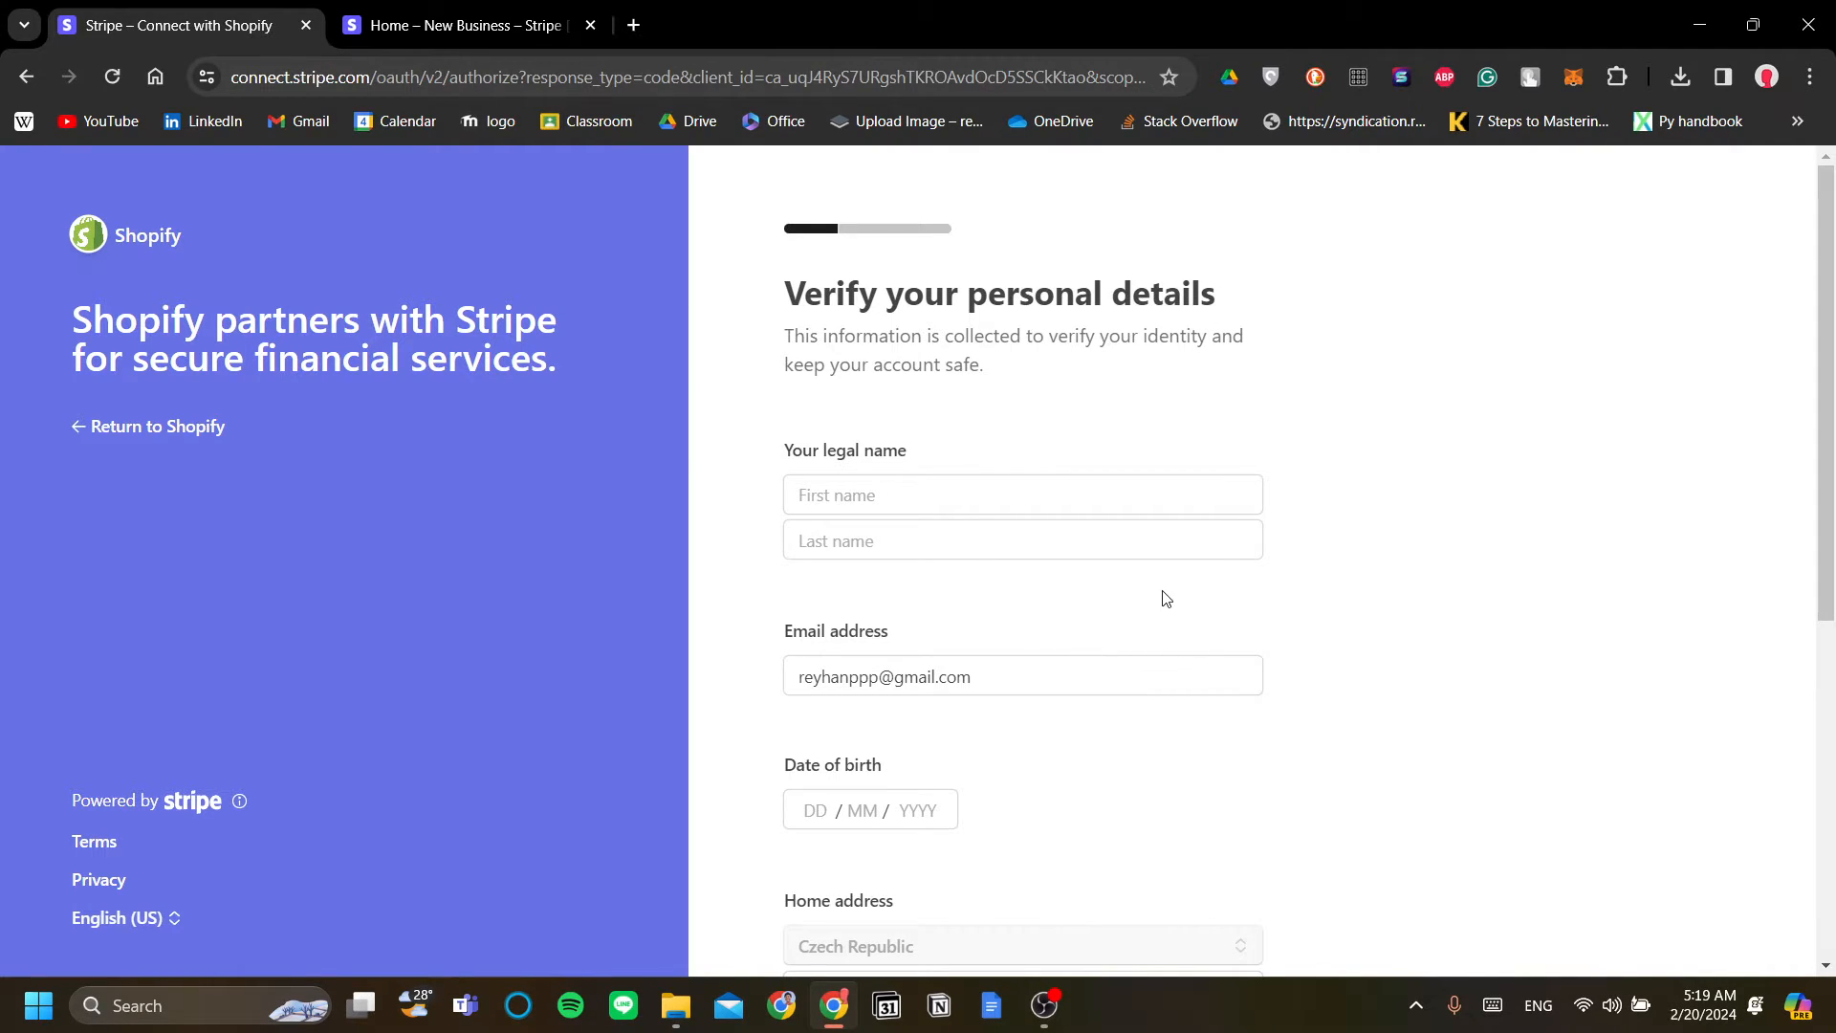
- Examine the fields of Stripe's personal details verification form, from legal name through home address to phone number
scroll(1061, 593, "down", 6)
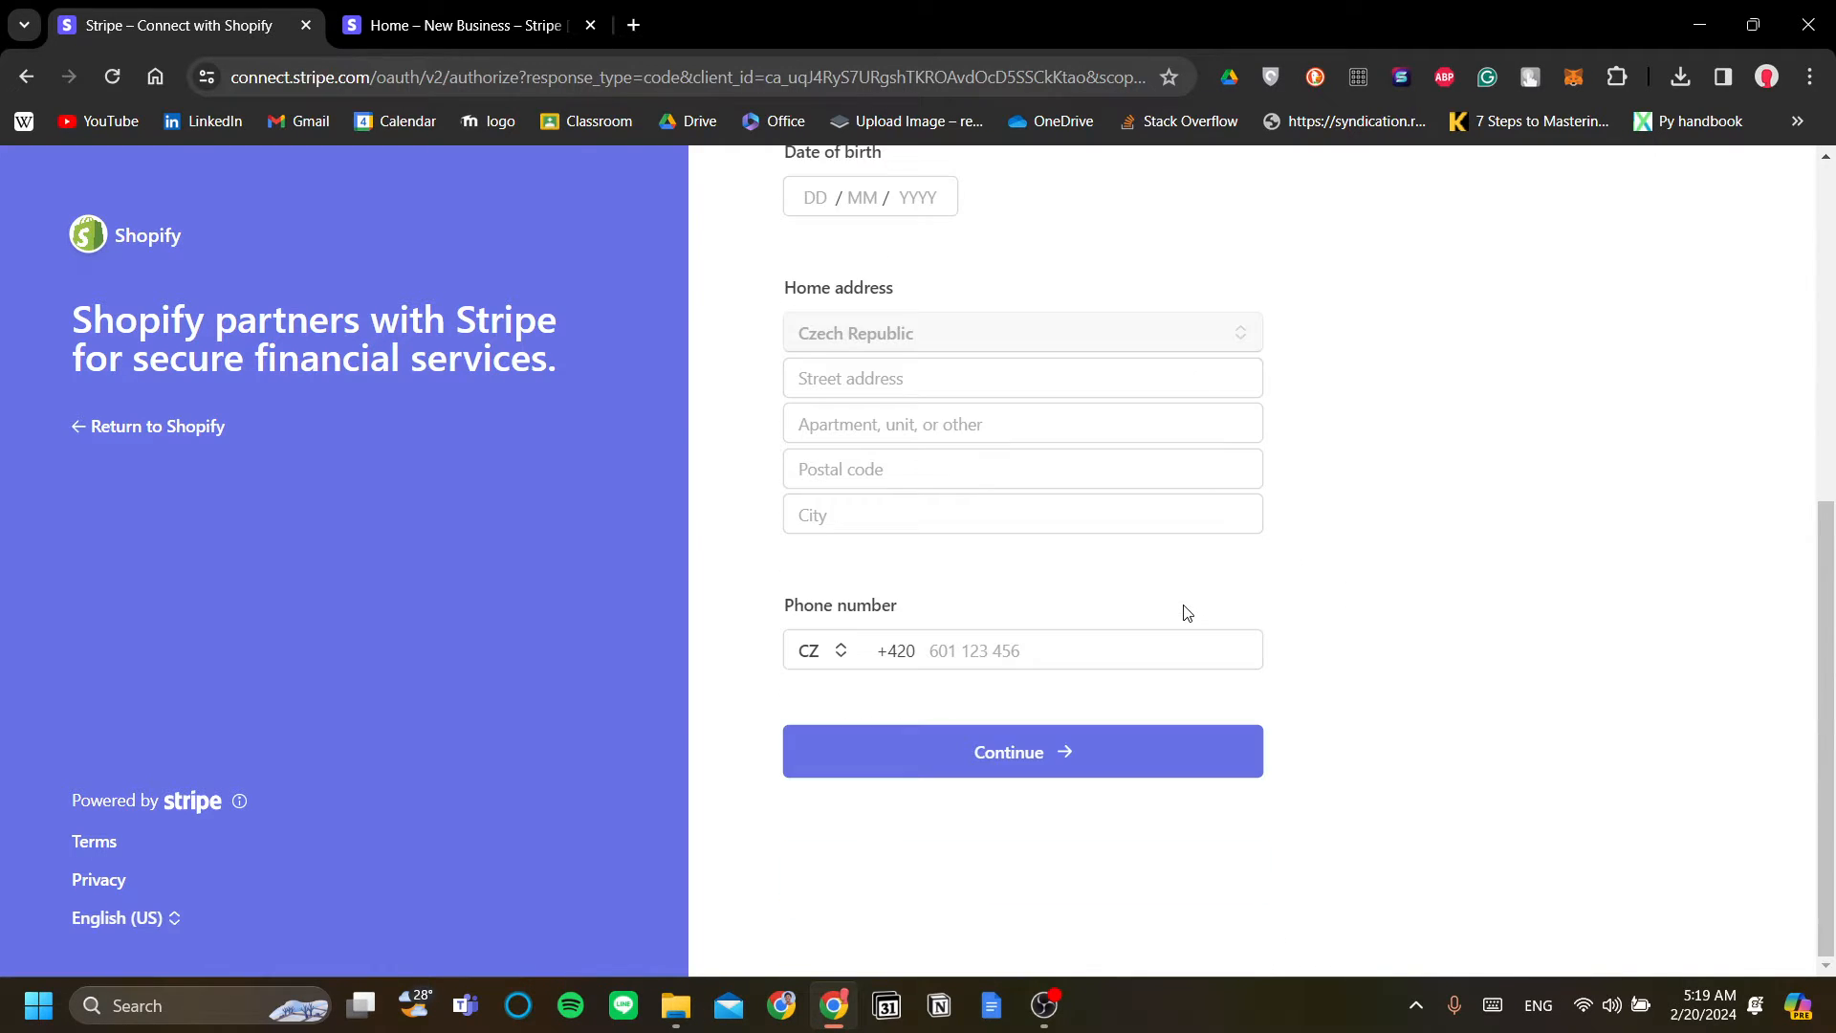
scroll(1343, 612, "up", 6)
scroll(1081, 402, "down", 6)
scroll(1468, 622, "up", 4)
scroll(1463, 626, "down", 4)
scroll(1438, 633, "up", 1)
scroll(1435, 635, "down", 1)
scroll(1339, 658, "up", 2)
scroll(1341, 660, "down", 2)
scroll(1218, 695, "up", 6)
scroll(1218, 695, "down", 5)
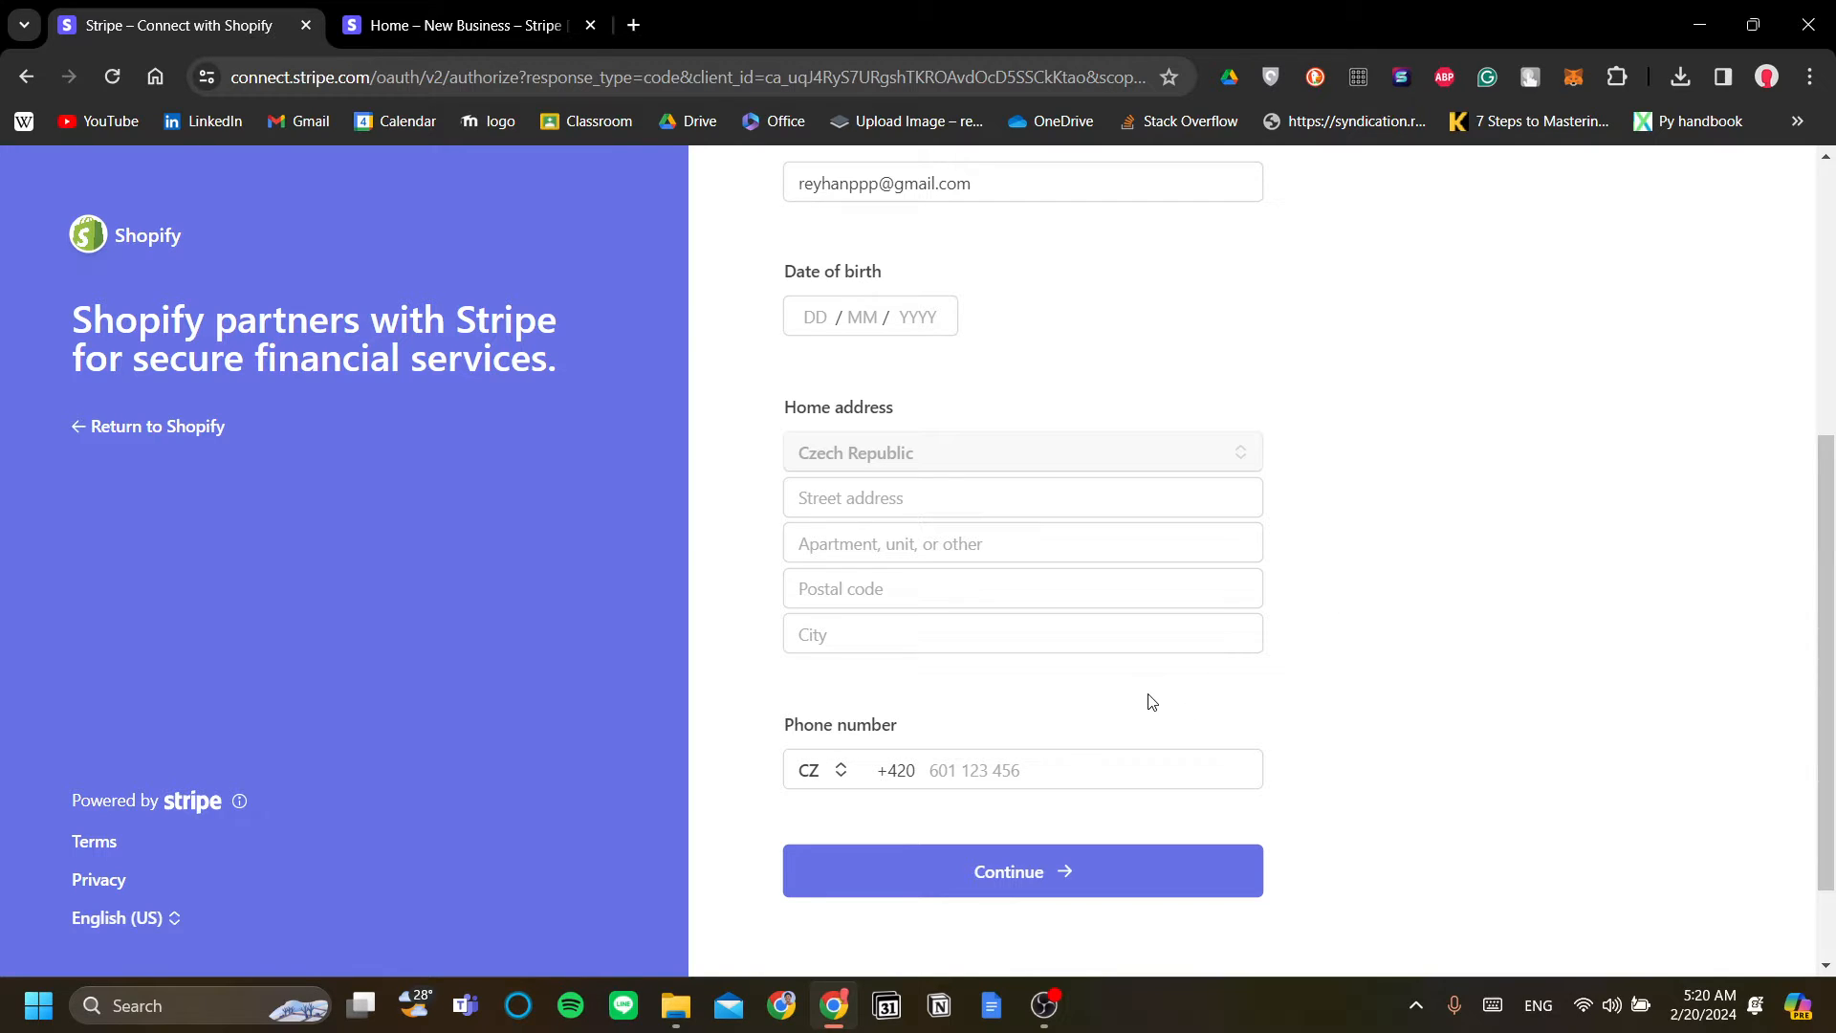
- Return to Shopify from the Stripe form and open the store's myshopify.com address in a new tab
left_click(180, 438)
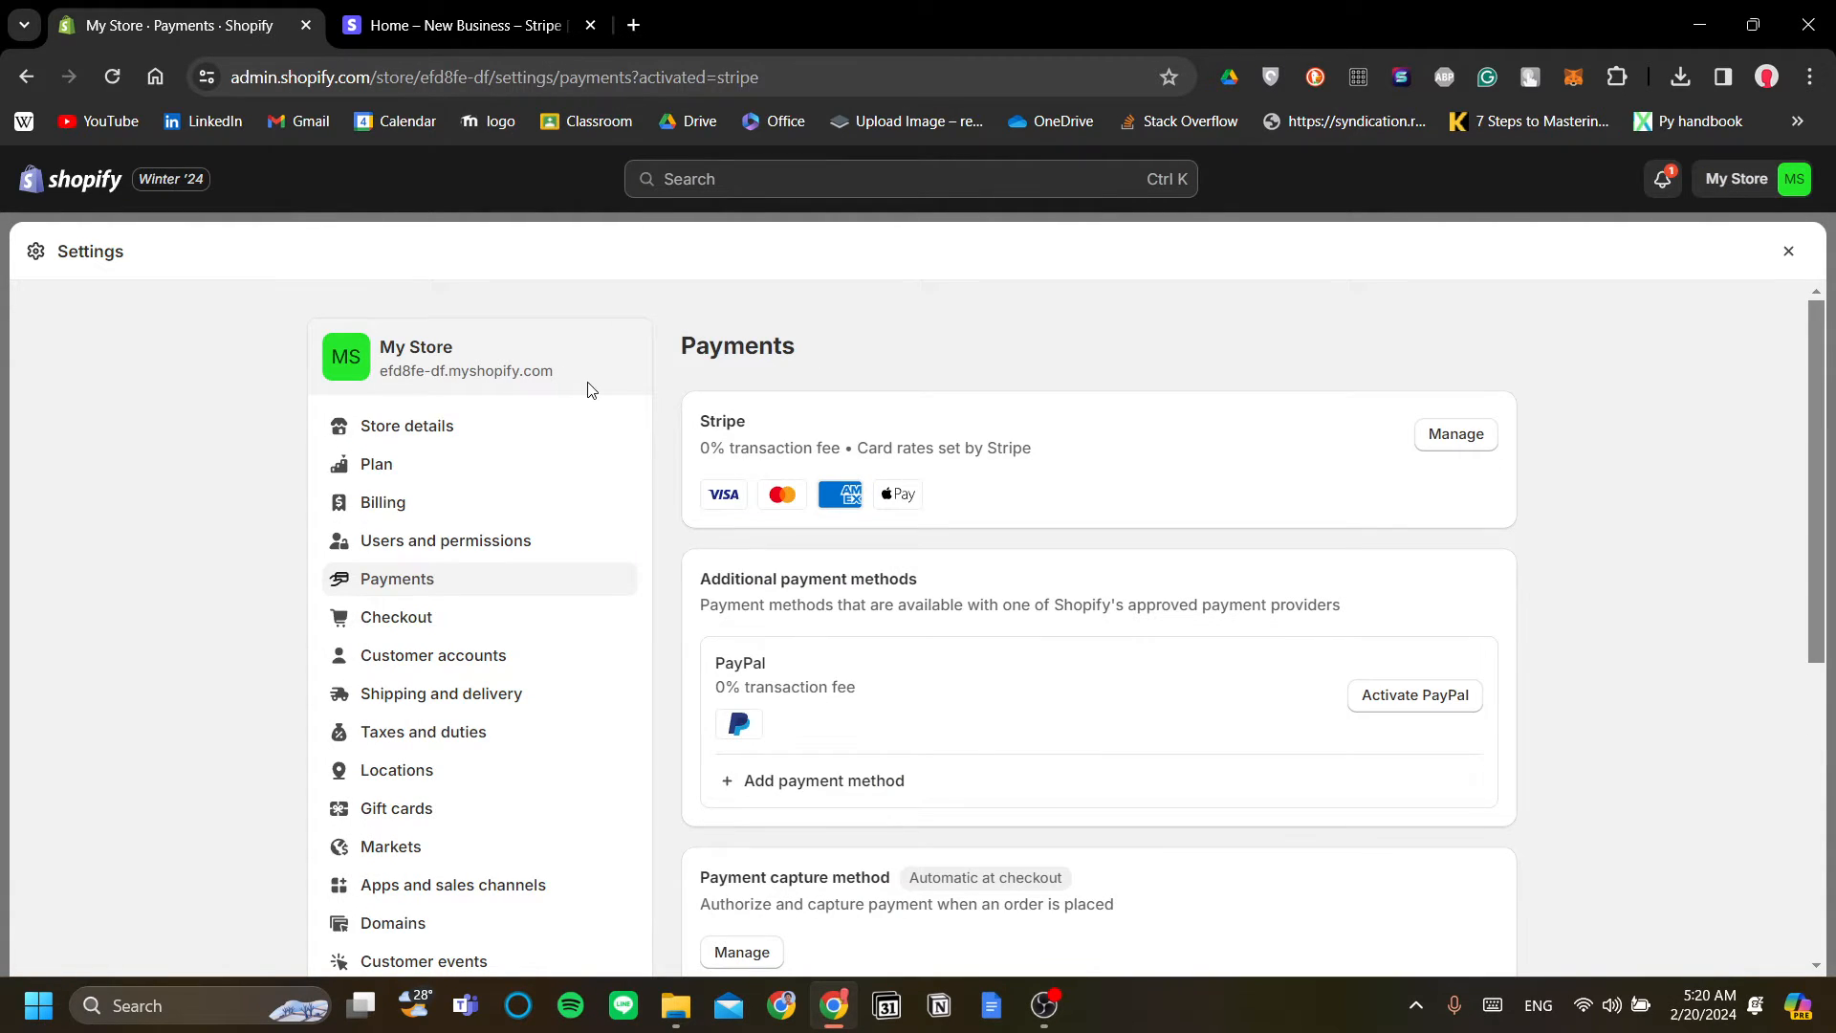
left_click_drag(553, 371, 408, 388)
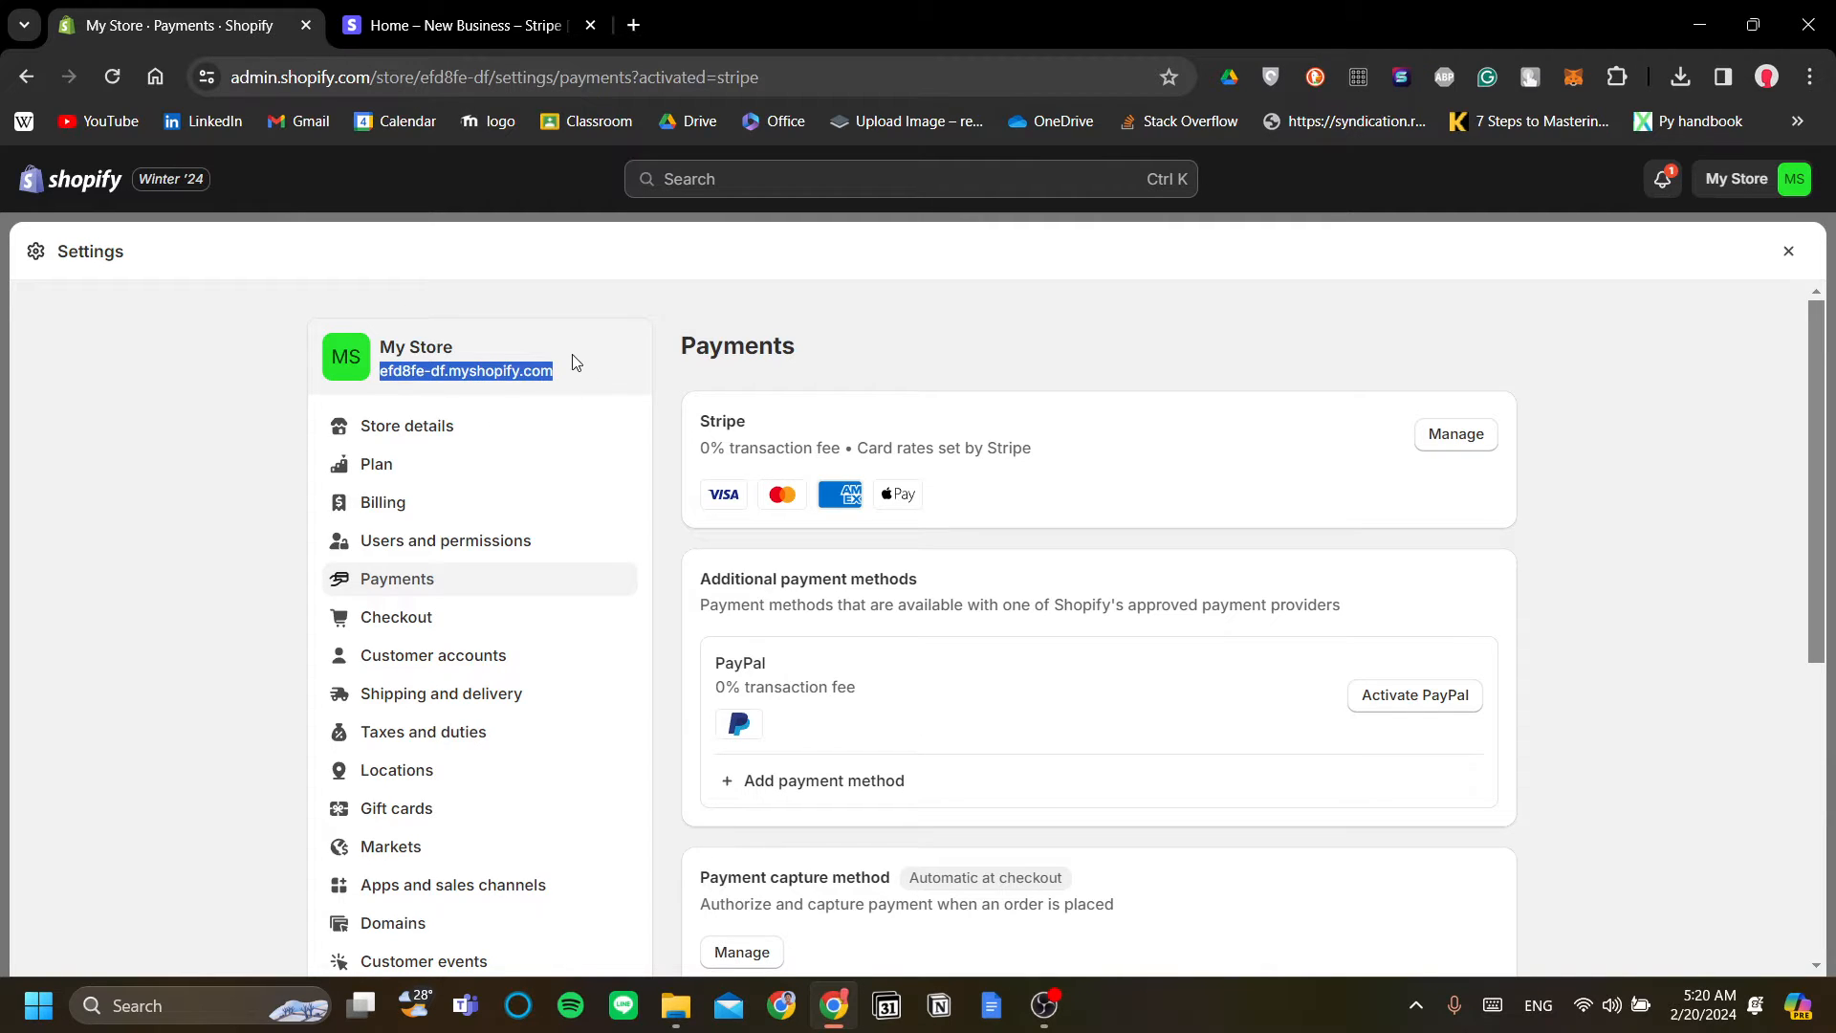
key("ctrl+c")
left_click(634, 27)
key("ctrl+v")
key("Return")
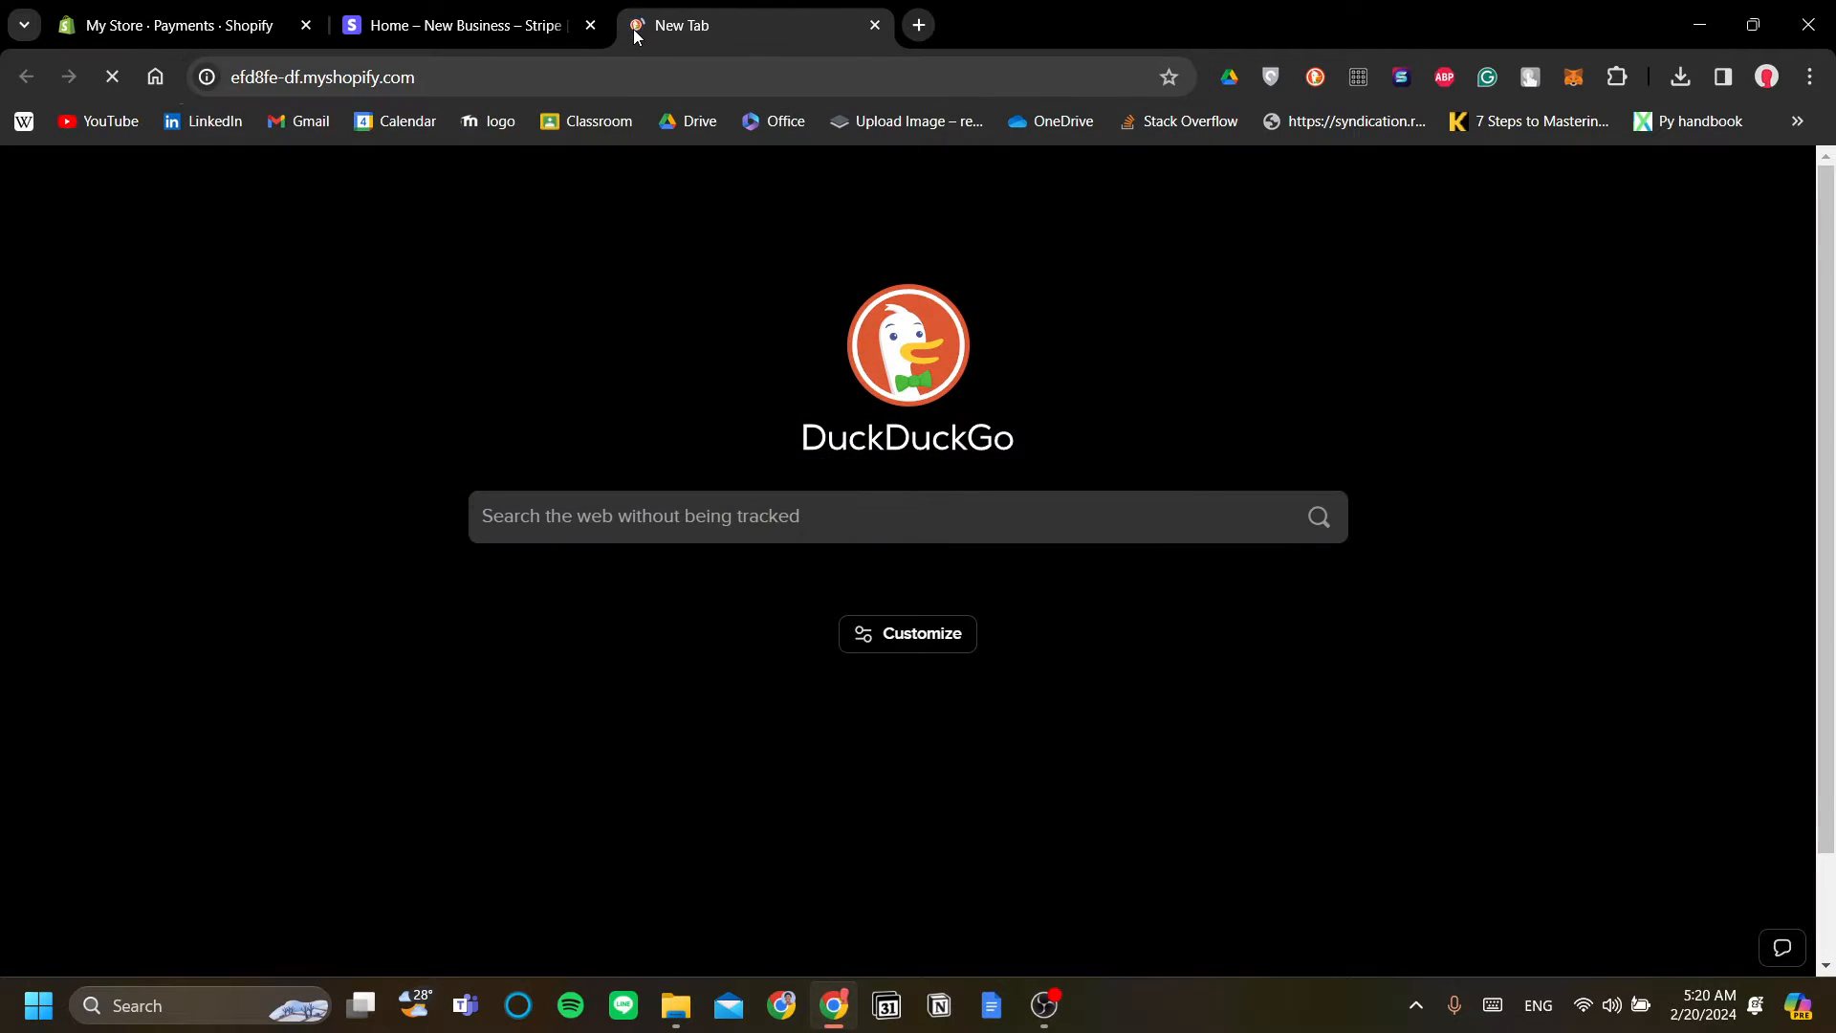
scroll(1037, 394, "down", 5)
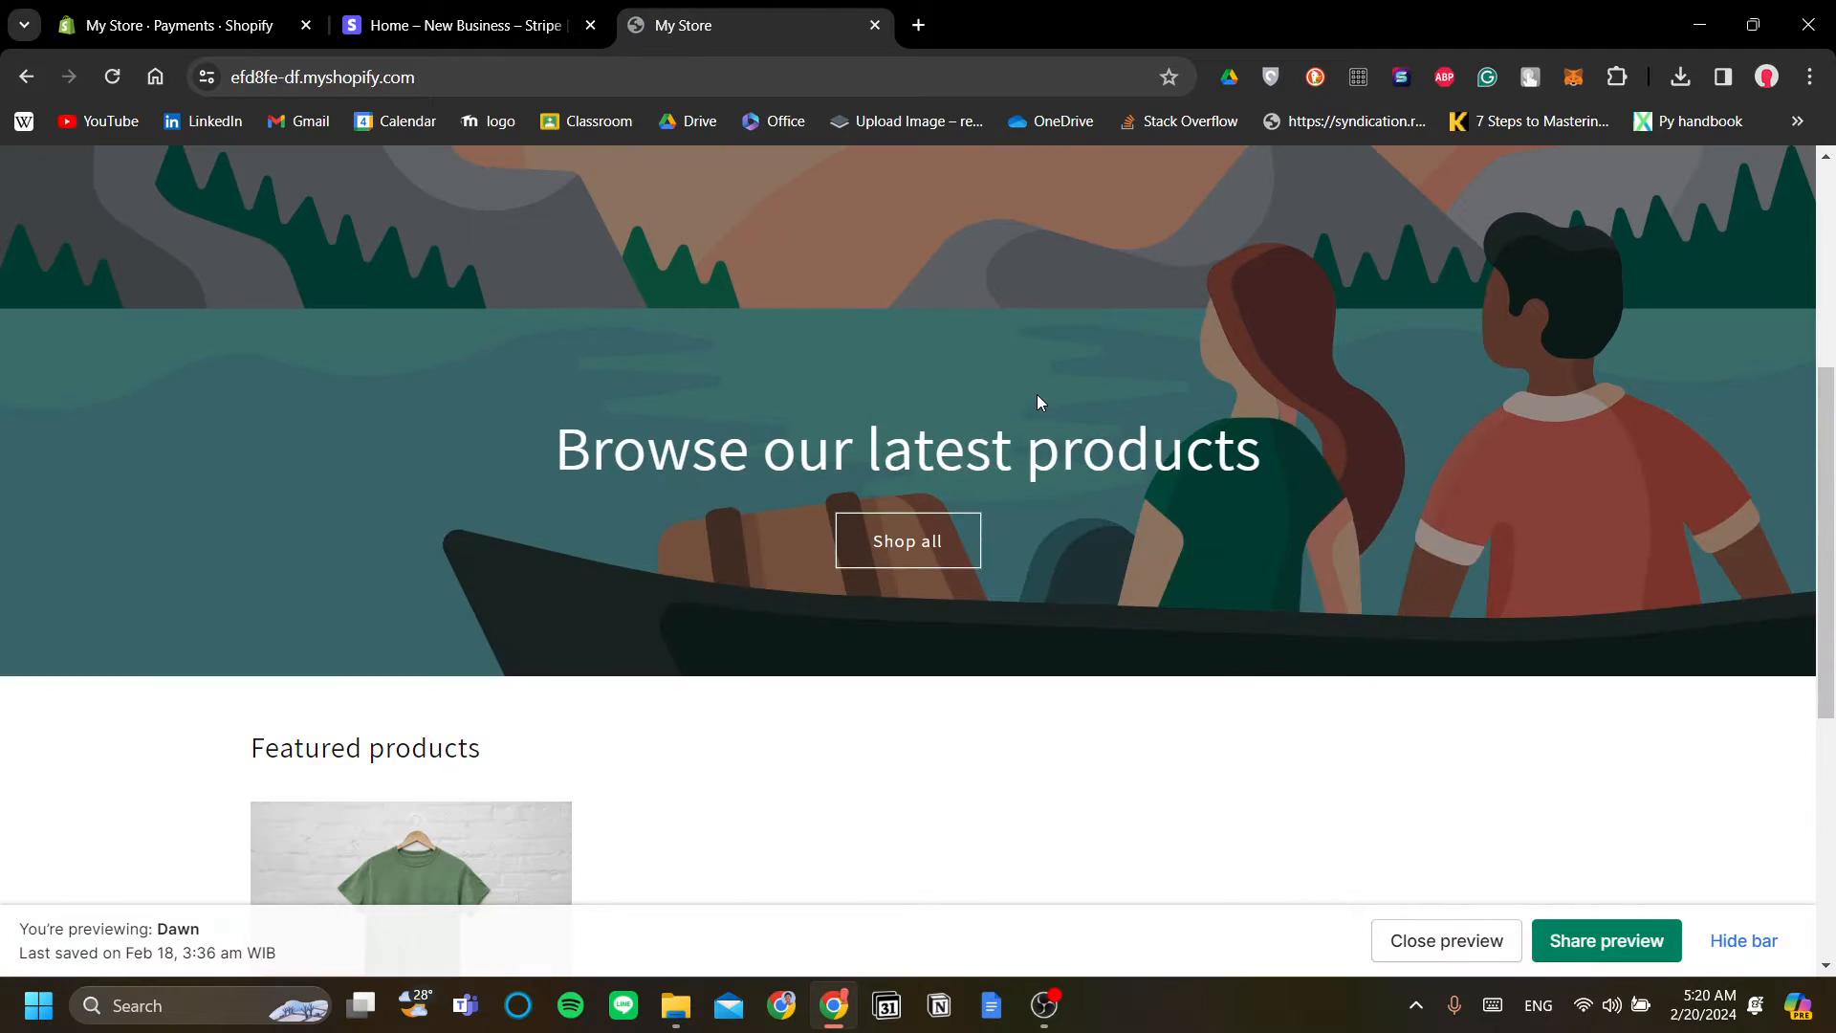
- Open the Example T-Shirt from the storefront's featured products and try to buy it immediately to test the checkout
scroll(1037, 402, "down", 3)
left_click(454, 531)
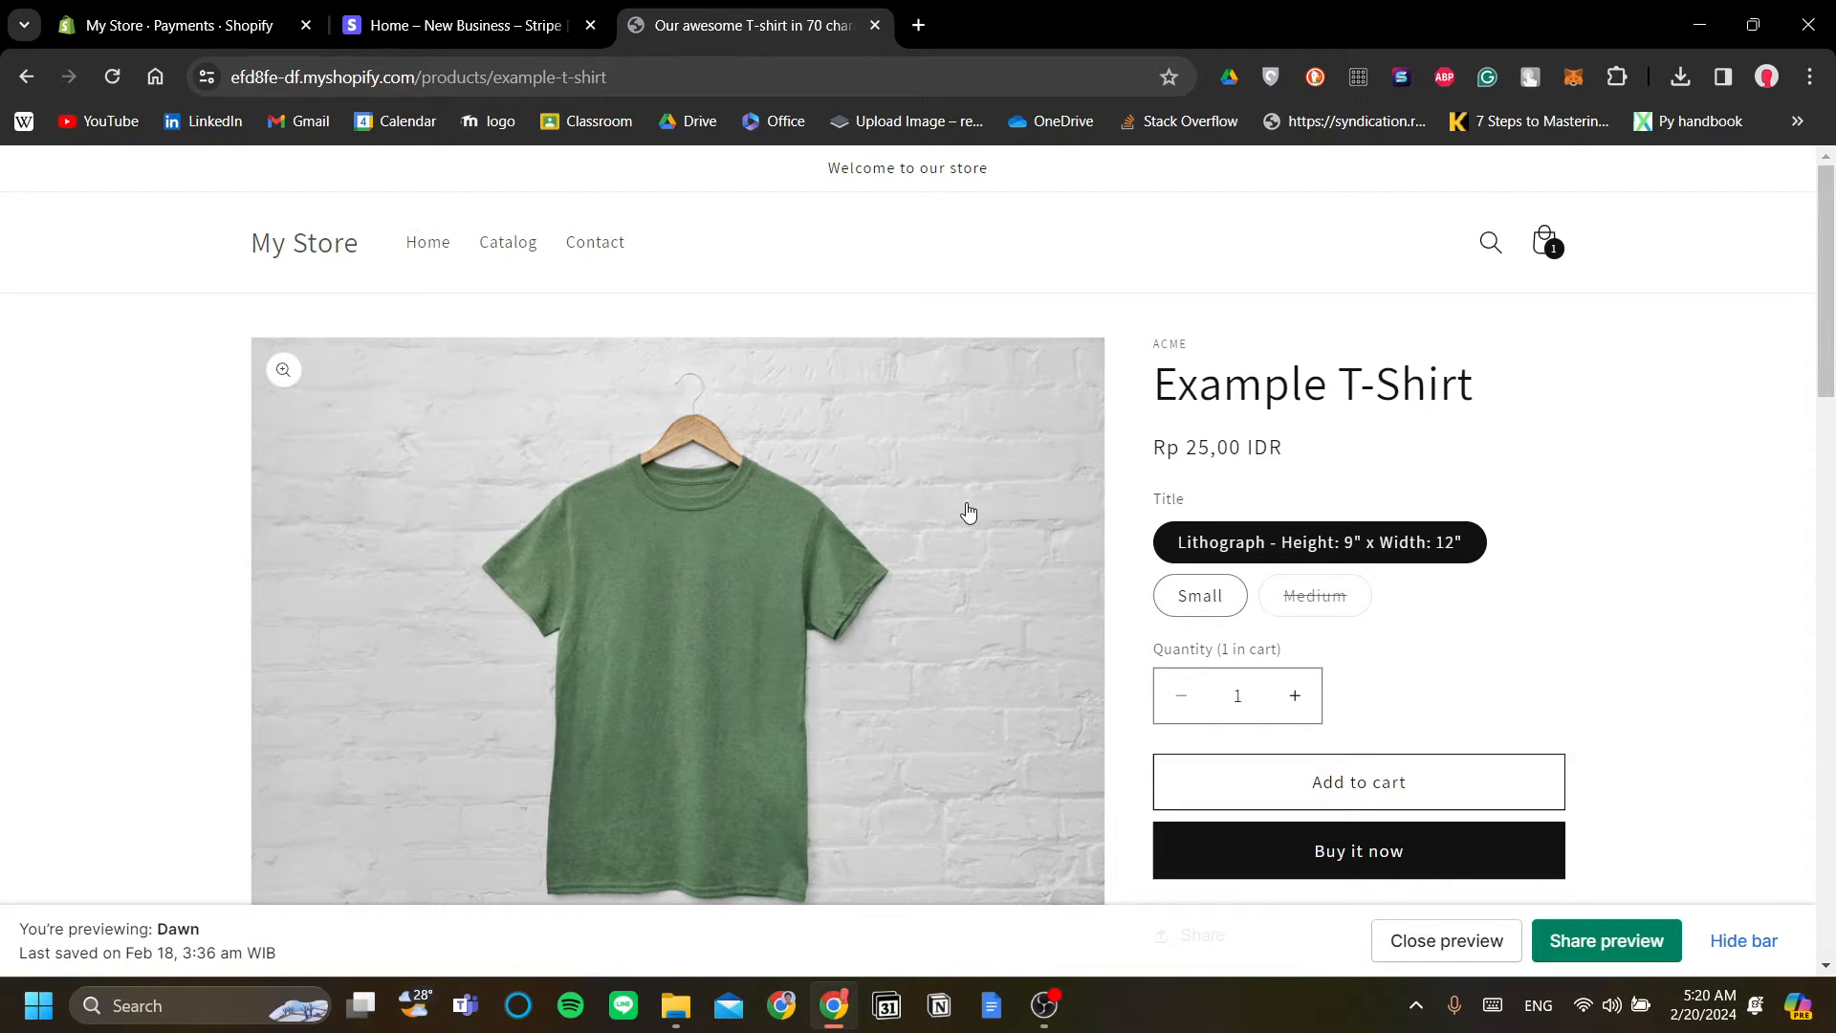
scroll(967, 512, "down", 1)
left_click(1321, 722)
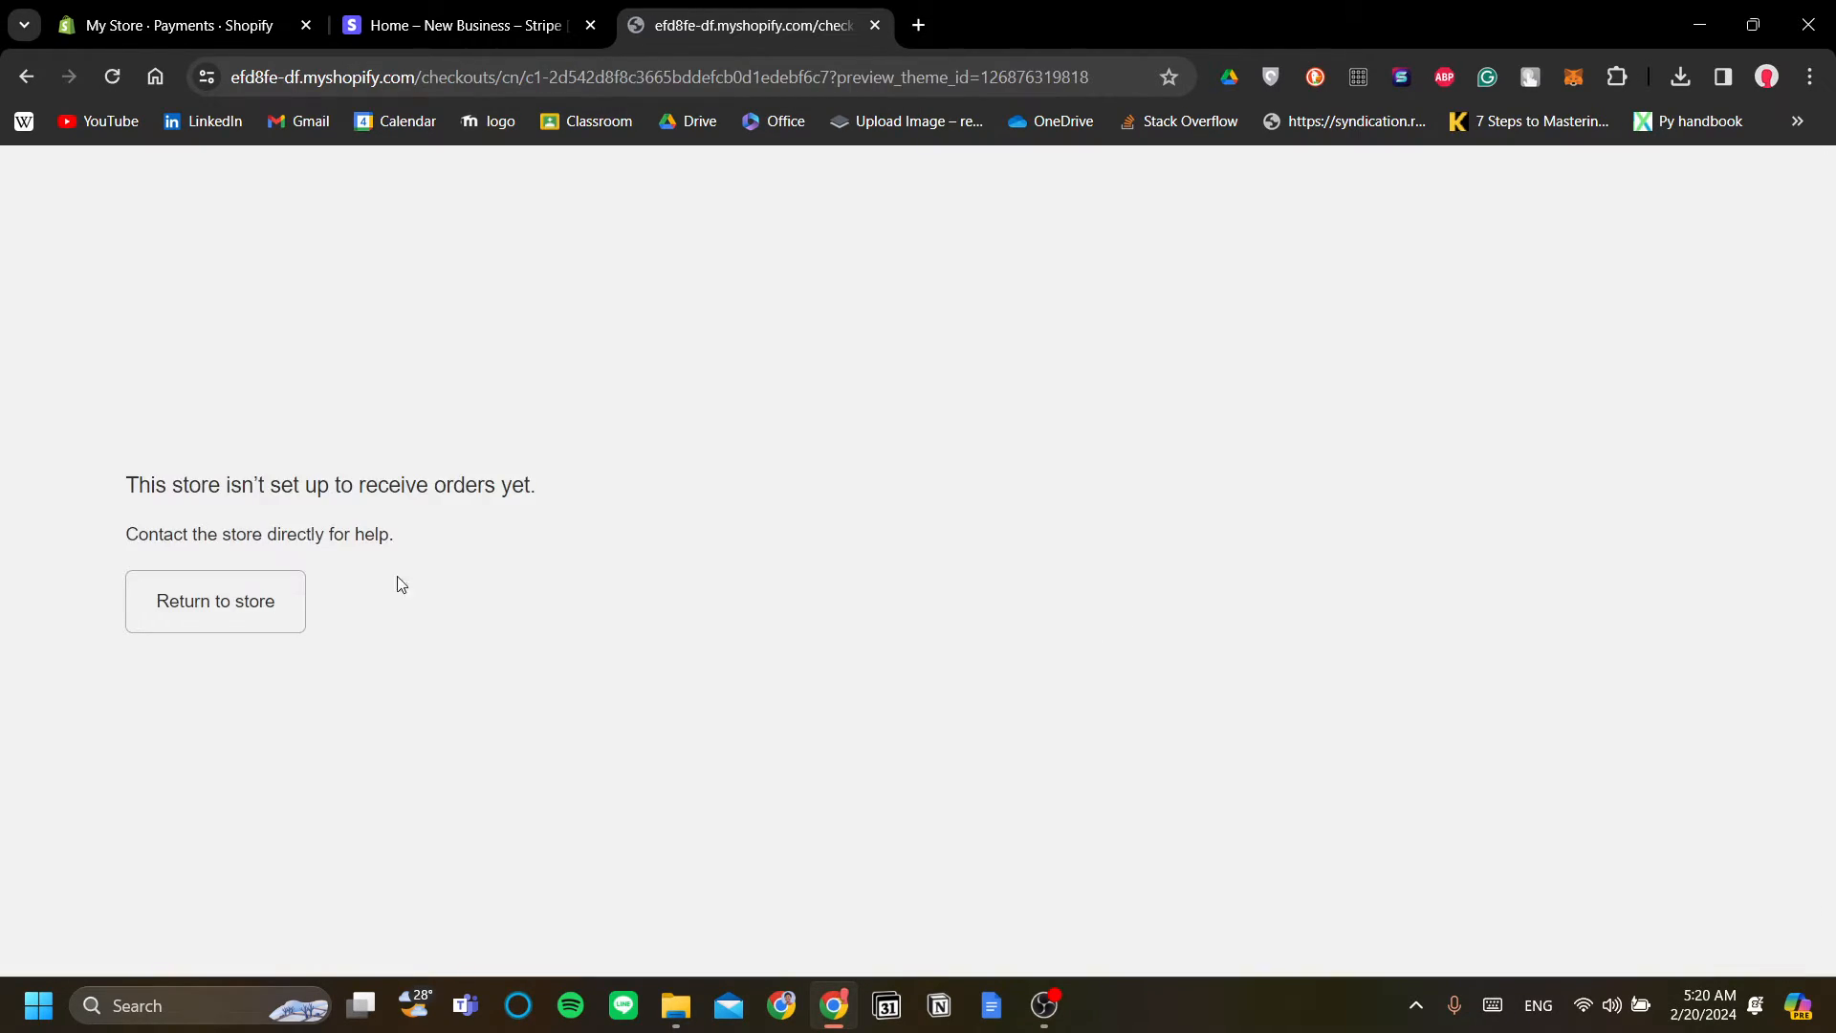
- Return from the checkout page to the store and reopen the Example T-Shirt product page
left_click(252, 609)
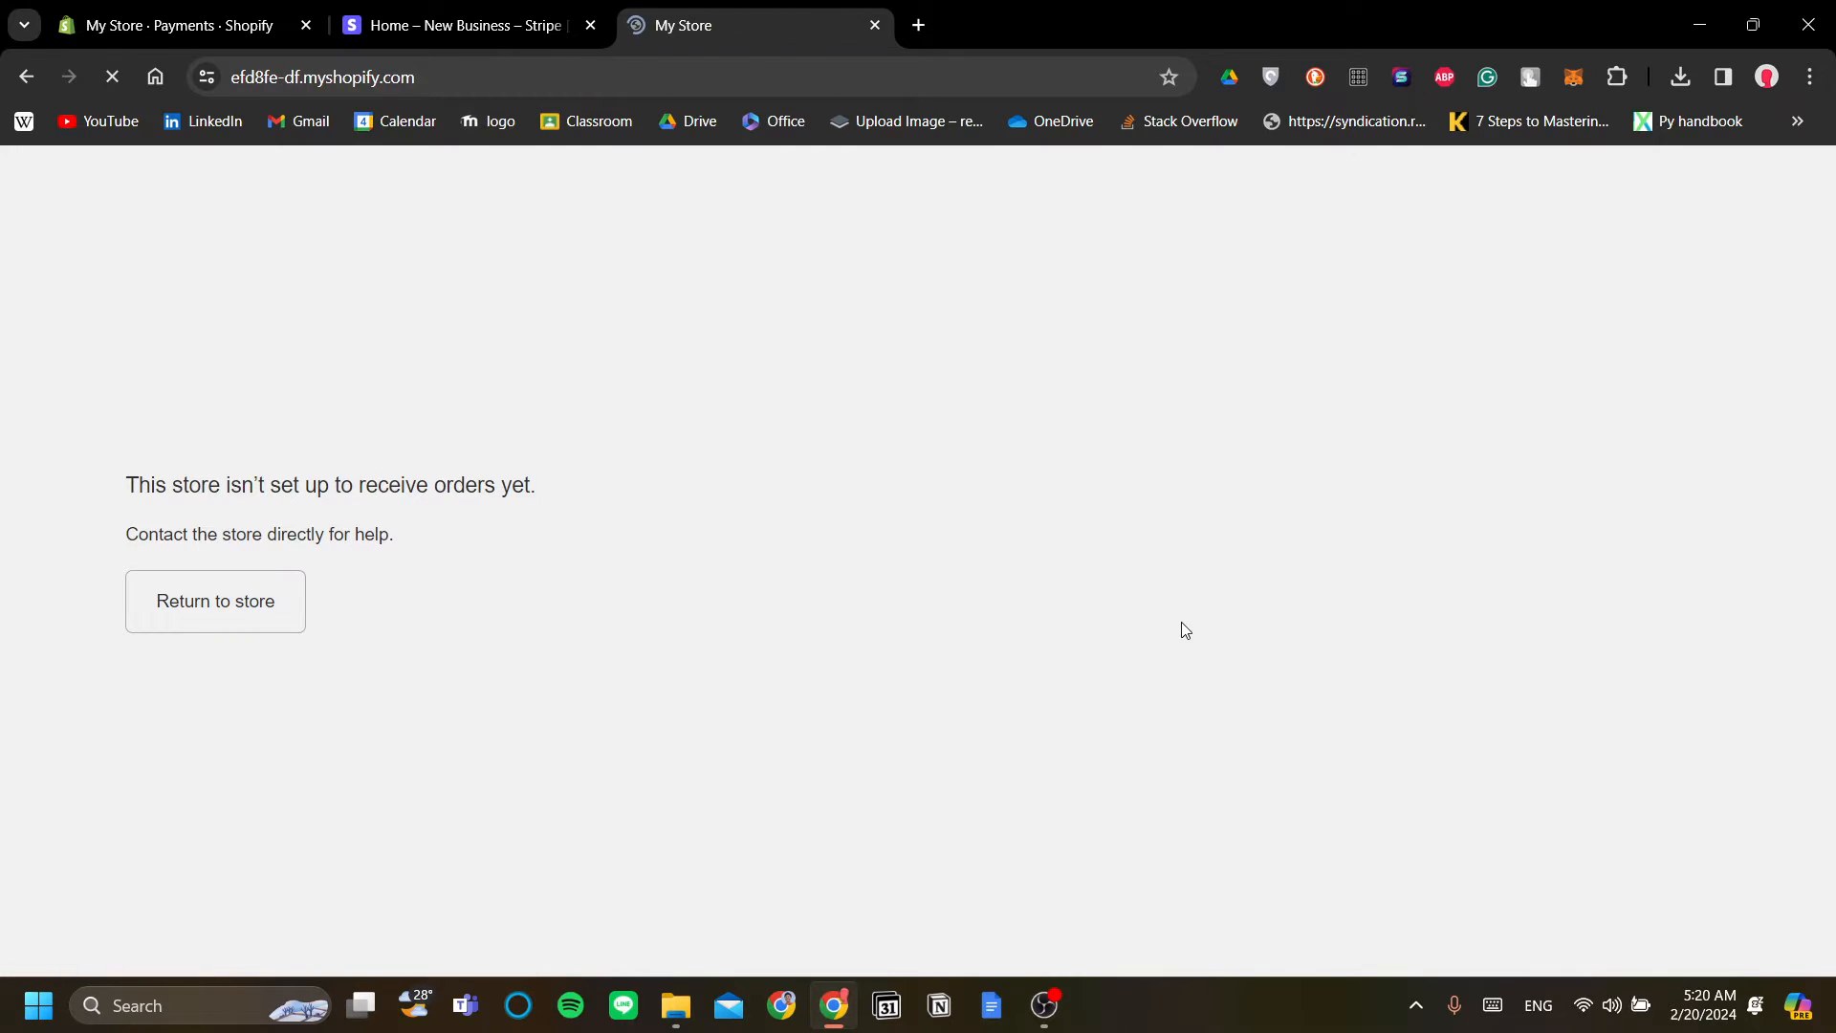
scroll(1080, 586, "down", 5)
scroll(1080, 585, "down", 3)
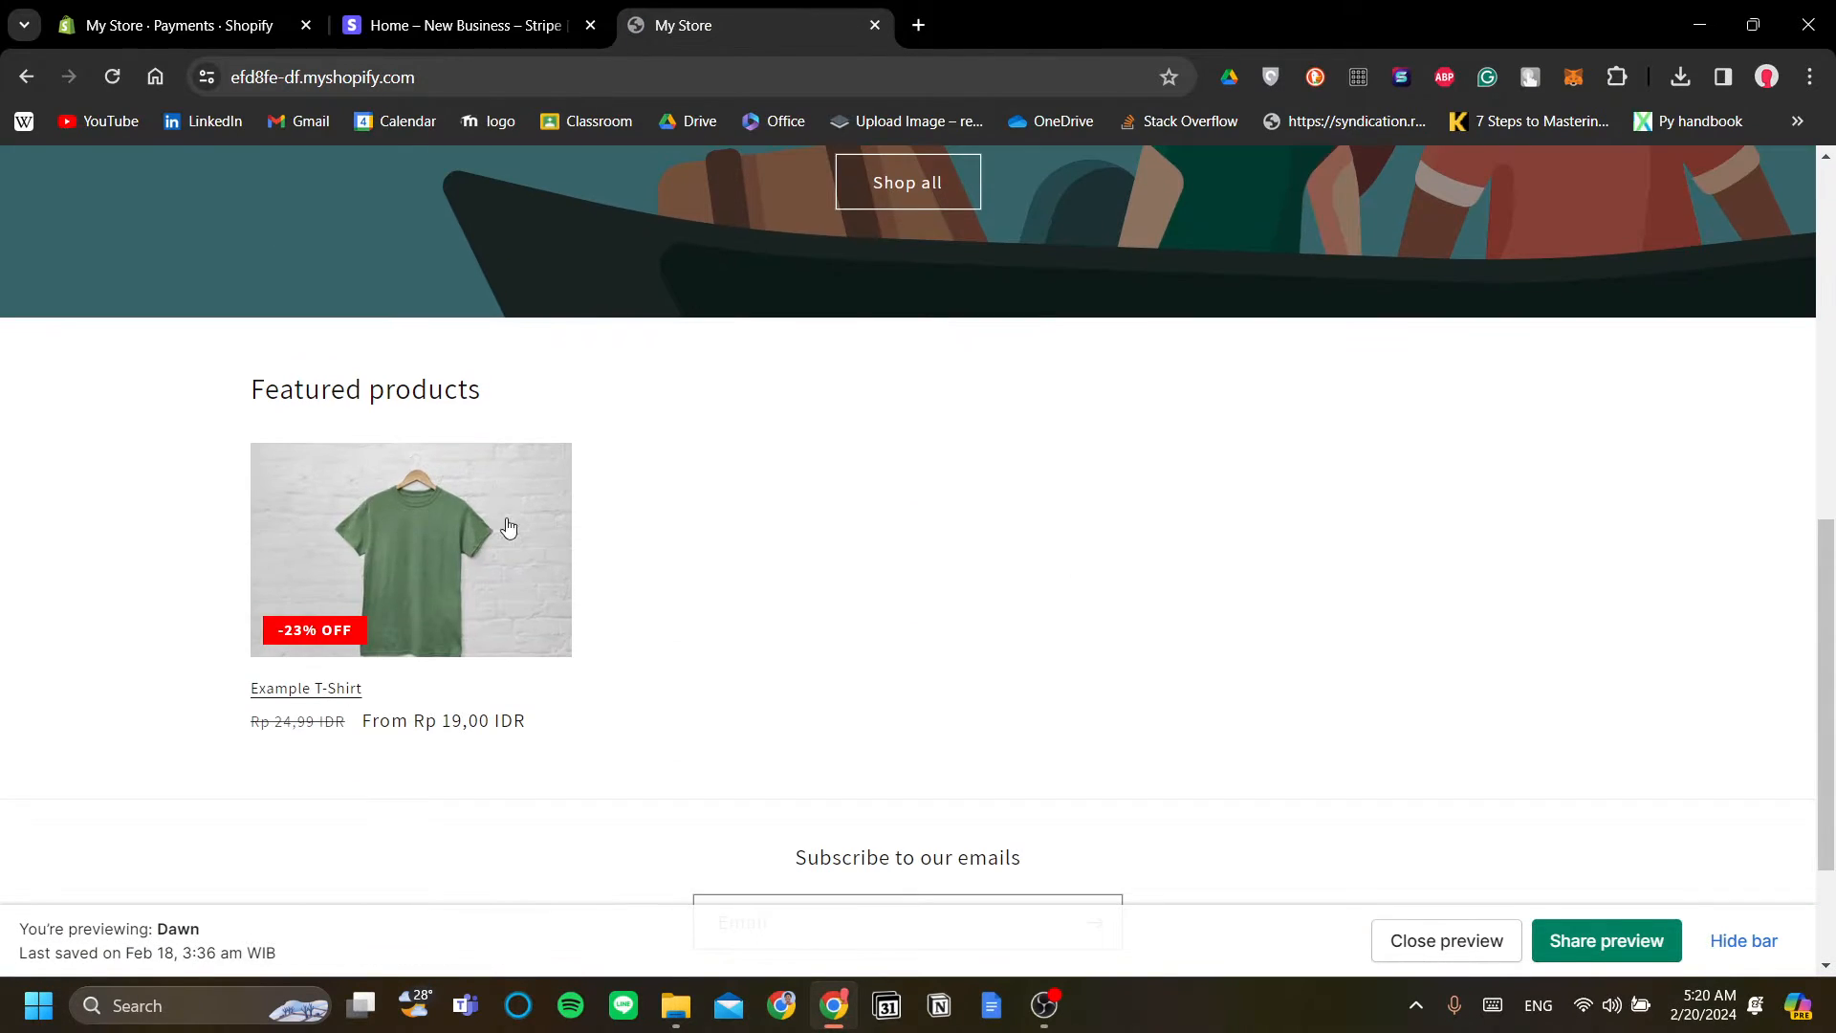
left_click(508, 527)
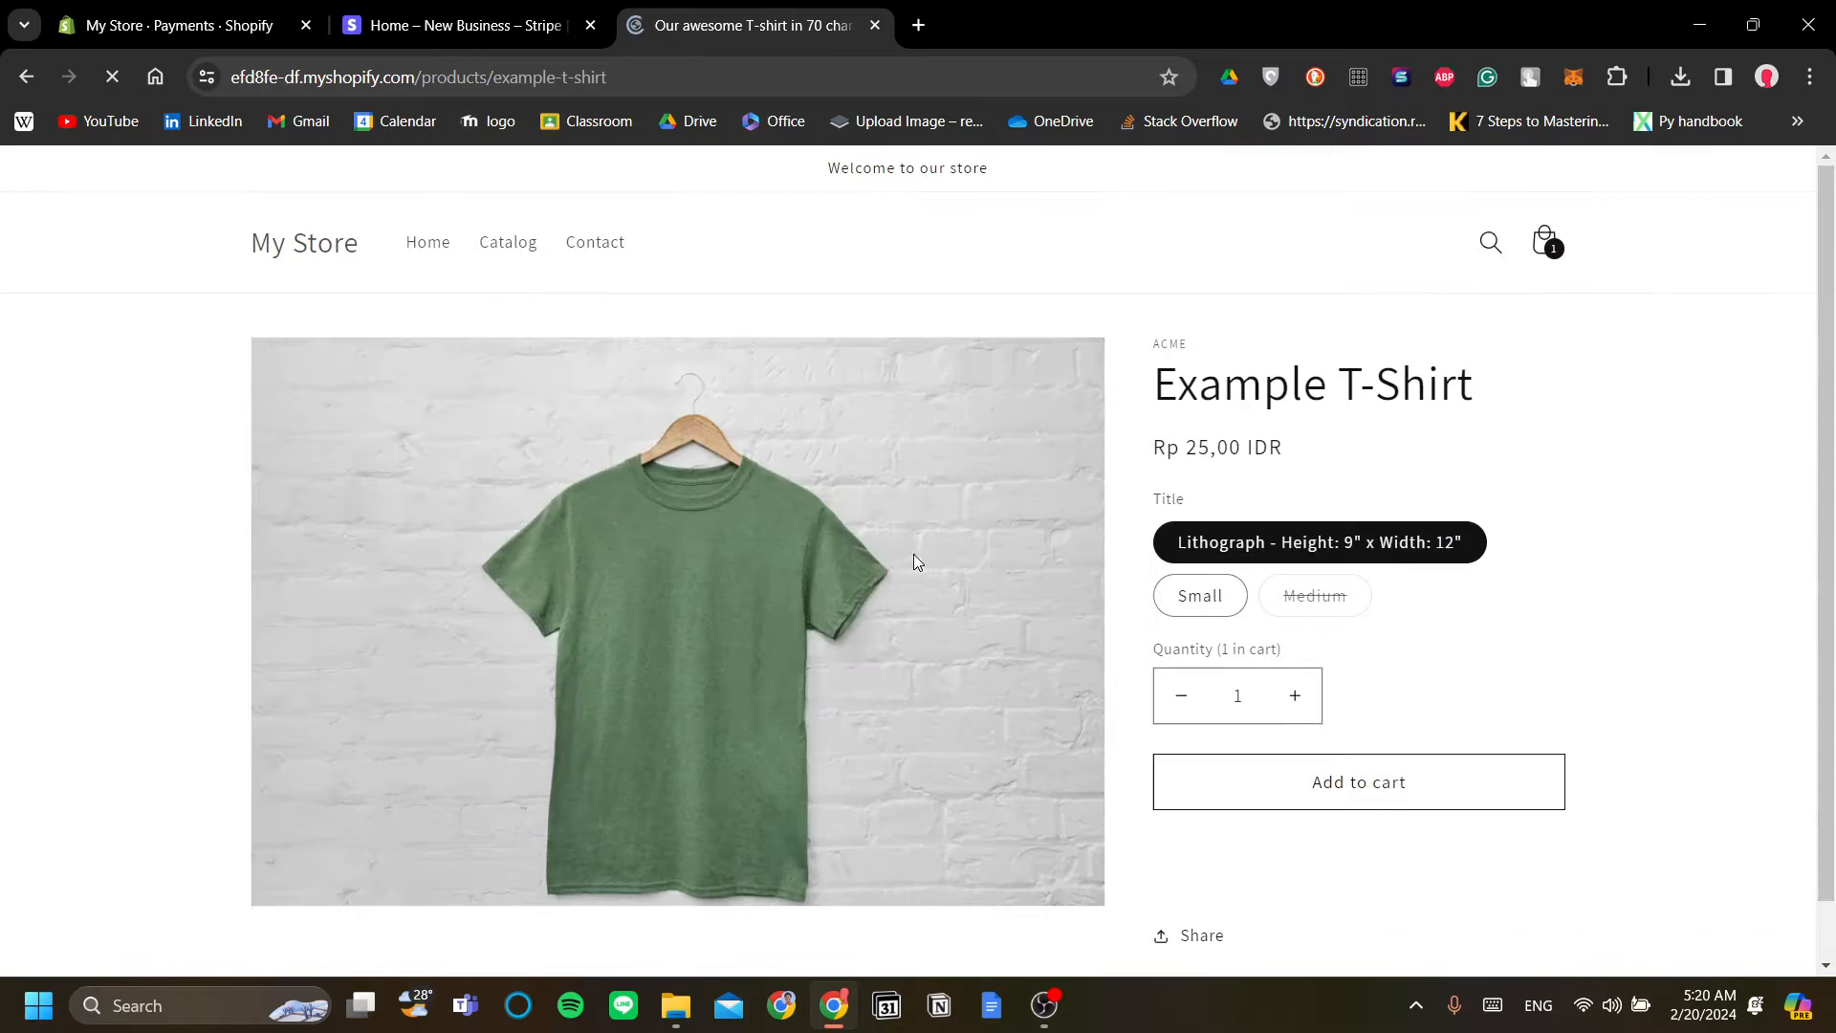
scroll(878, 565, "up", 1)
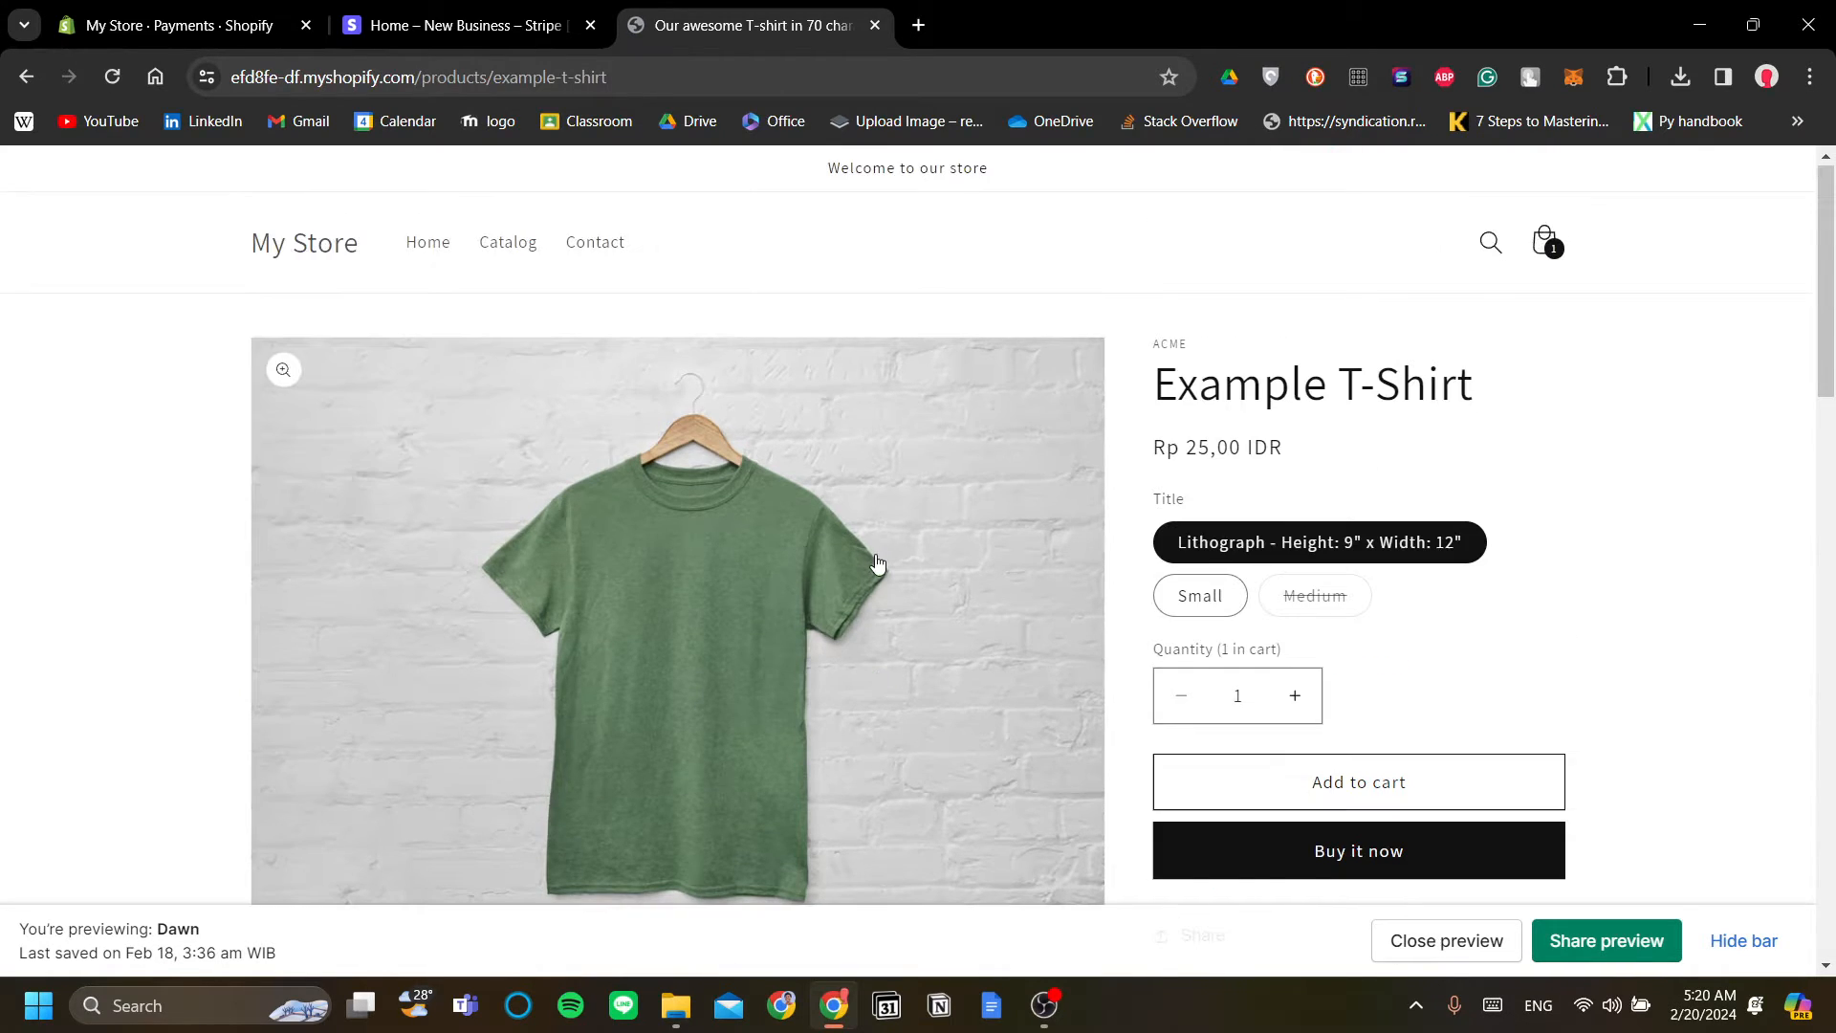
scroll(878, 565, "down", 1)
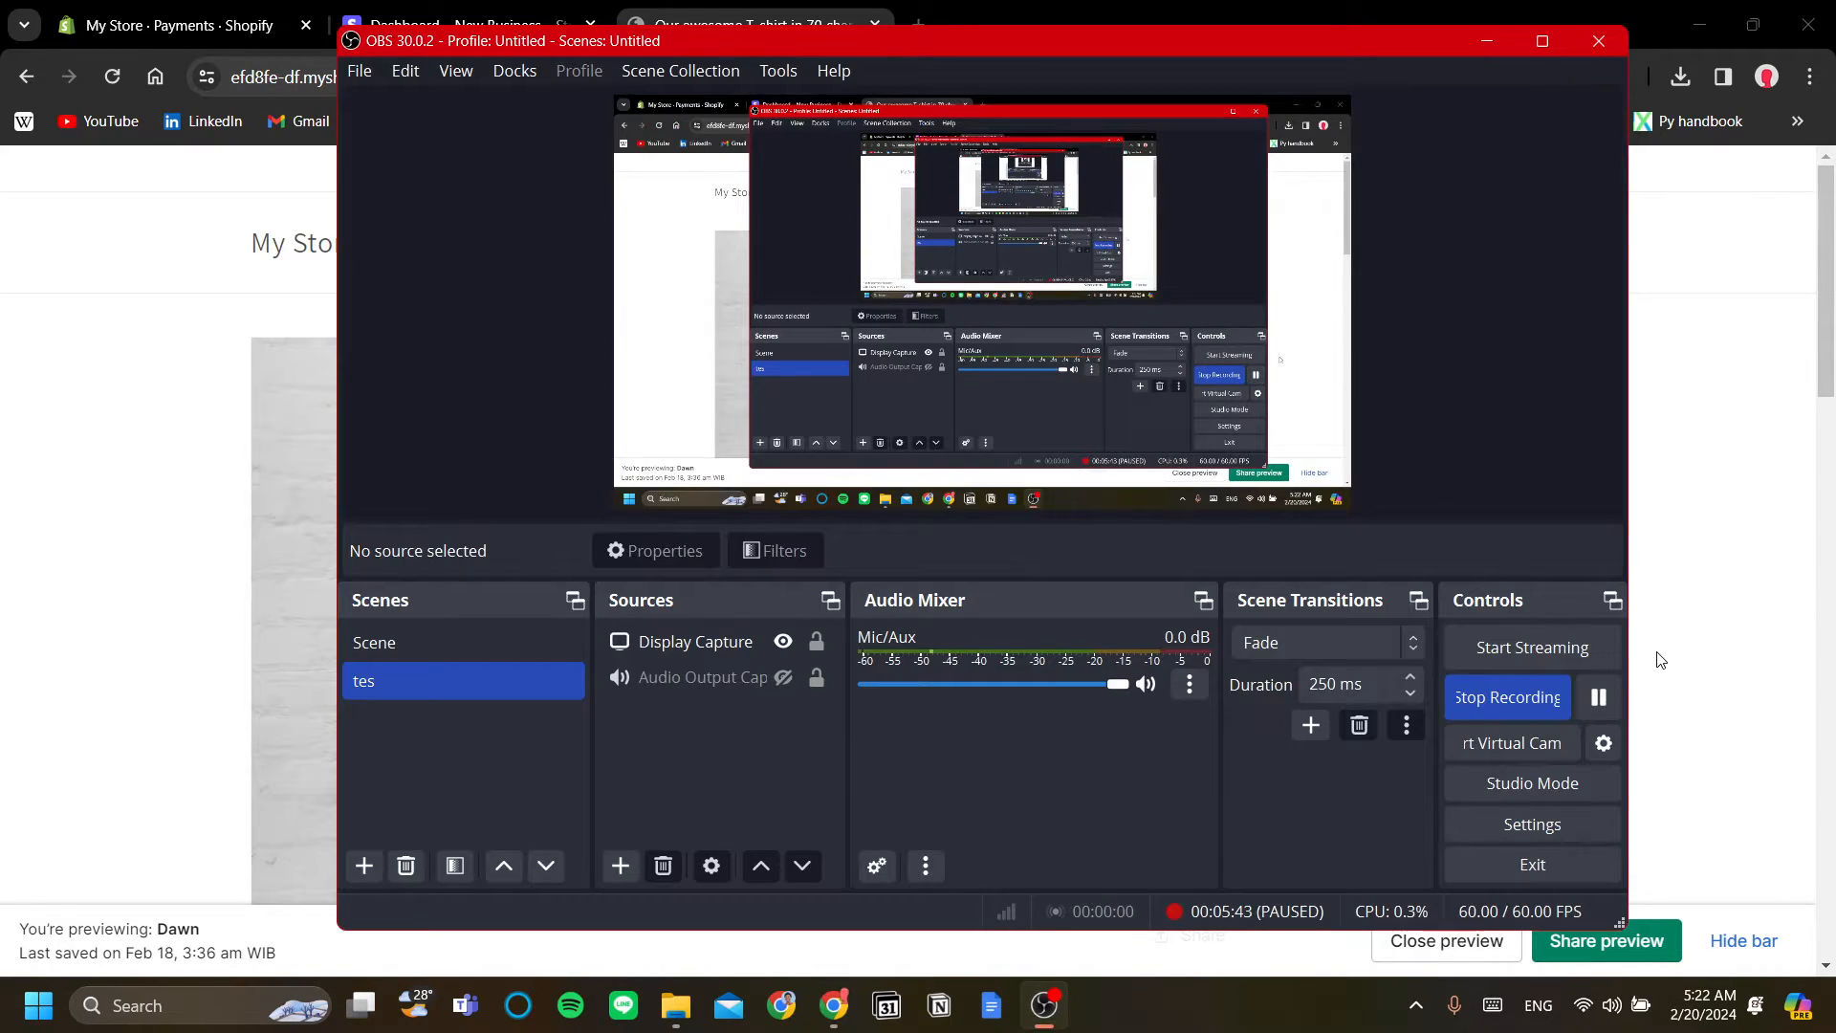
- Switch to the Stripe dashboard and go back from its Explore page to the Home page
left_click(1659, 659)
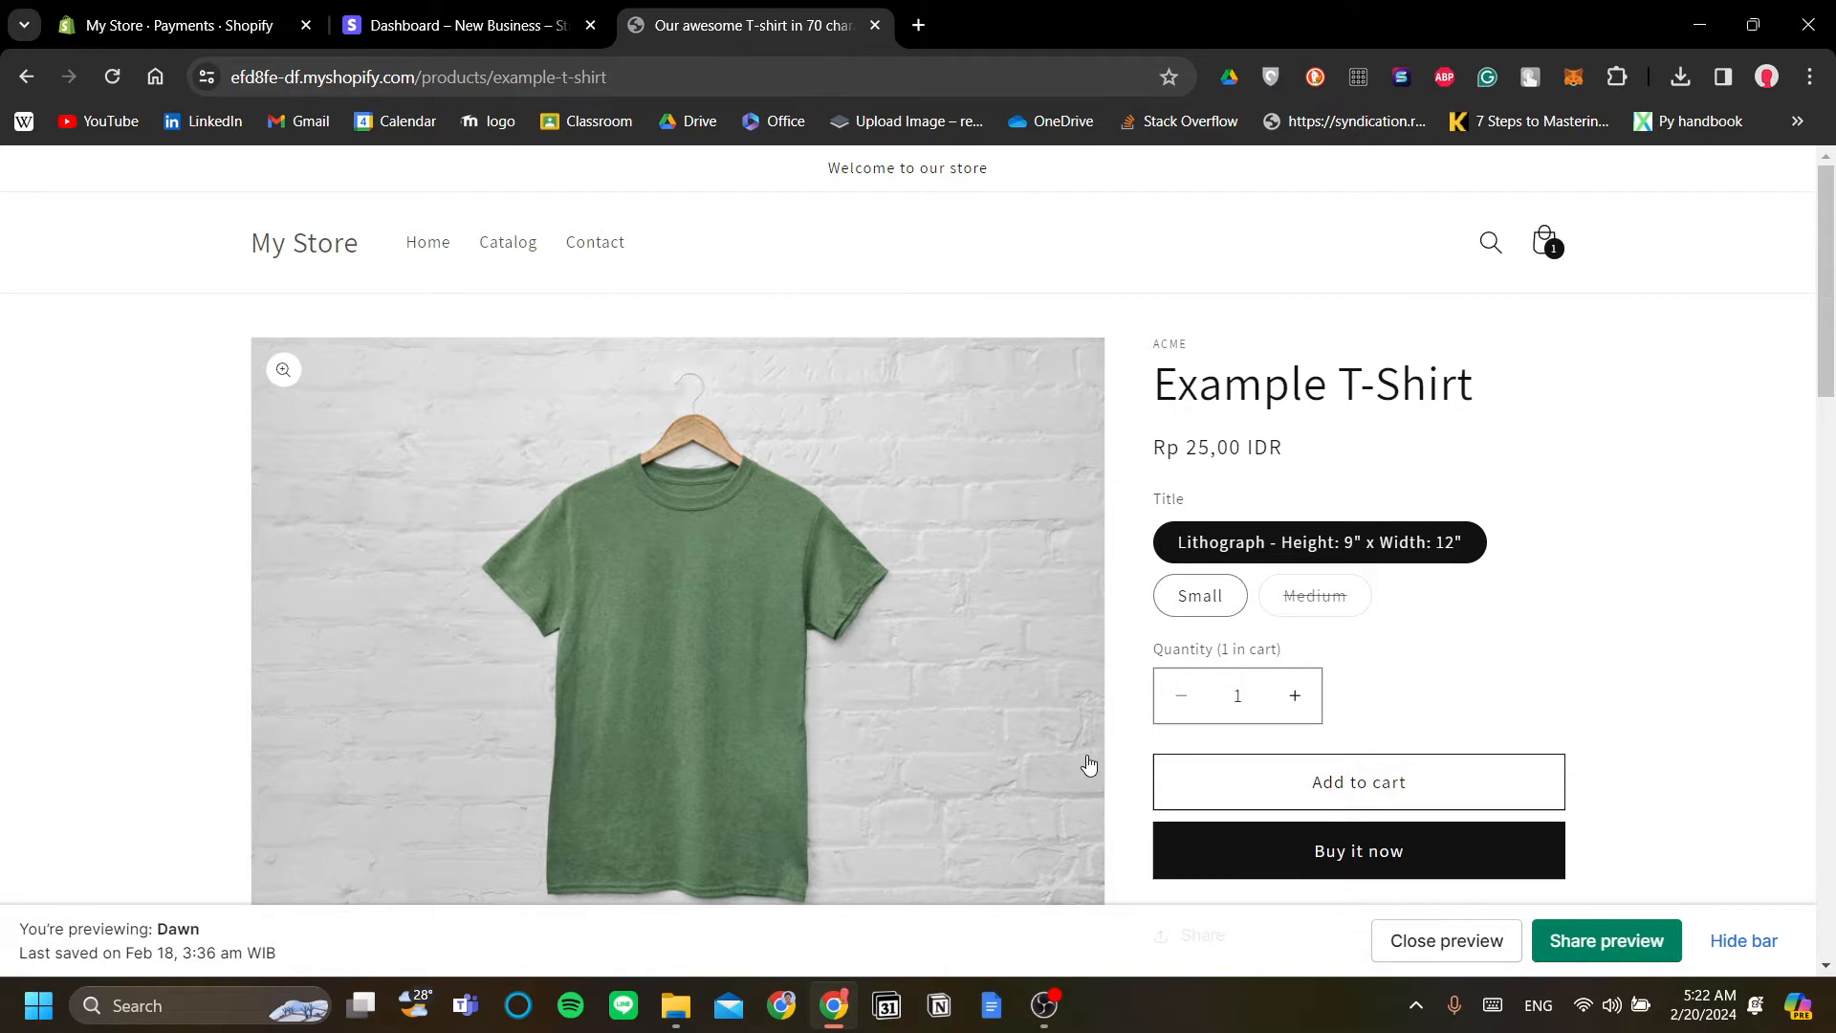
left_click(406, 17)
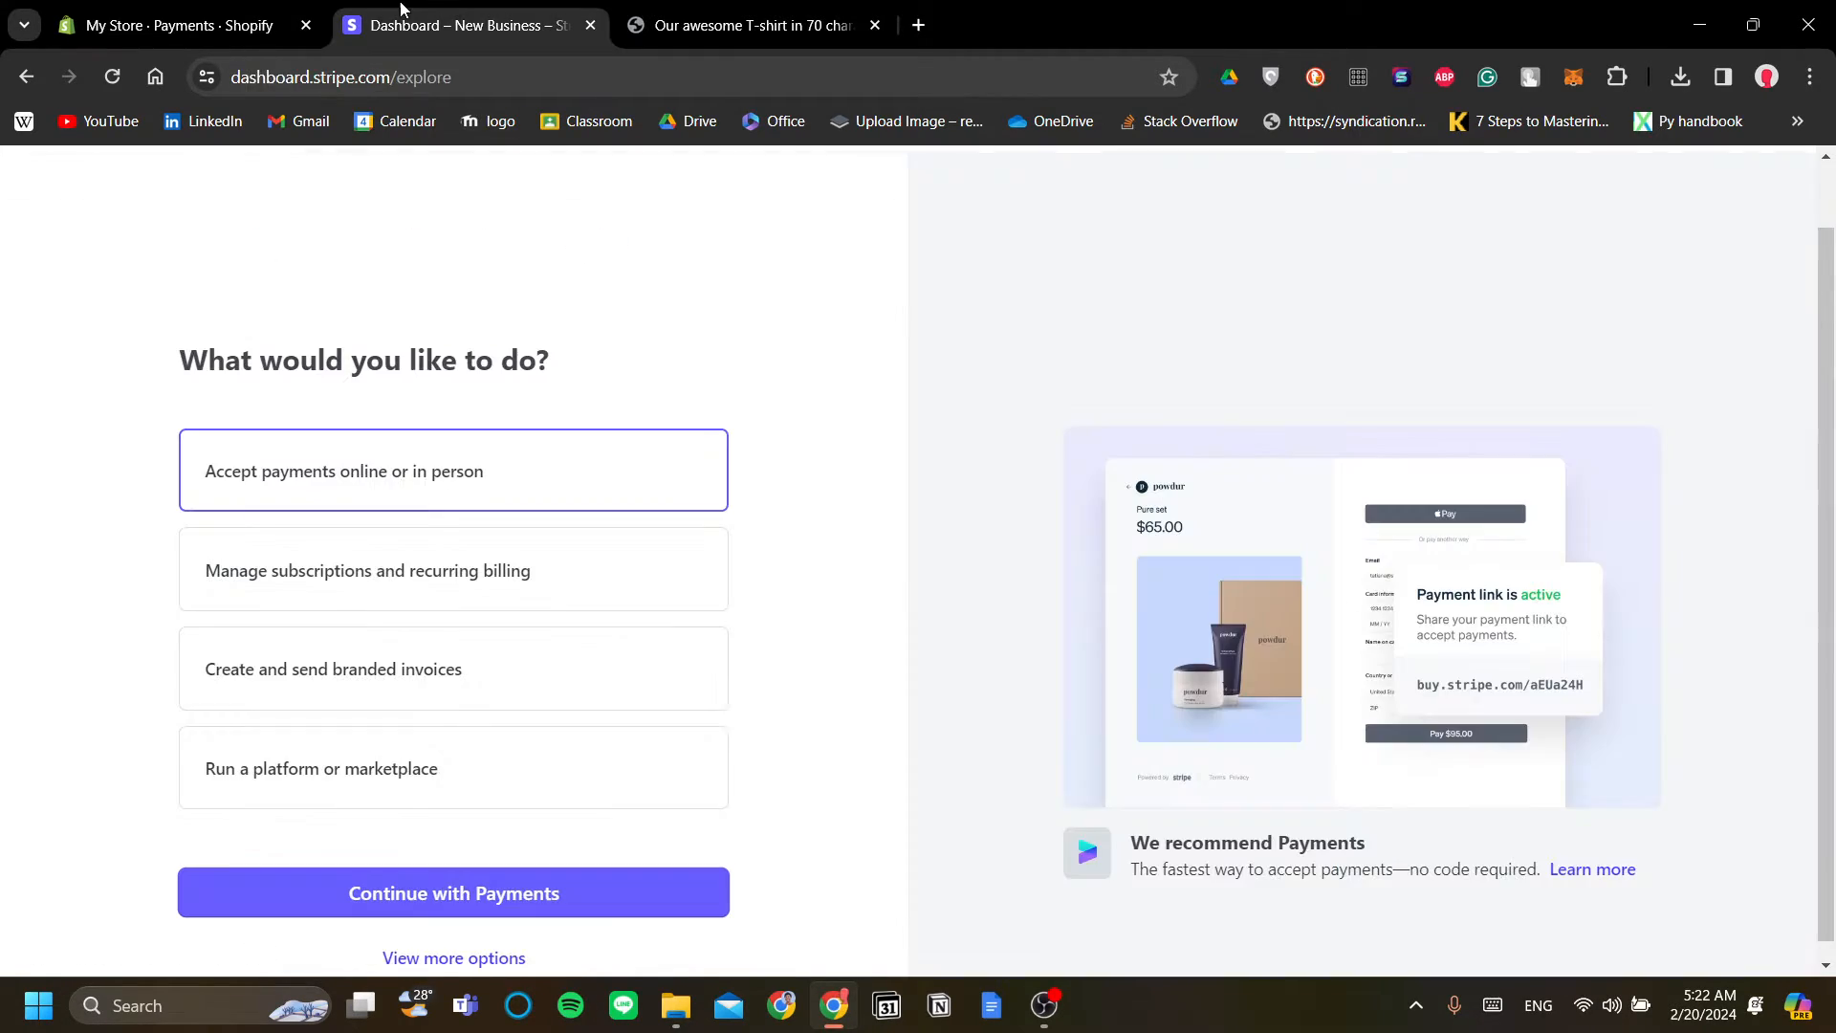
scroll(264, 304, "up", 2)
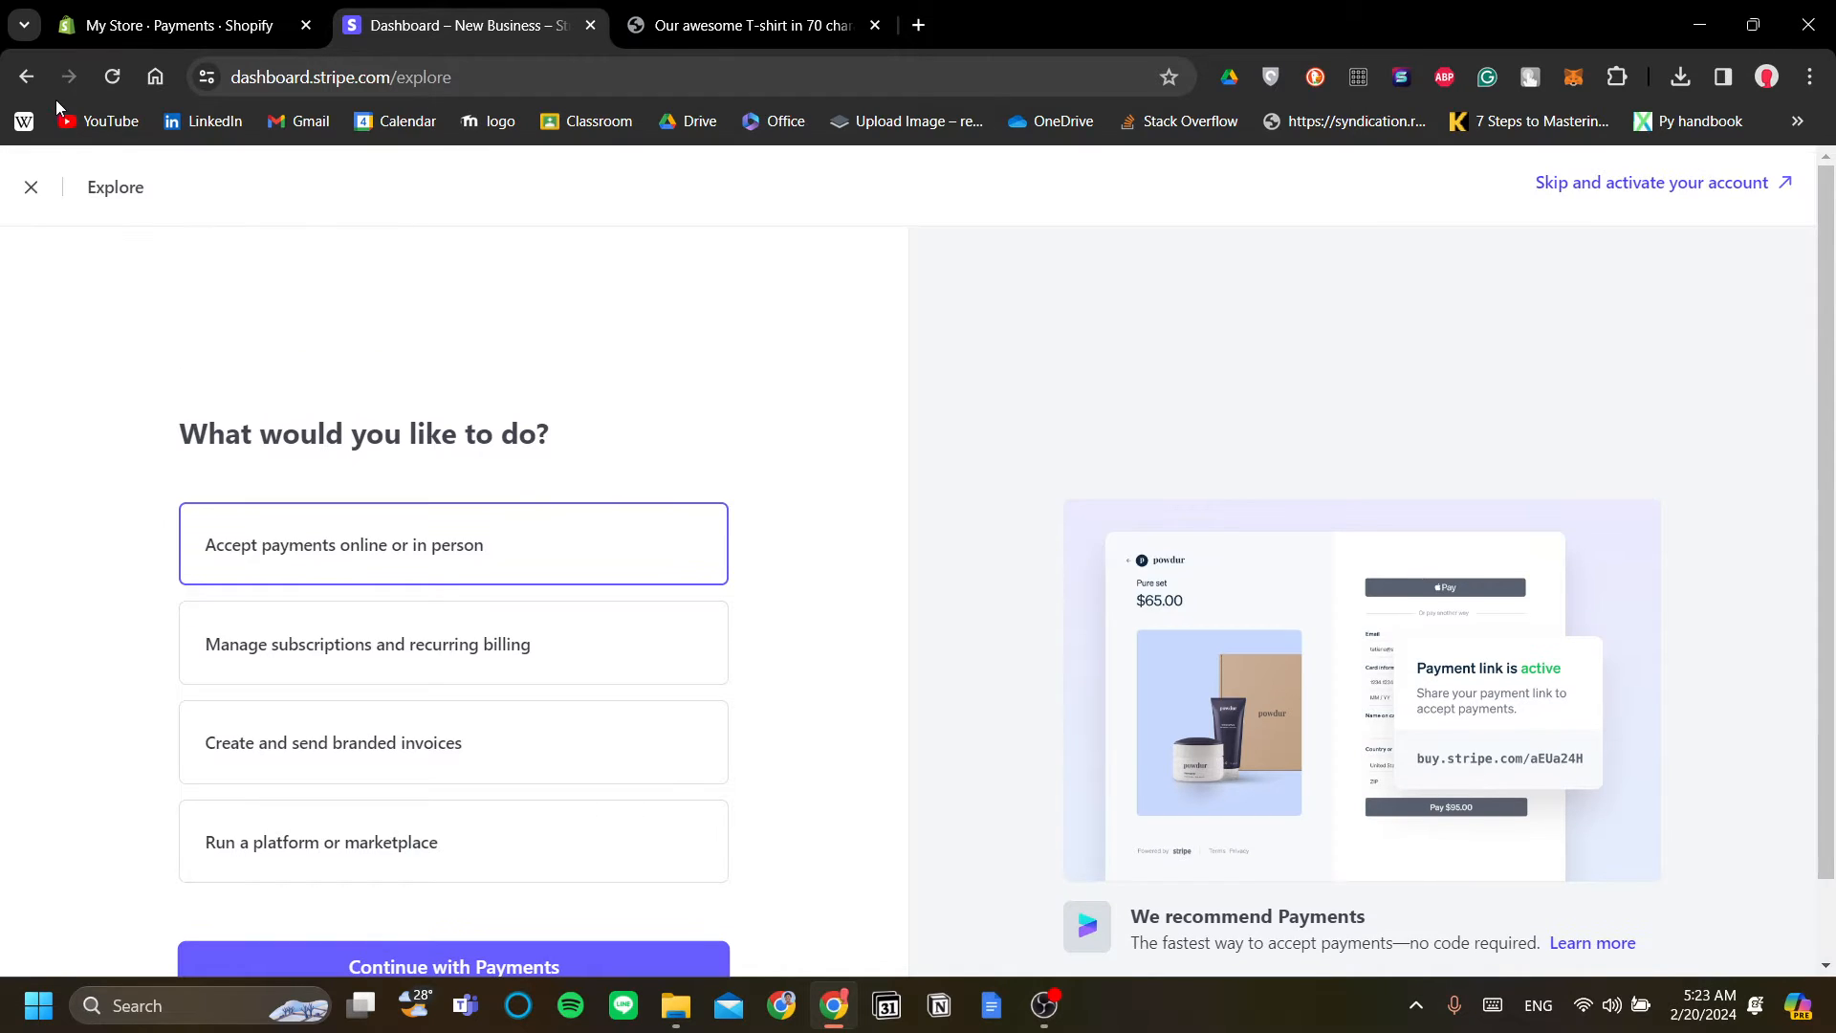
left_click(26, 86)
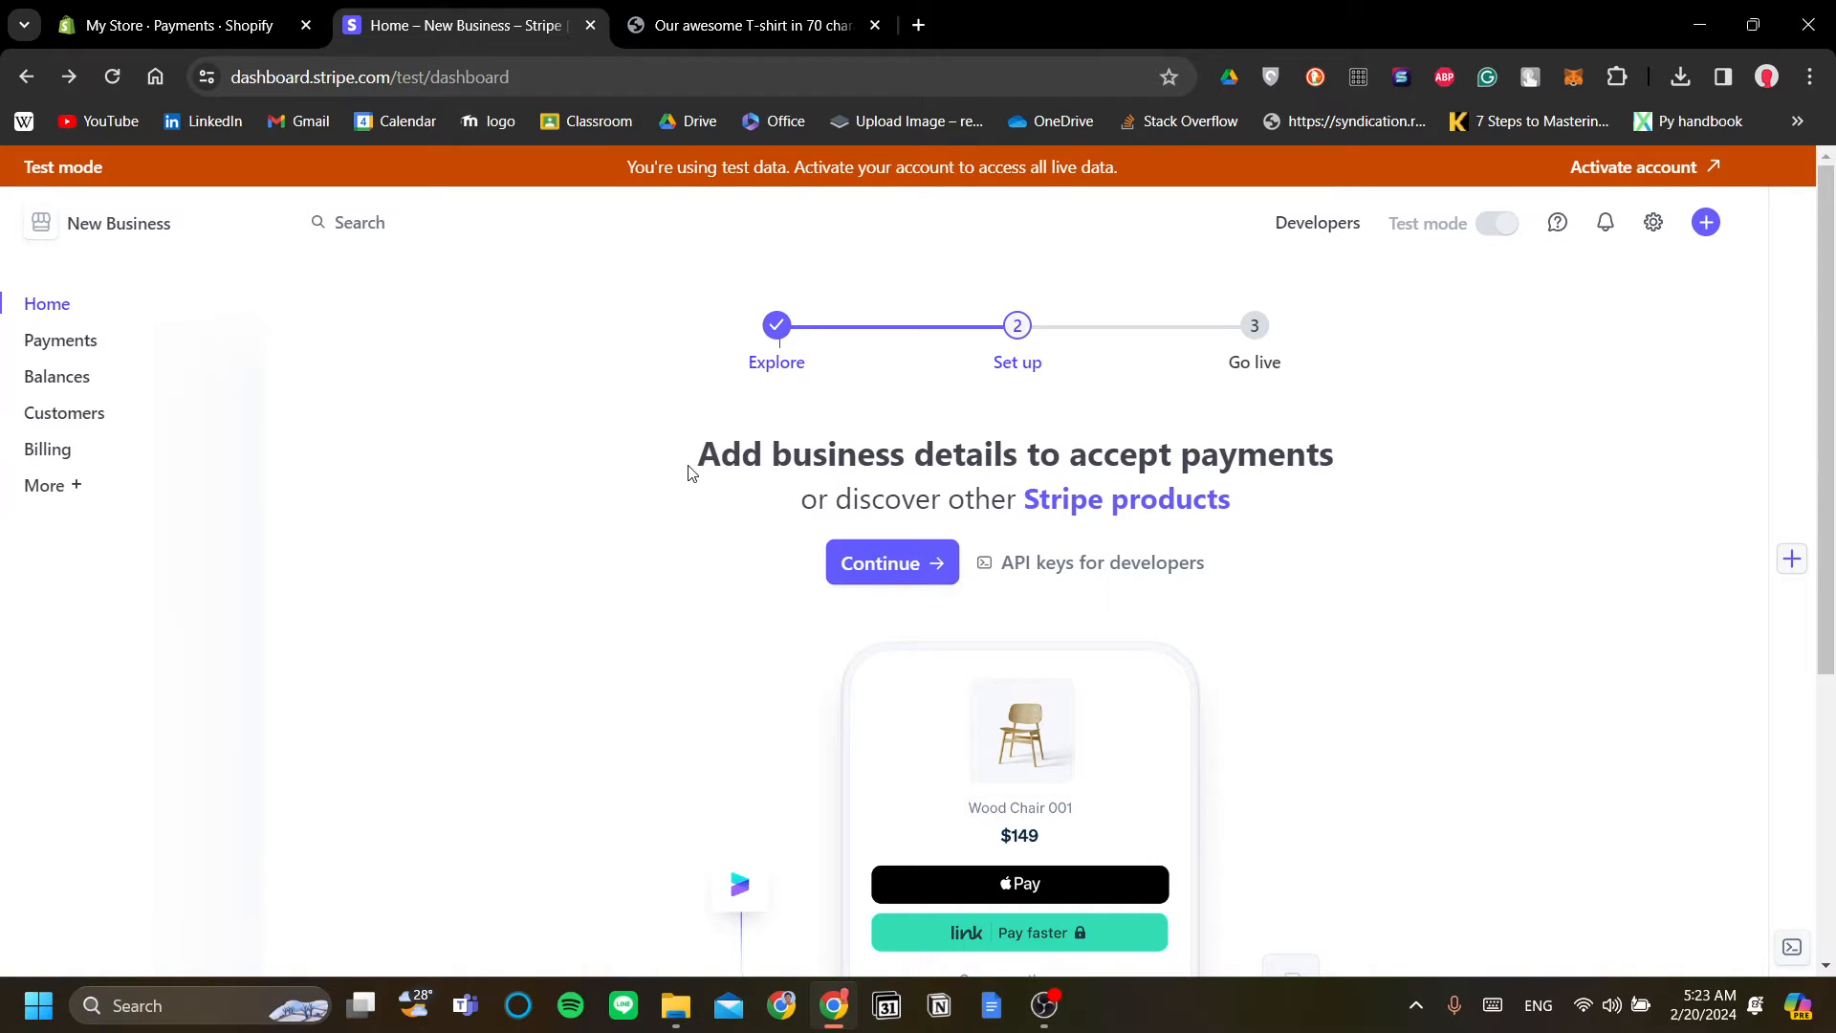
- Continue to Stripe's business details setup, examine the Personal details and Business type pages, and close the activation form
left_click_drag(689, 471, 1375, 513)
left_click(1377, 517)
scroll(1258, 622, "down", 1)
left_click(889, 440)
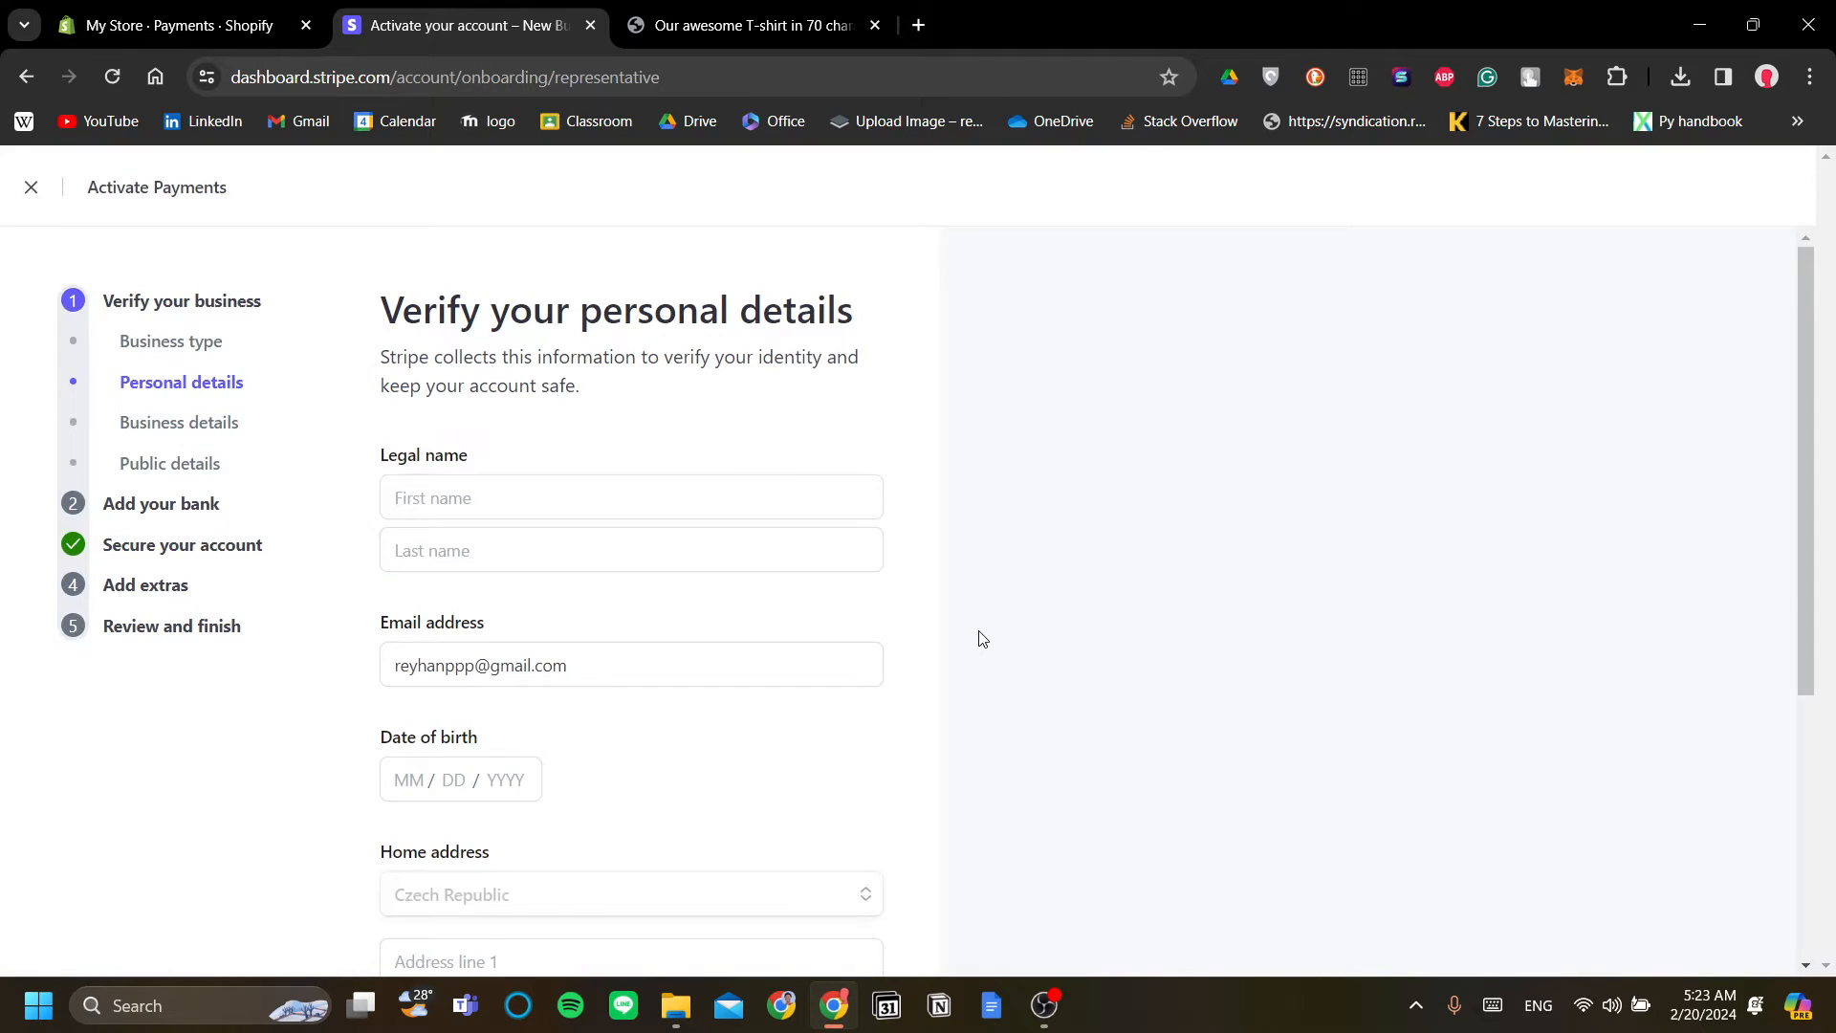
scroll(727, 591, "down", 5)
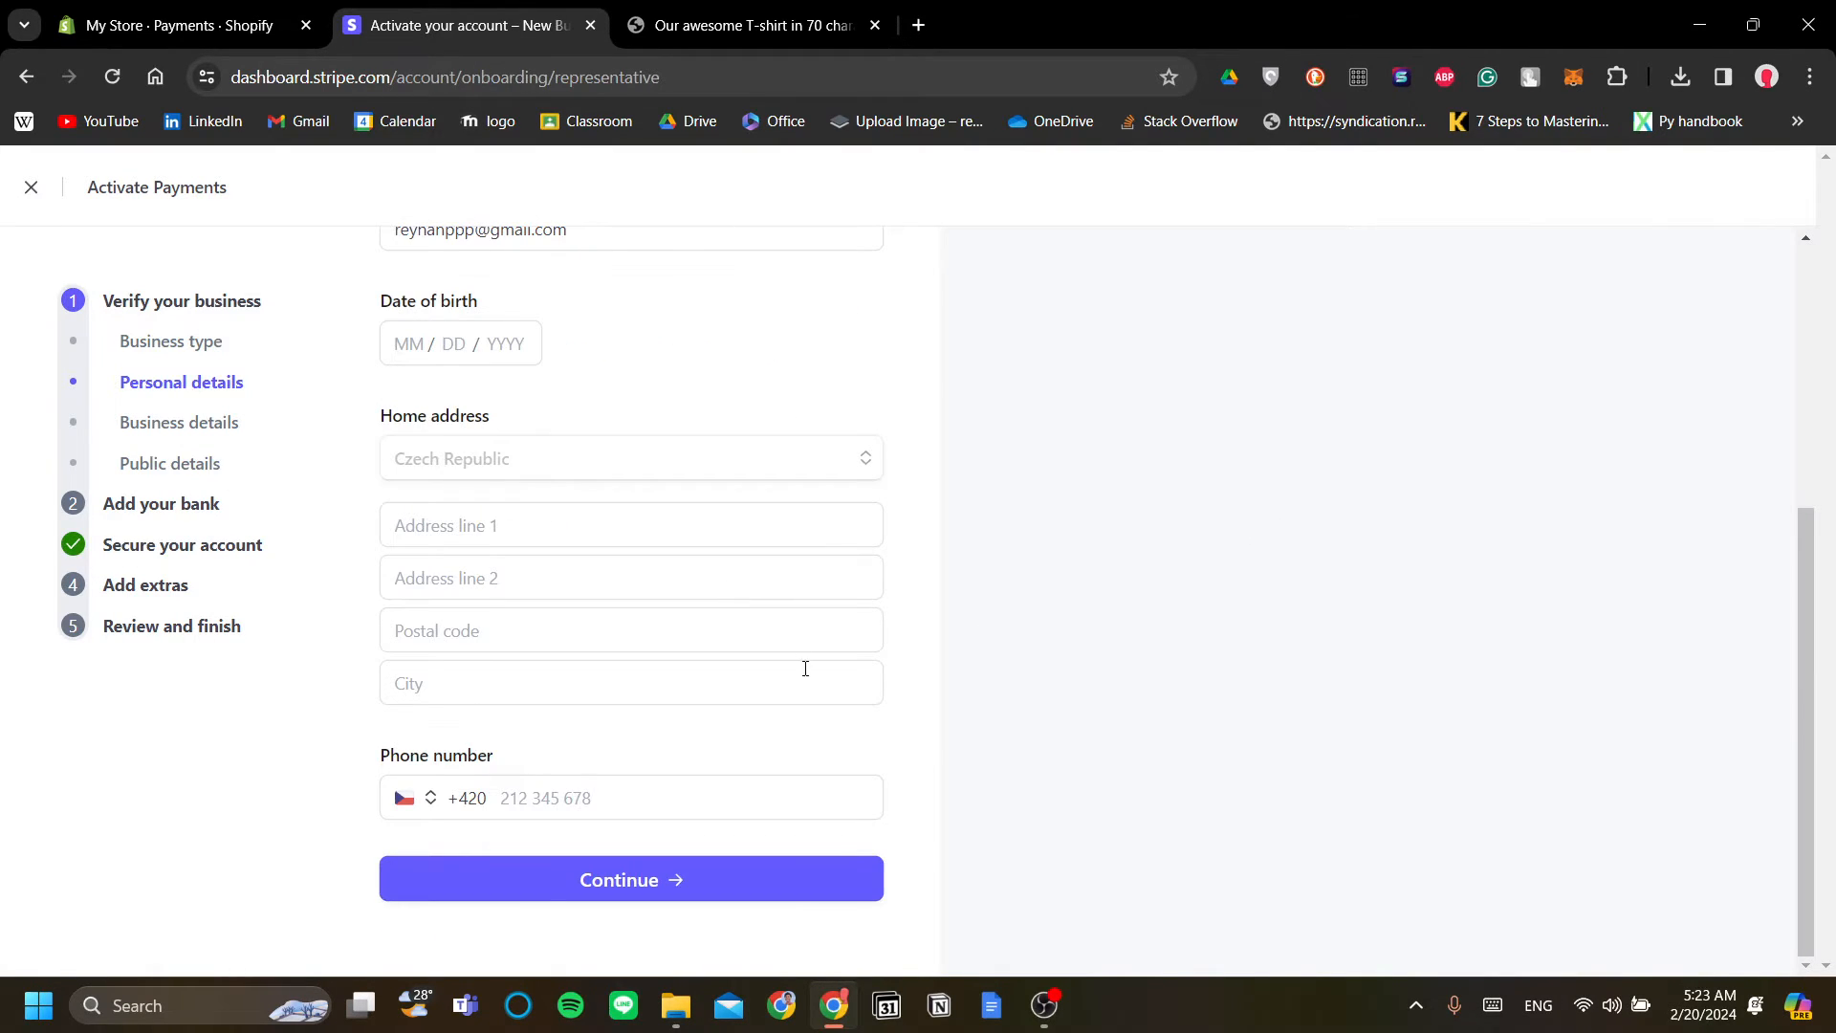
left_click(172, 344)
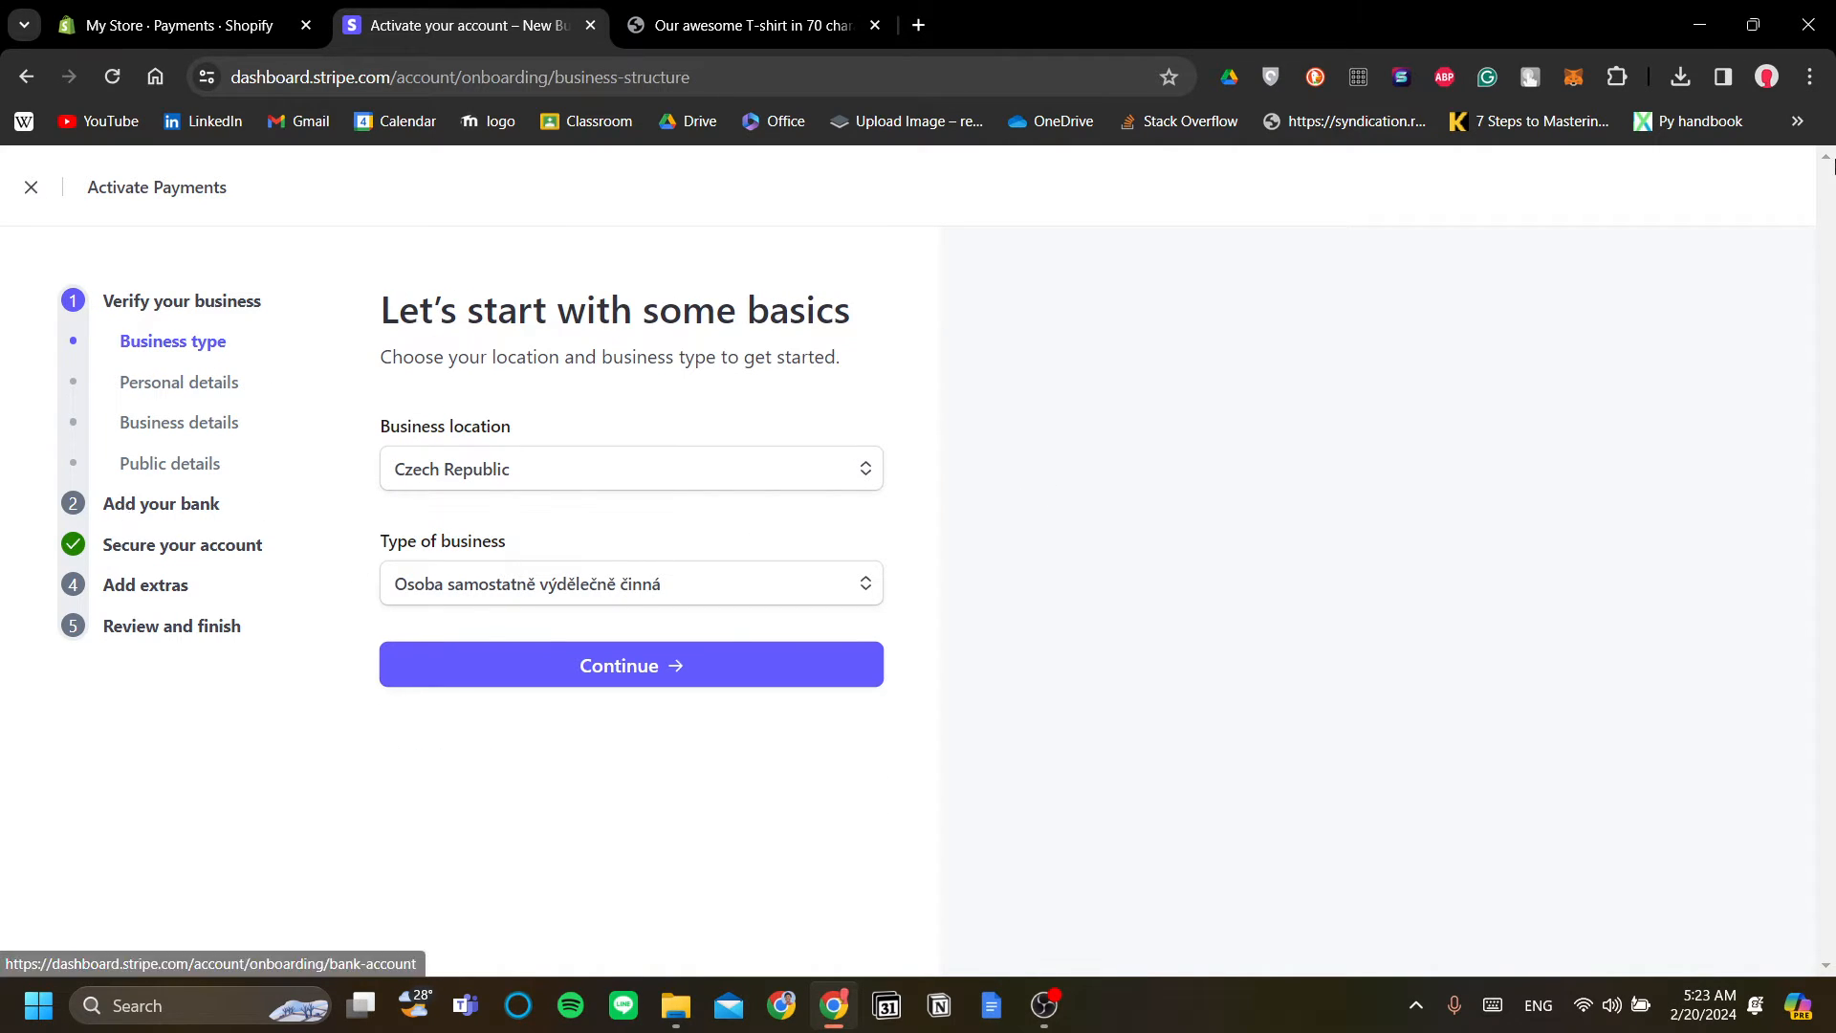
left_click(30, 187)
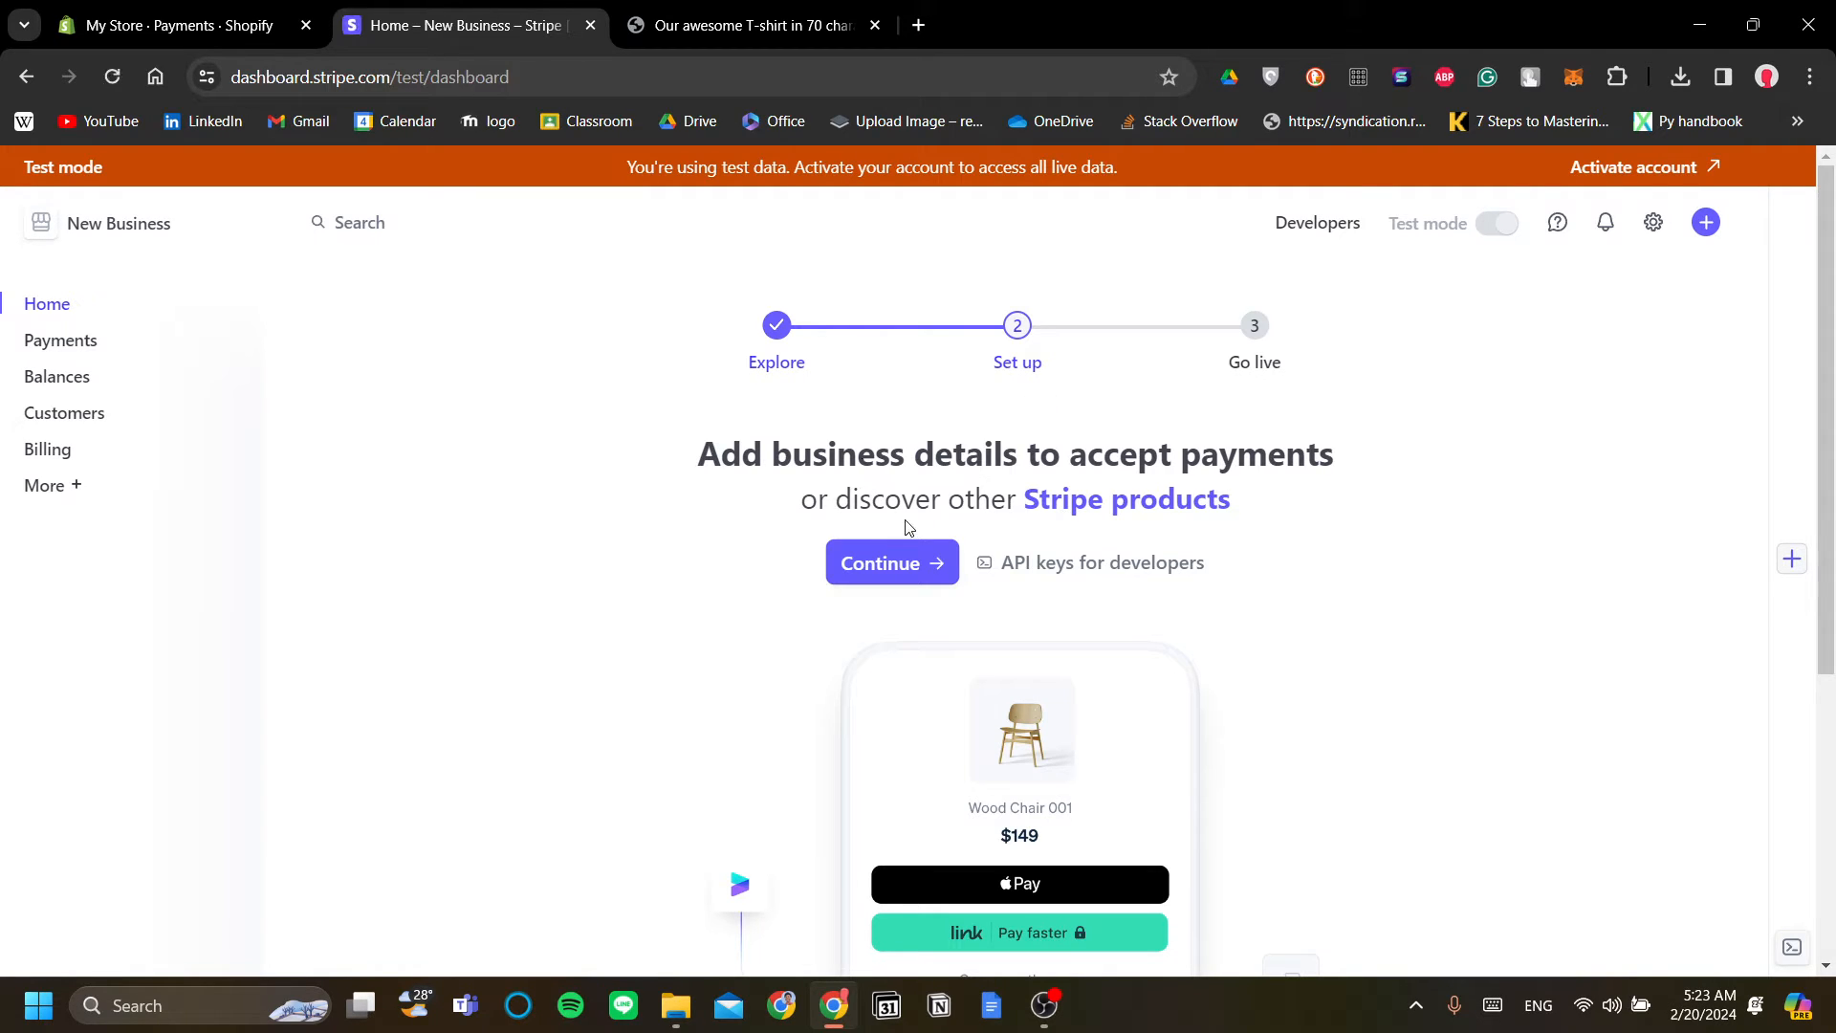
- Open Stripe's Explore stage and compare the product recommendations for accepting payments, recurring billing, branded invoices, and running a platform or marketplace
scroll(907, 528, "down", 5)
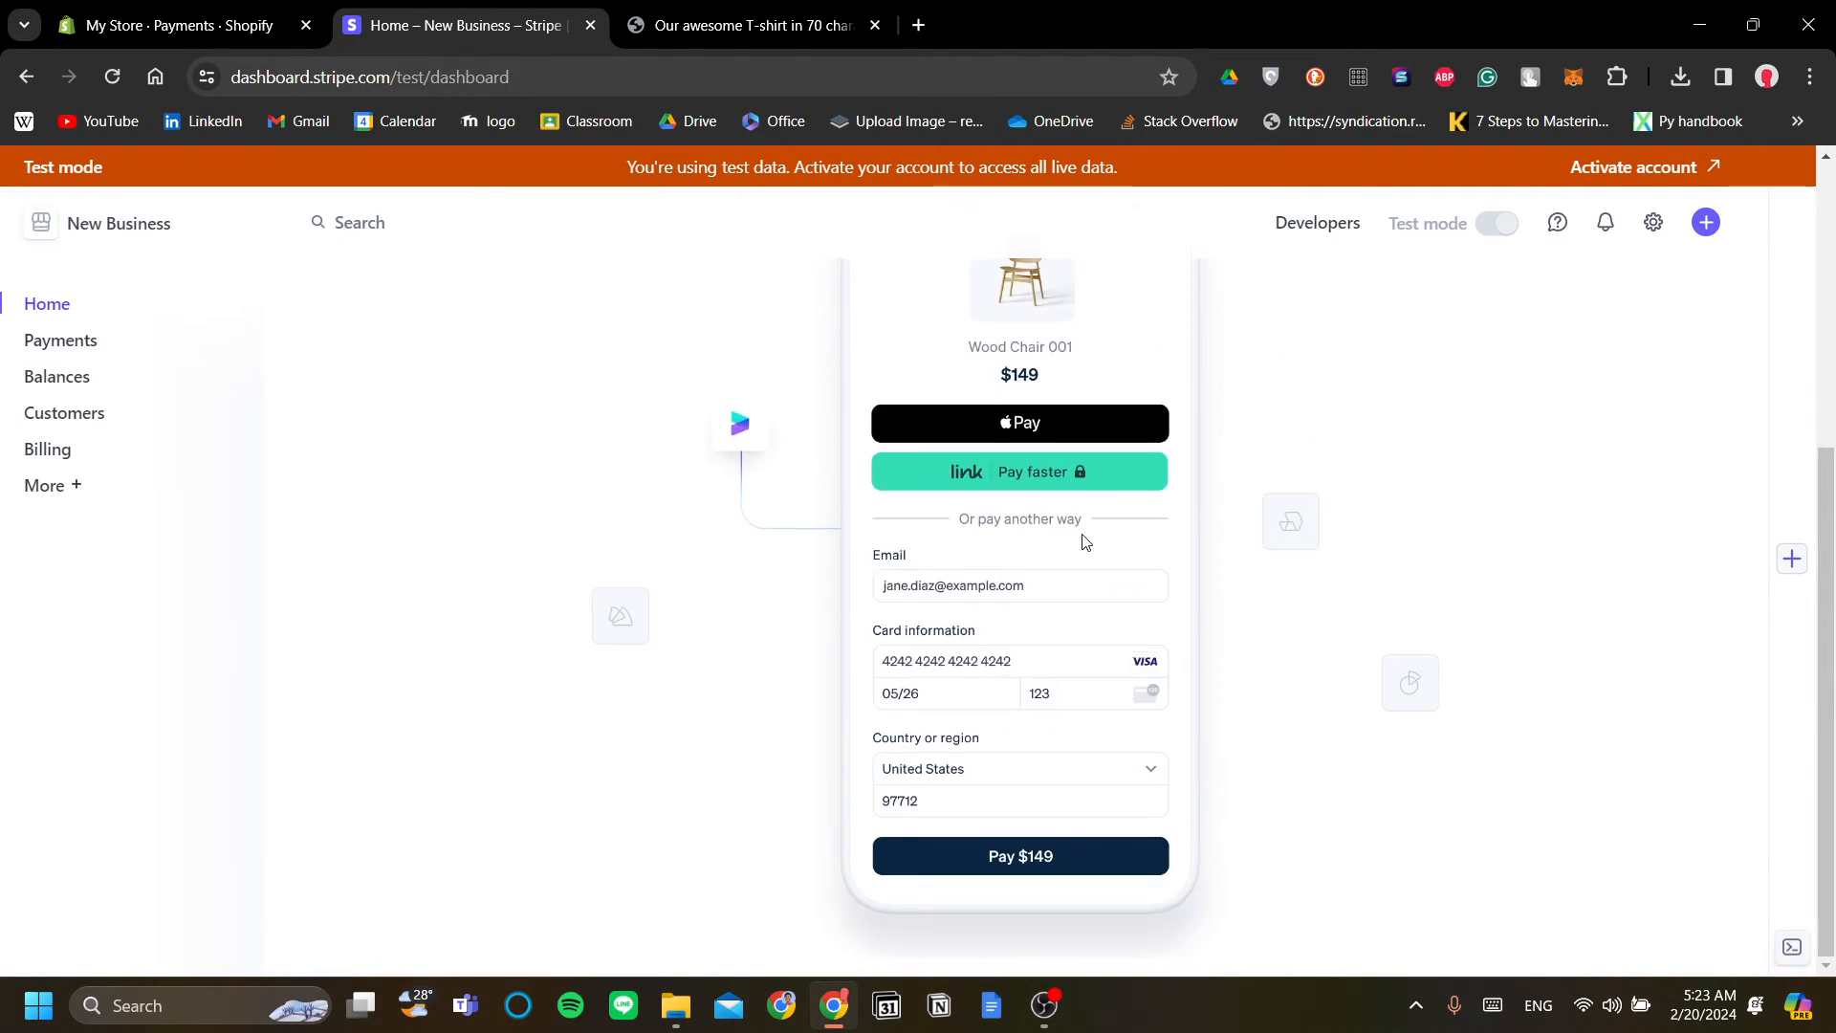
scroll(1082, 543, "up", 5)
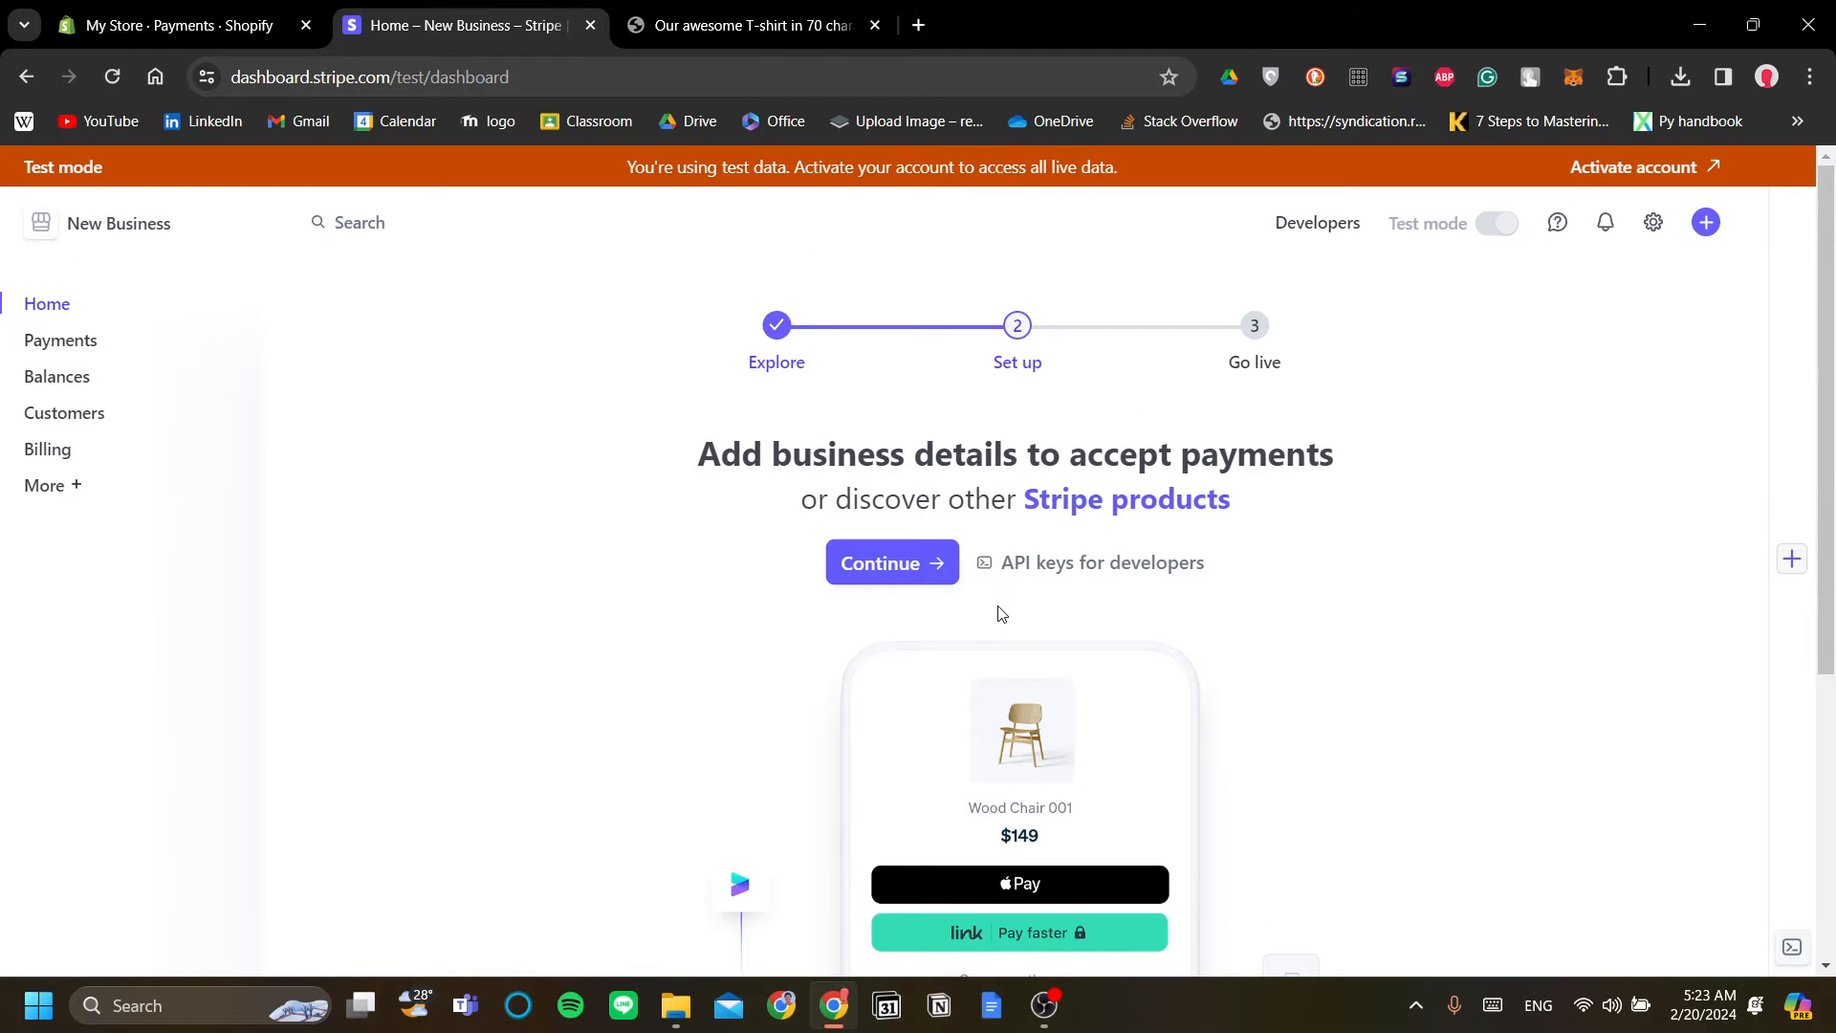
left_click(786, 336)
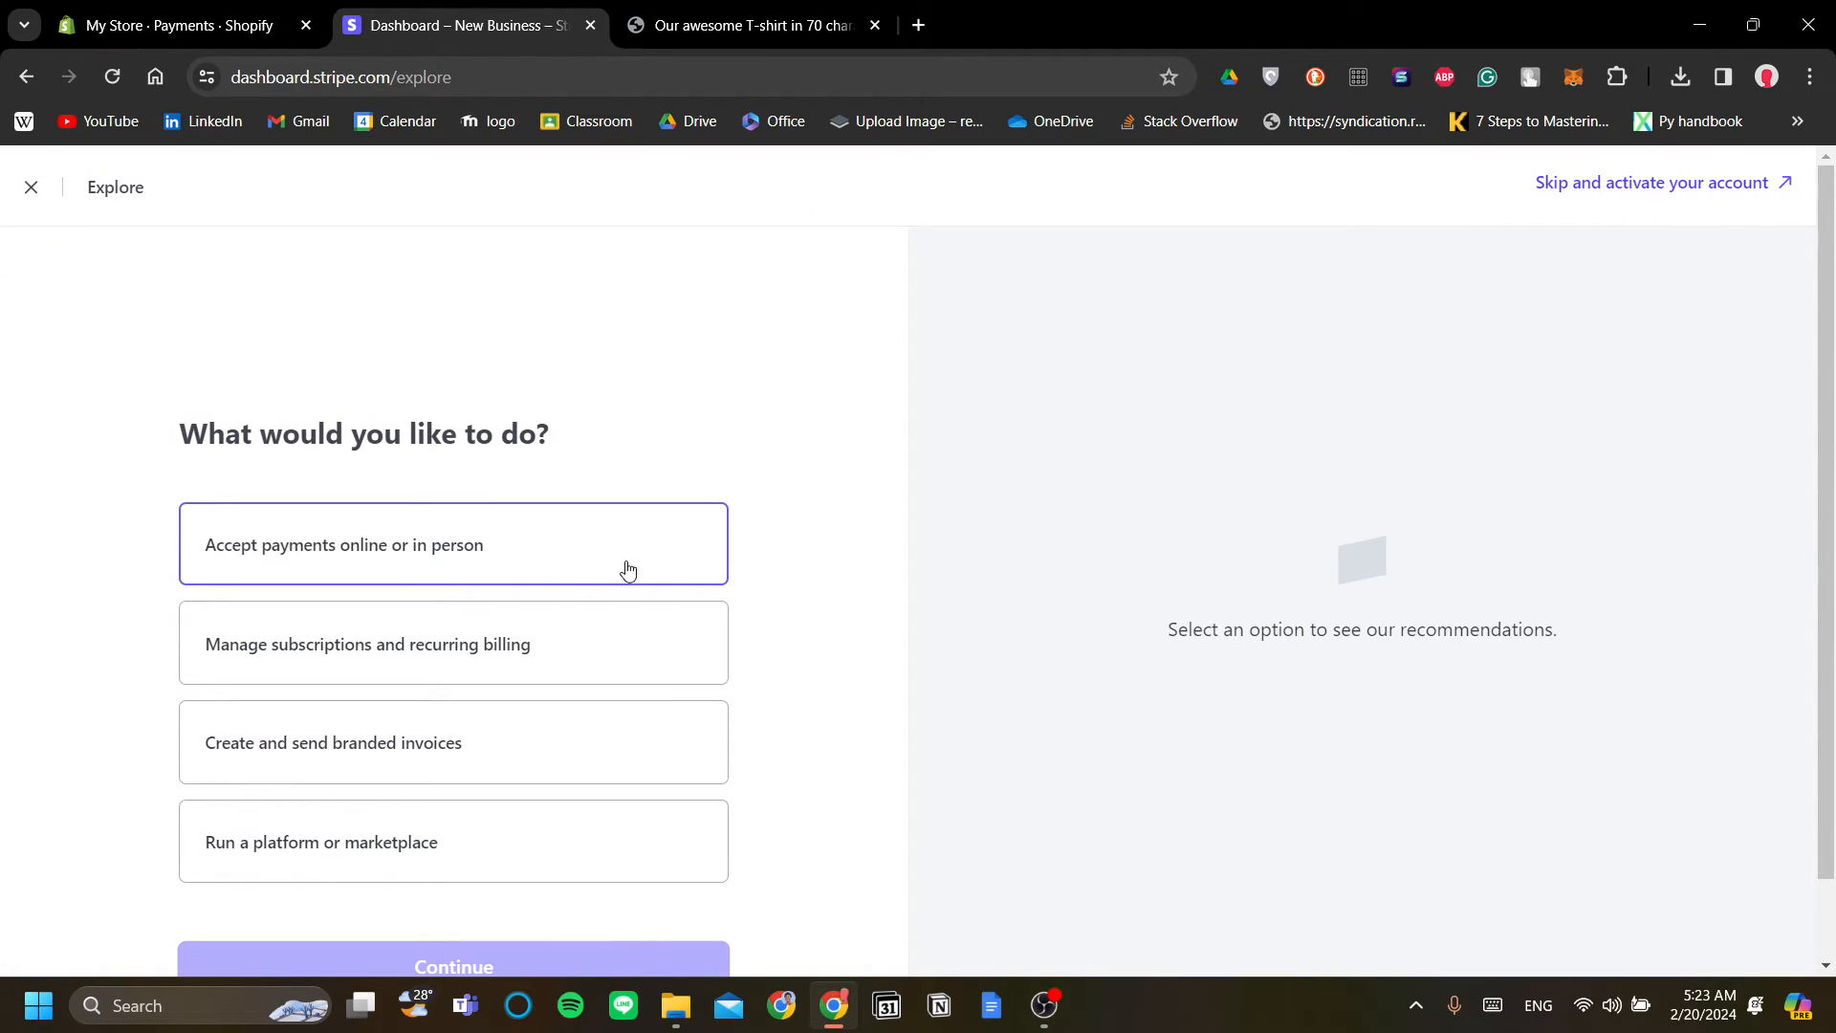
scroll(684, 591, "down", 1)
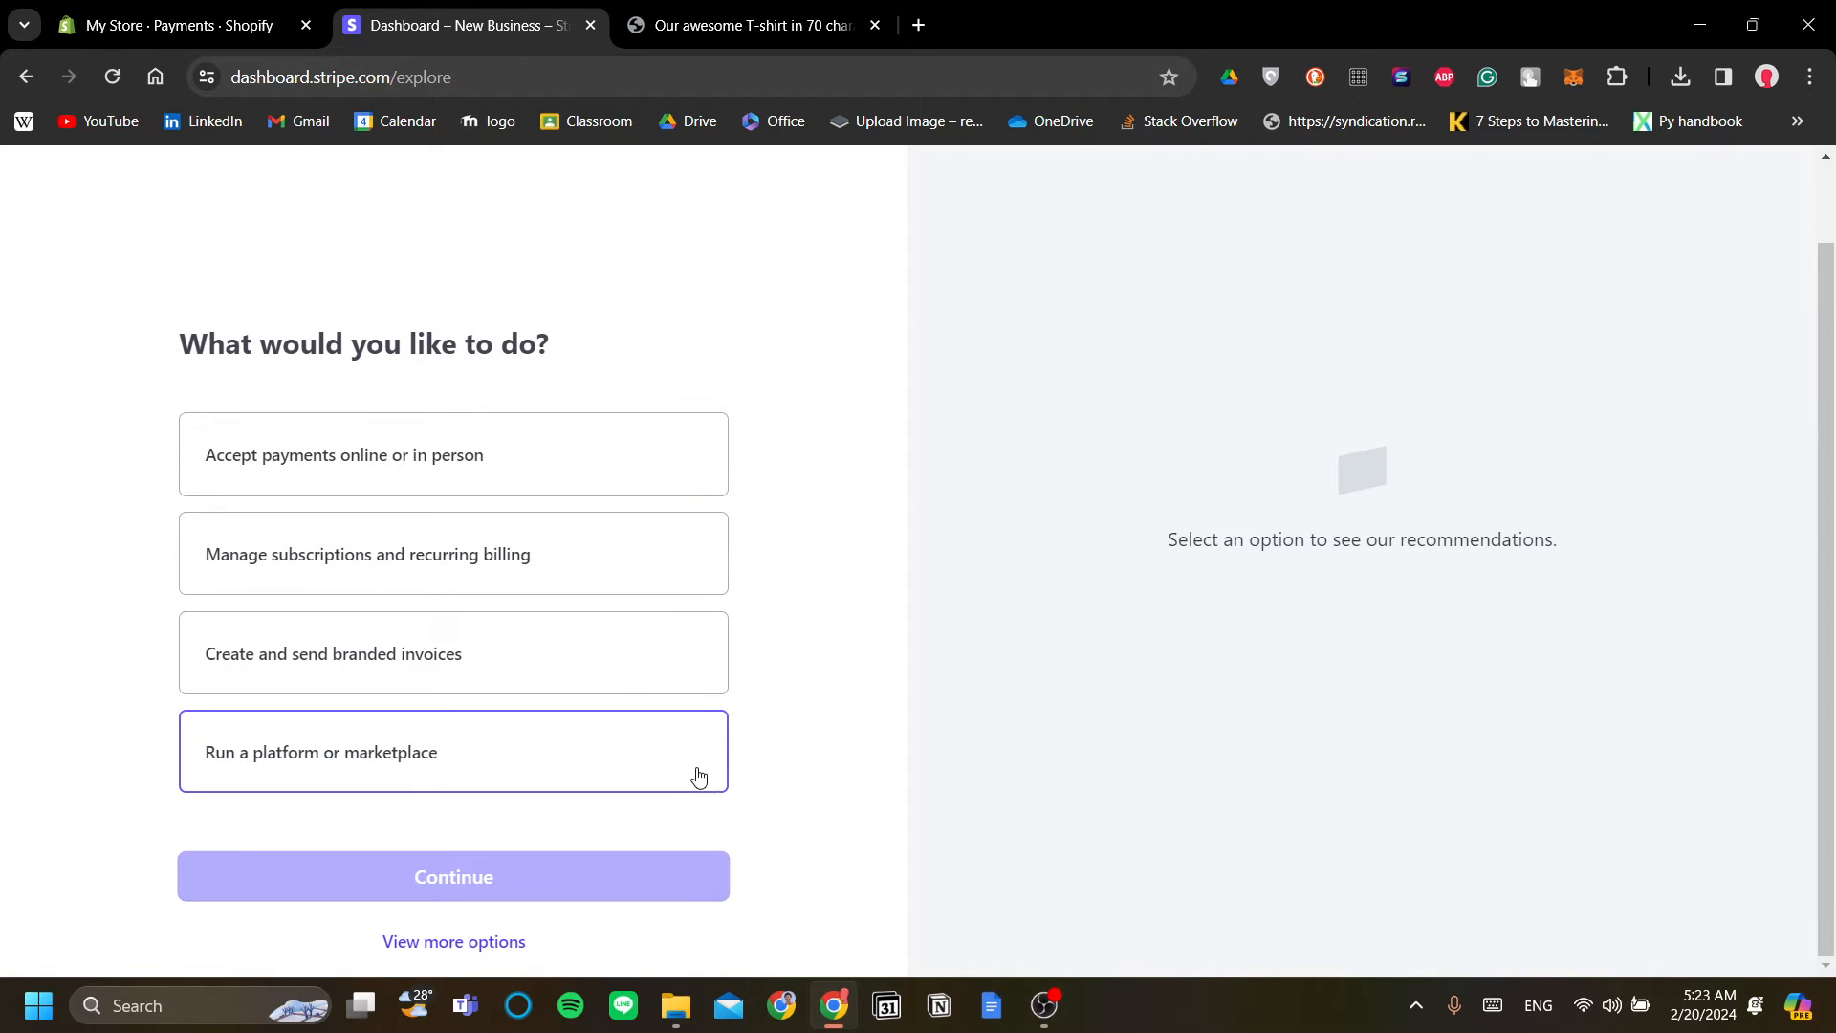
left_click(389, 480)
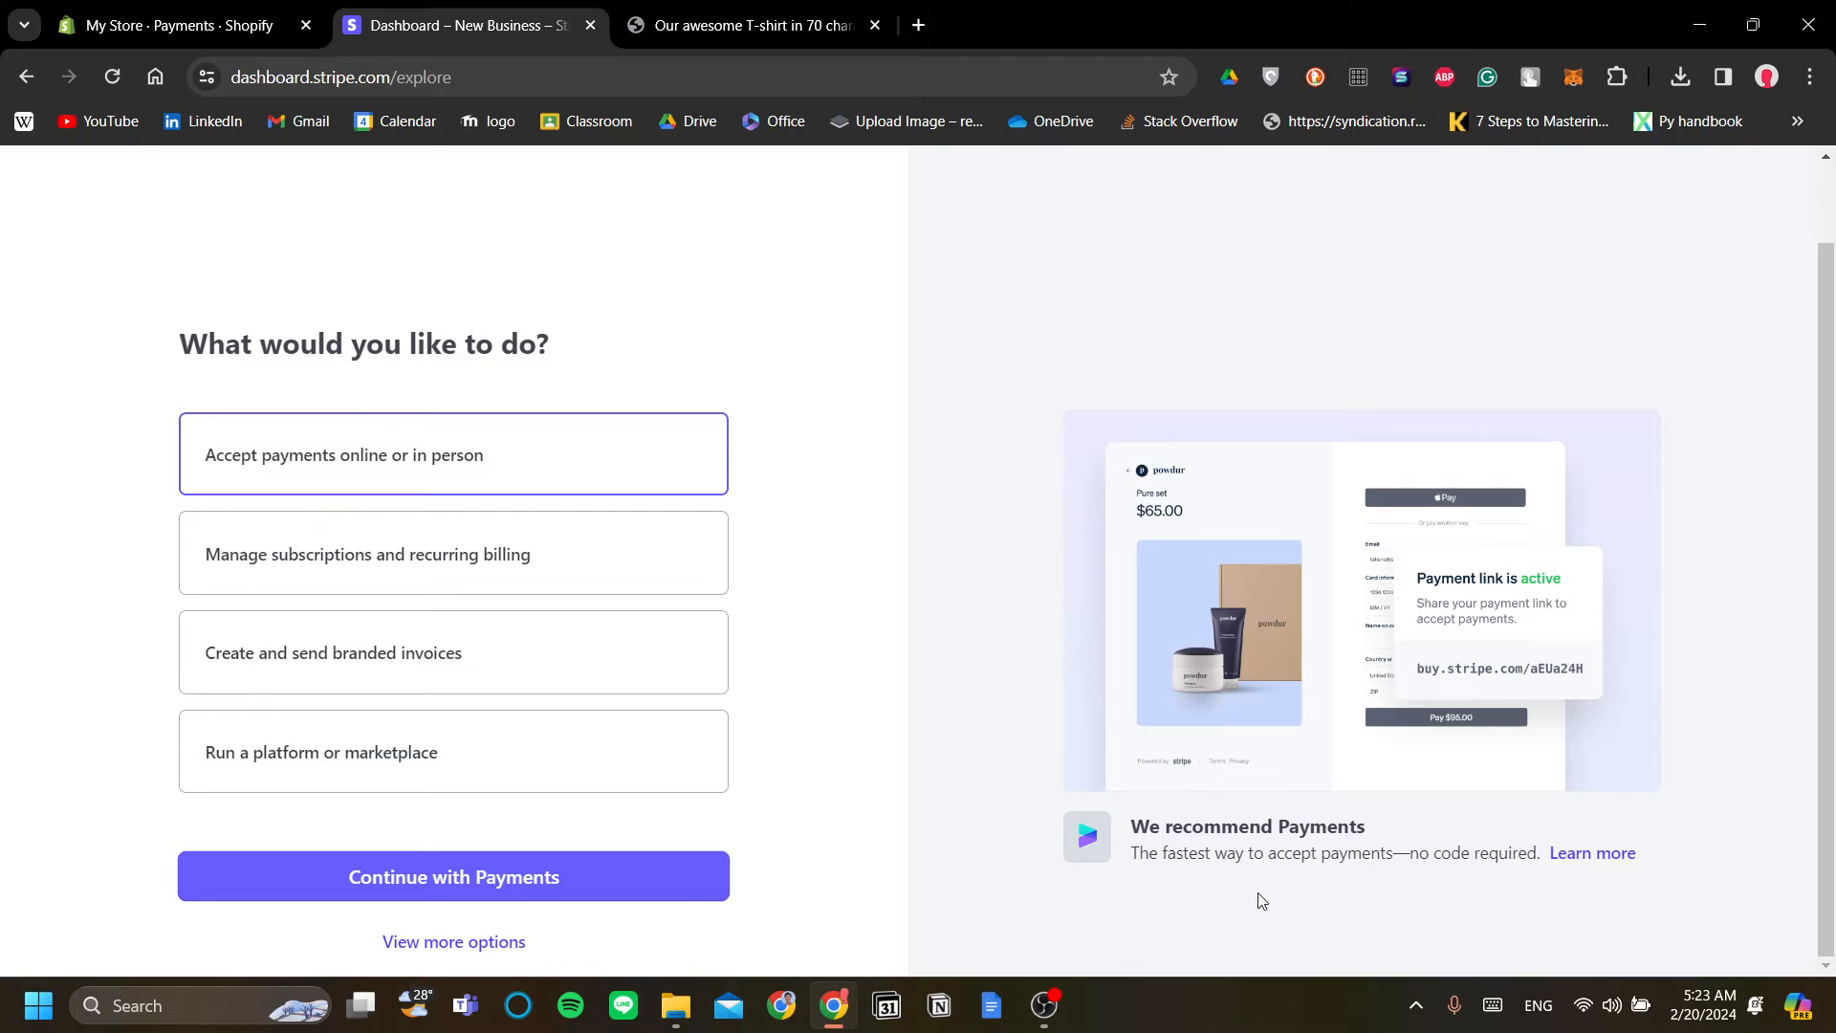
left_click(421, 601)
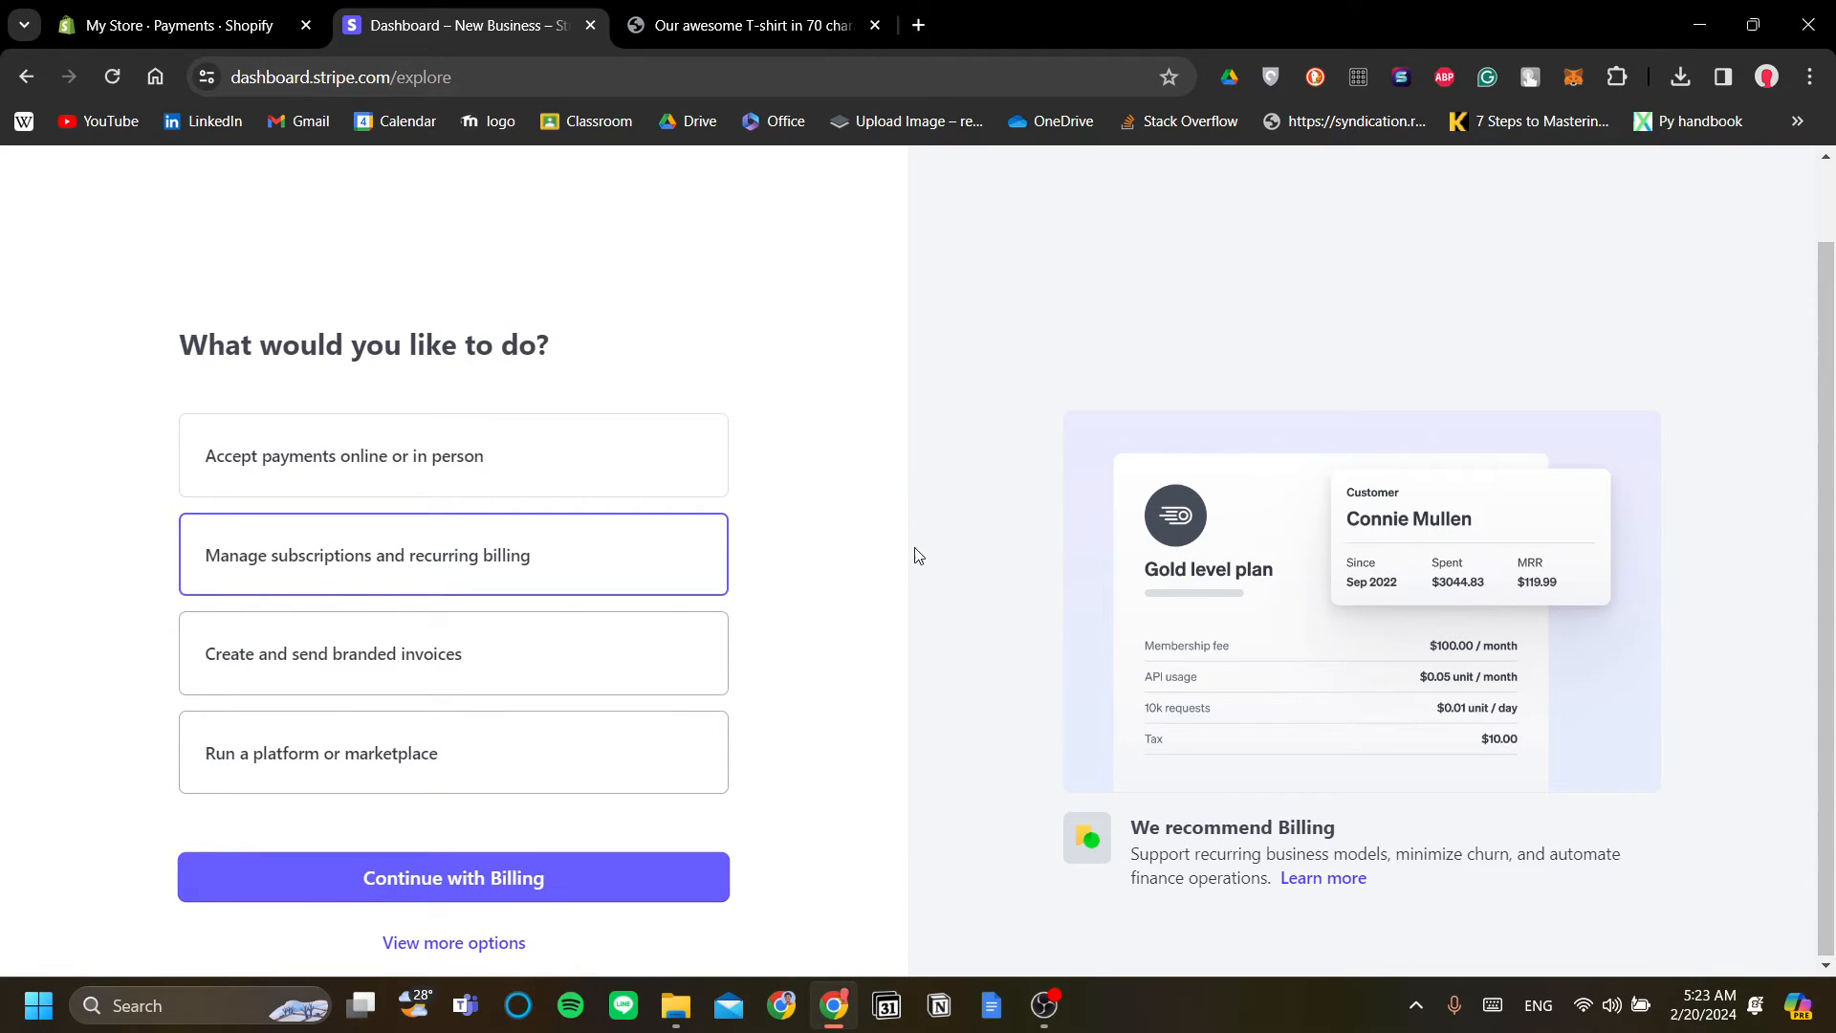
left_click(640, 635)
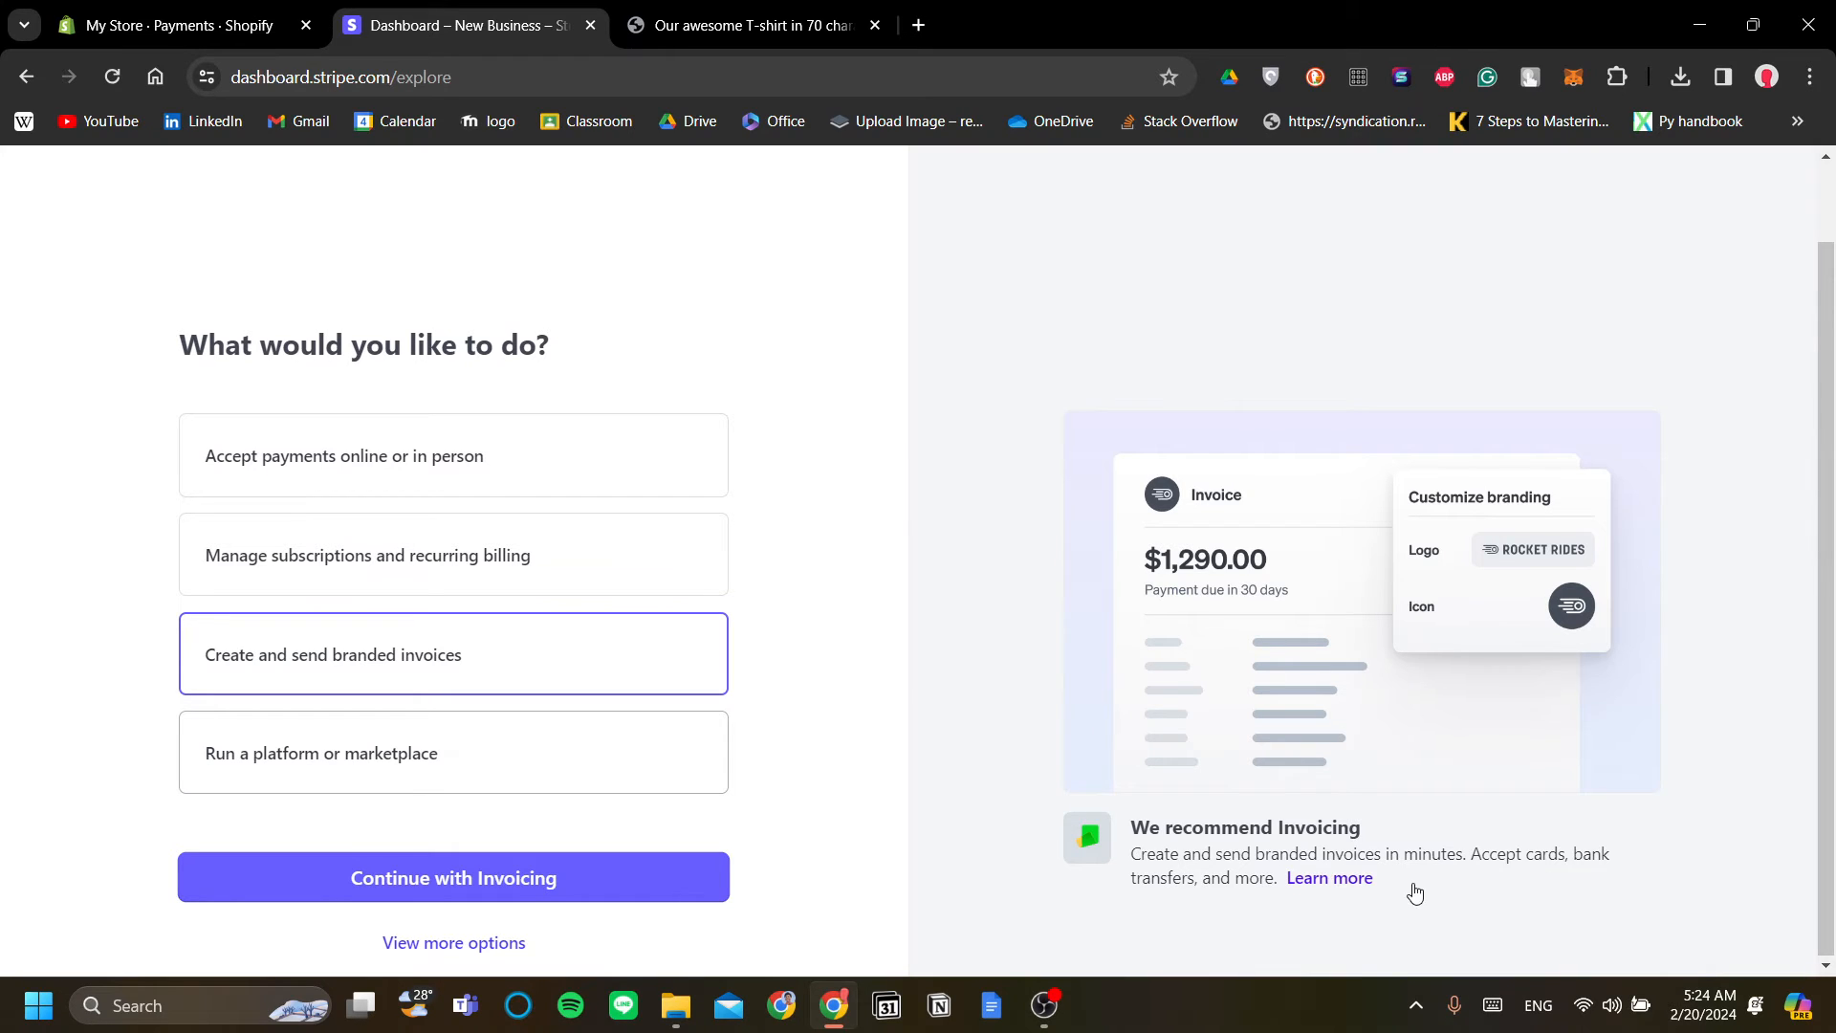
left_click(660, 773)
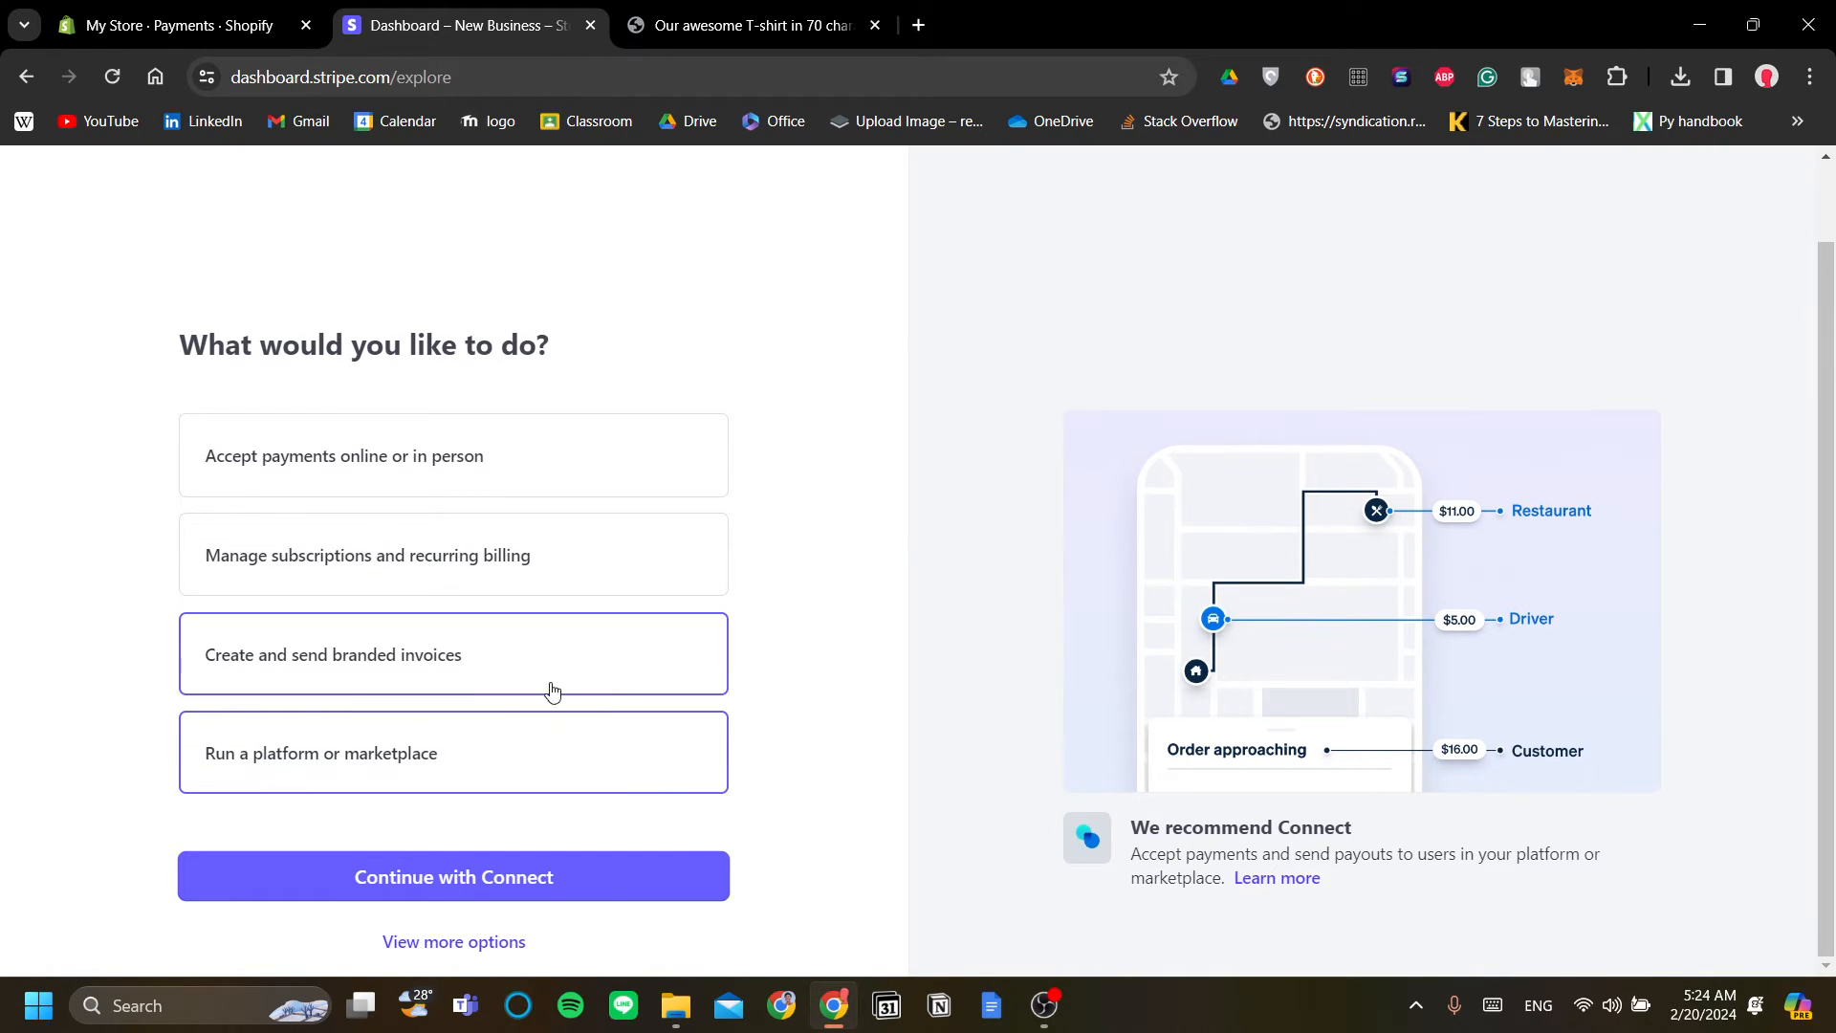
- Continue with Connect, examine its personal details form down to the phone number, and close the activation form
left_click(567, 887)
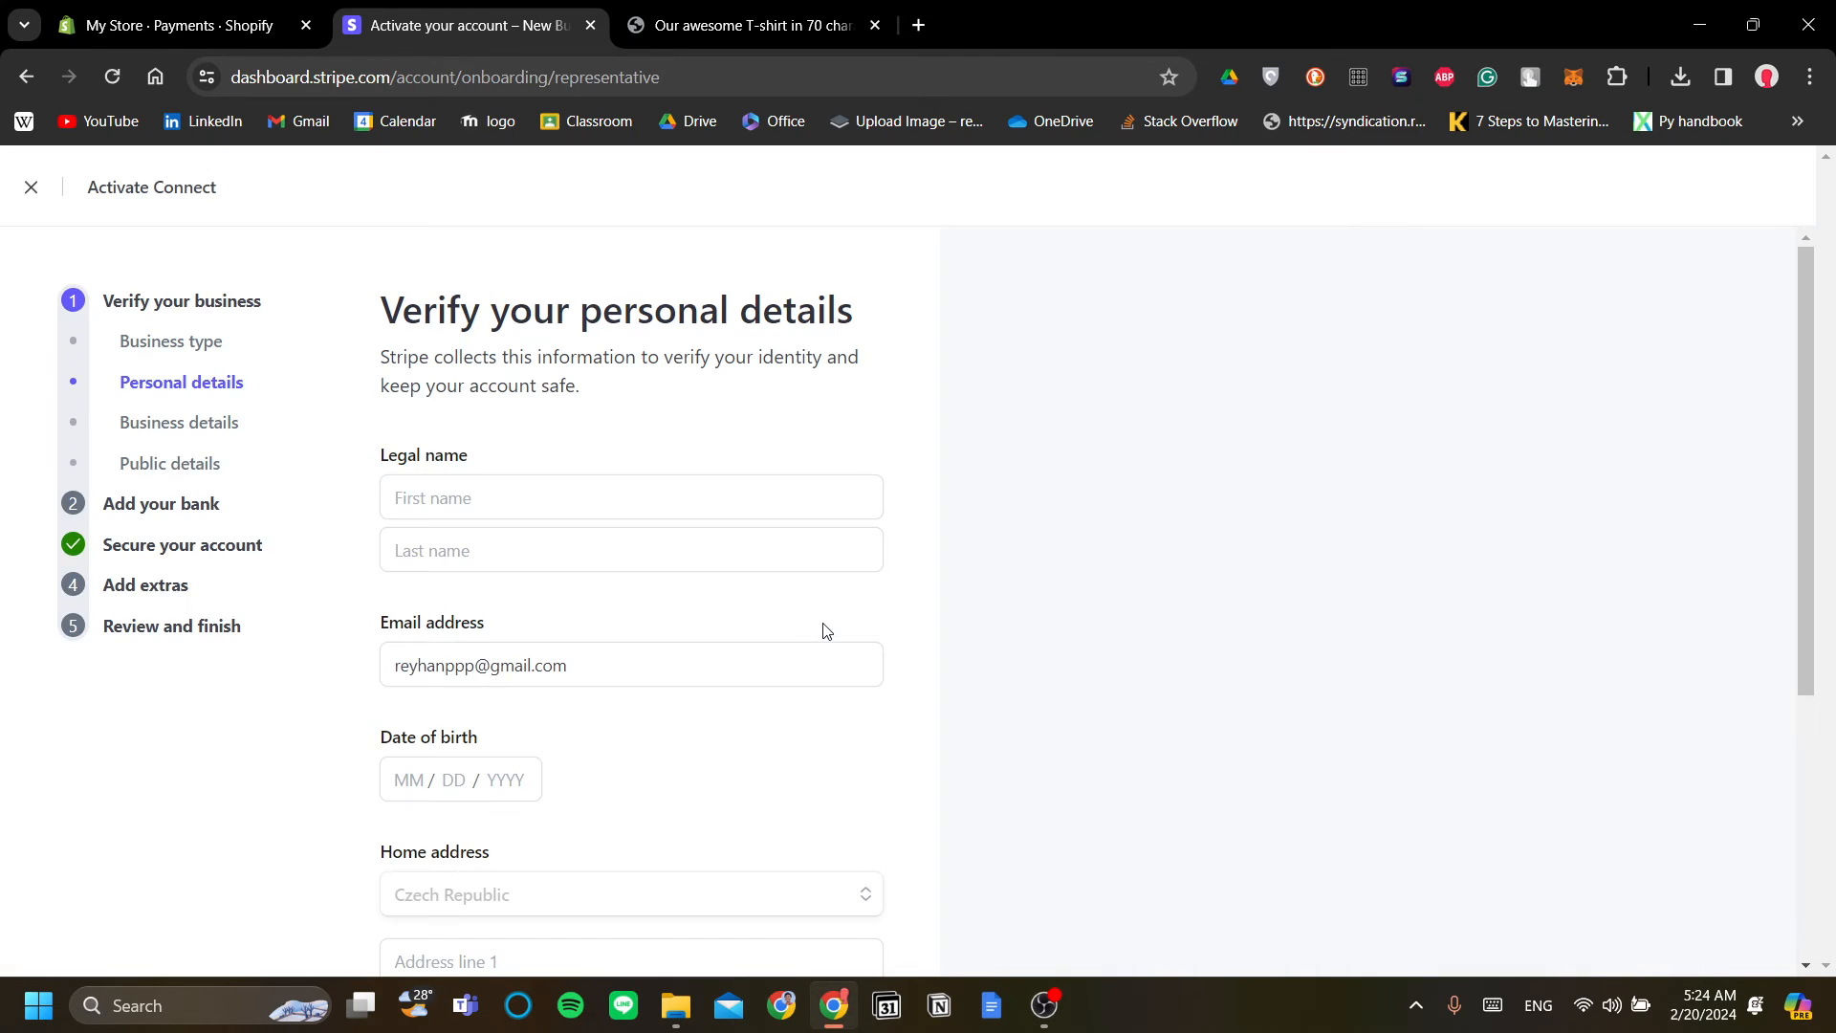
scroll(827, 632, "down", 5)
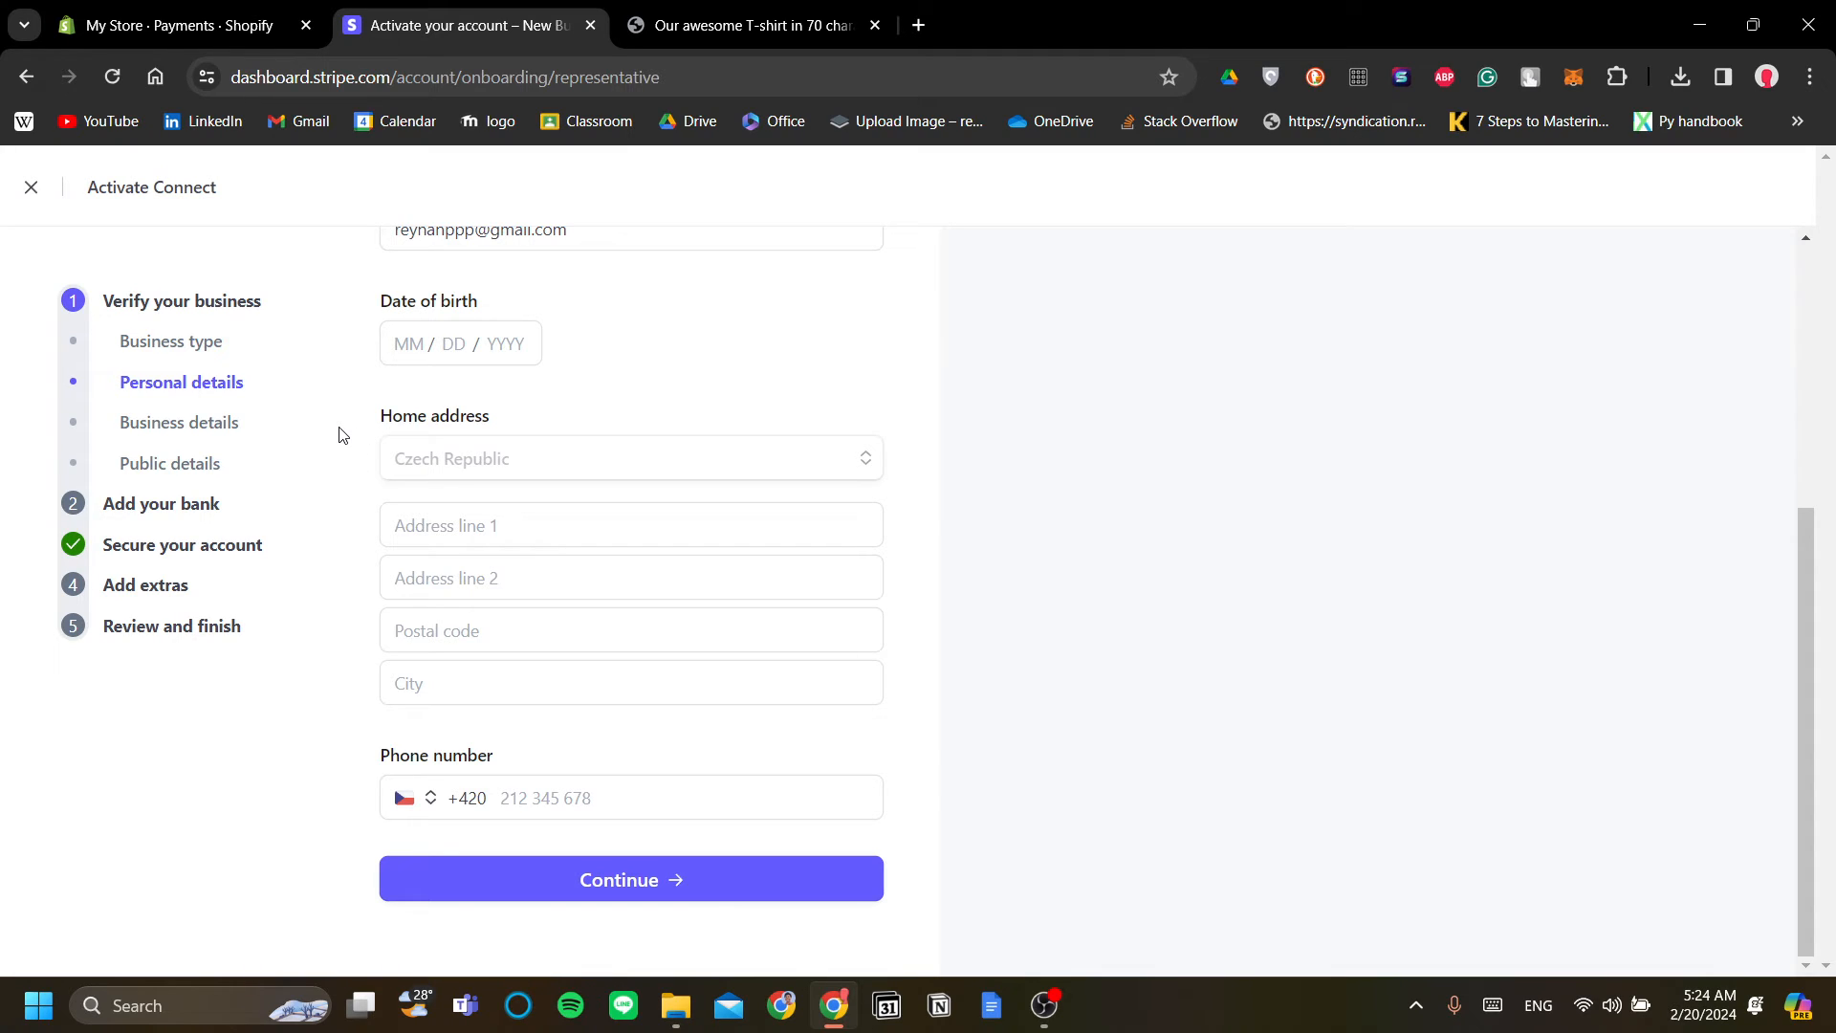
left_click(32, 194)
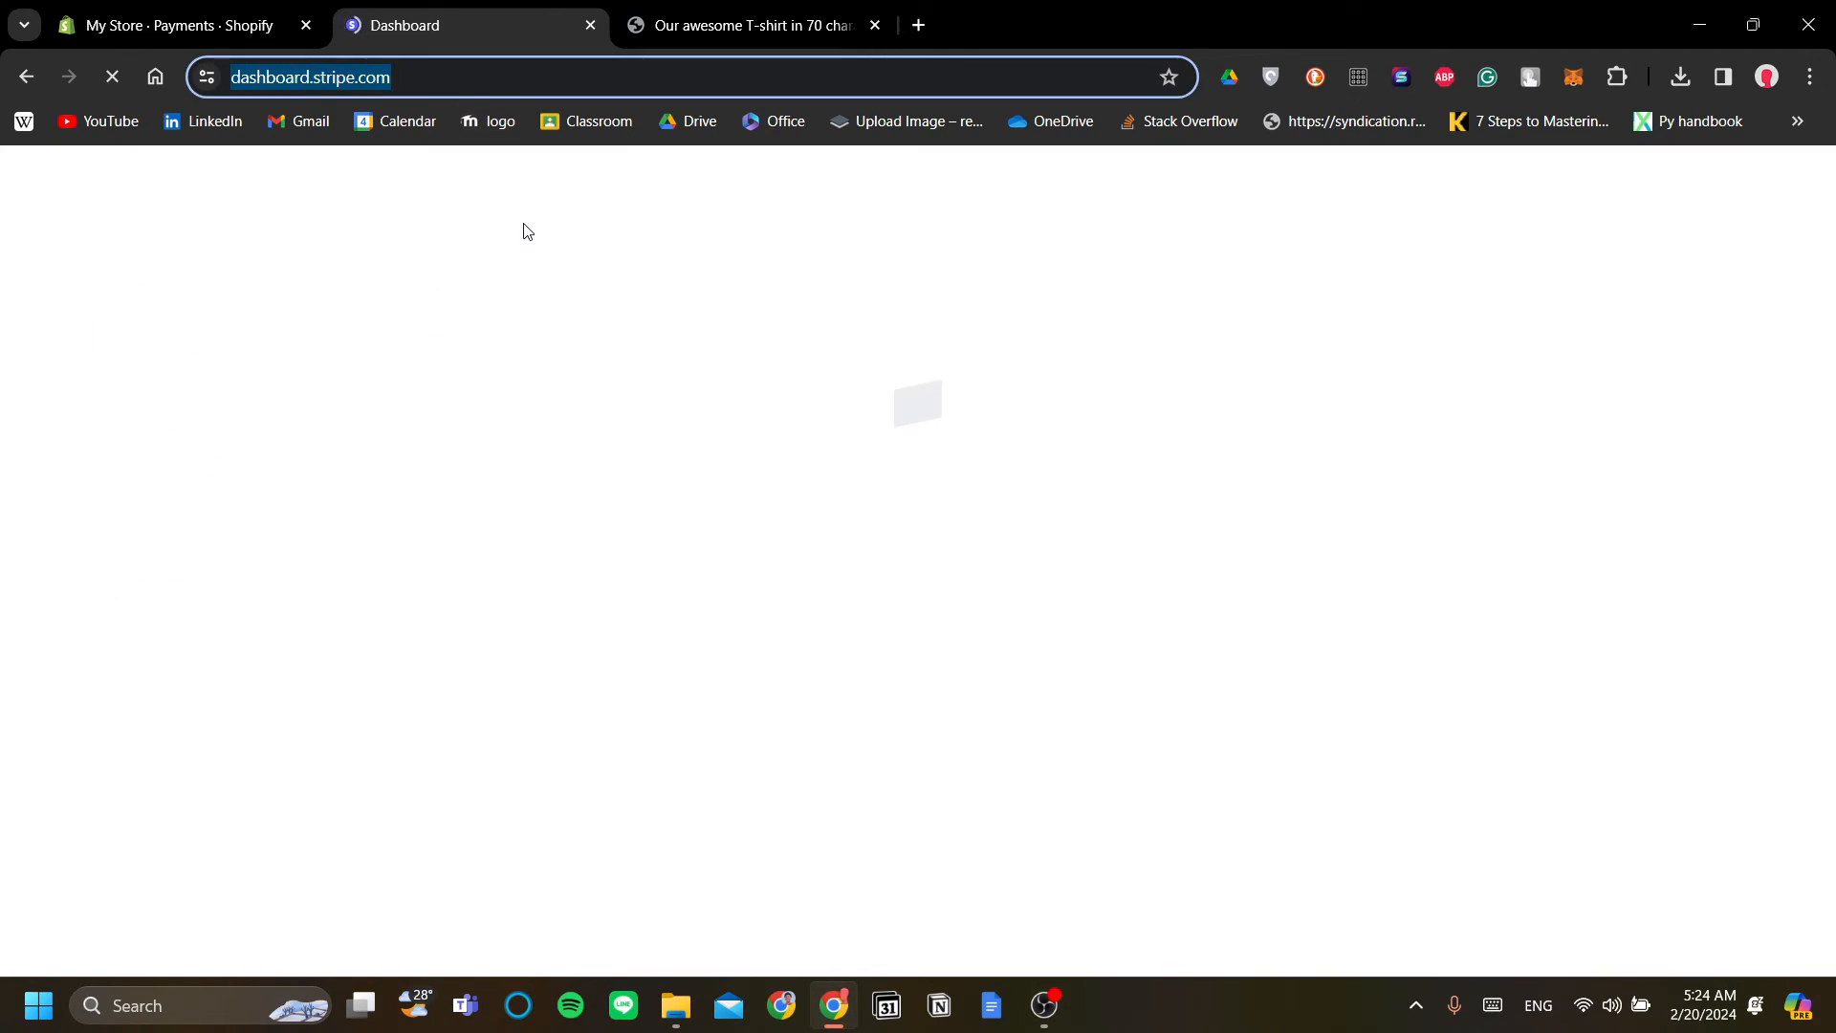
- Go to stripe.com and examine the Solutions offerings by stage, business model and use case, plus the resources and ecosystem links
type("stri")
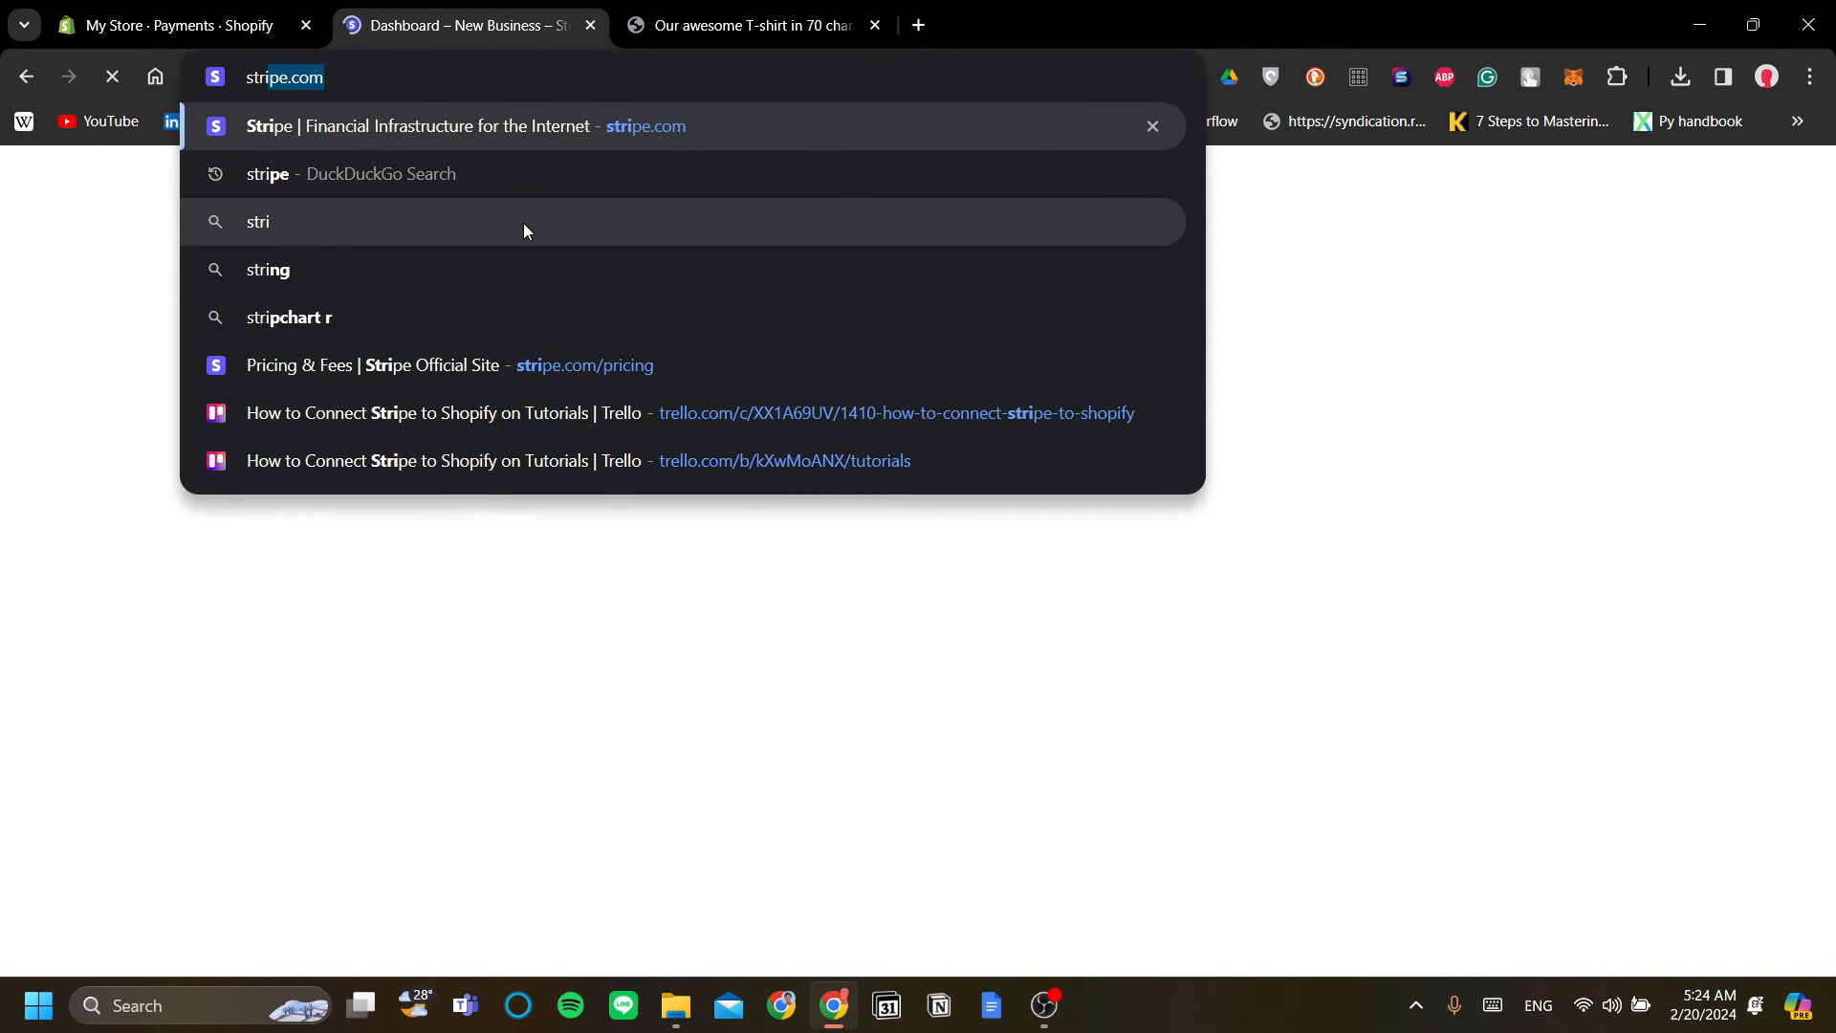
key("Return")
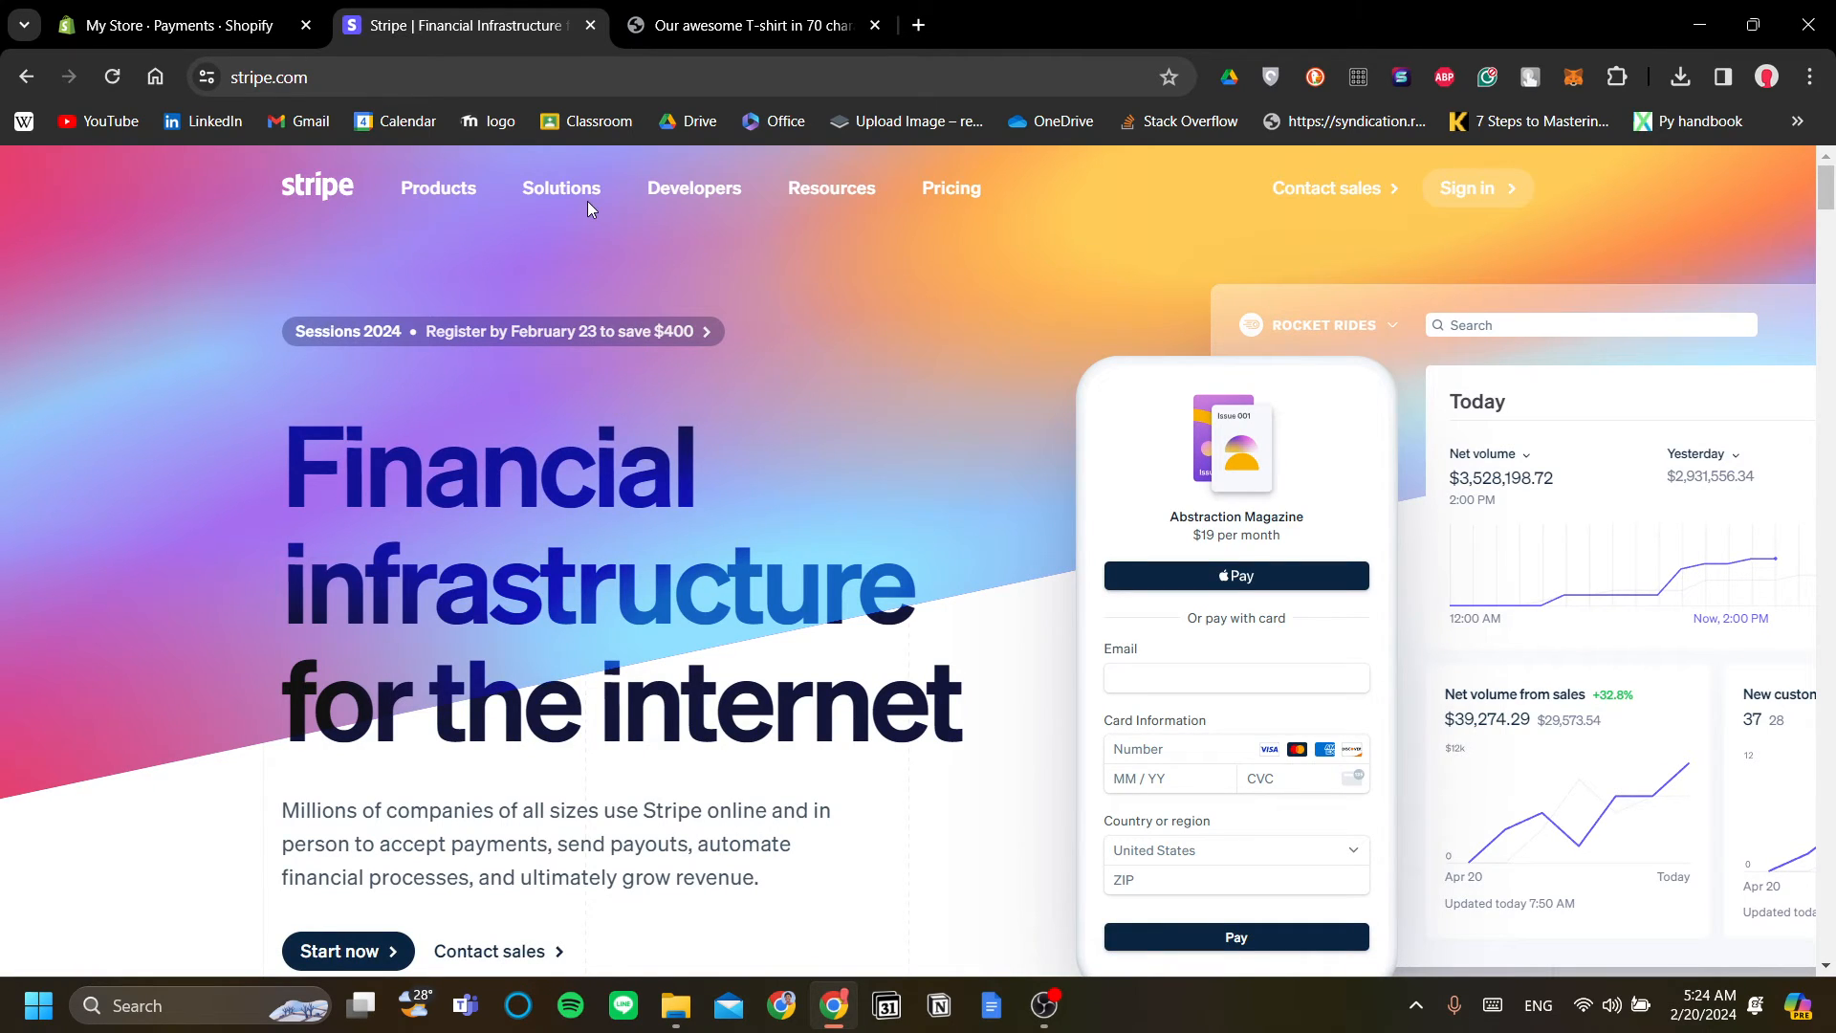
mouse_move(572, 187)
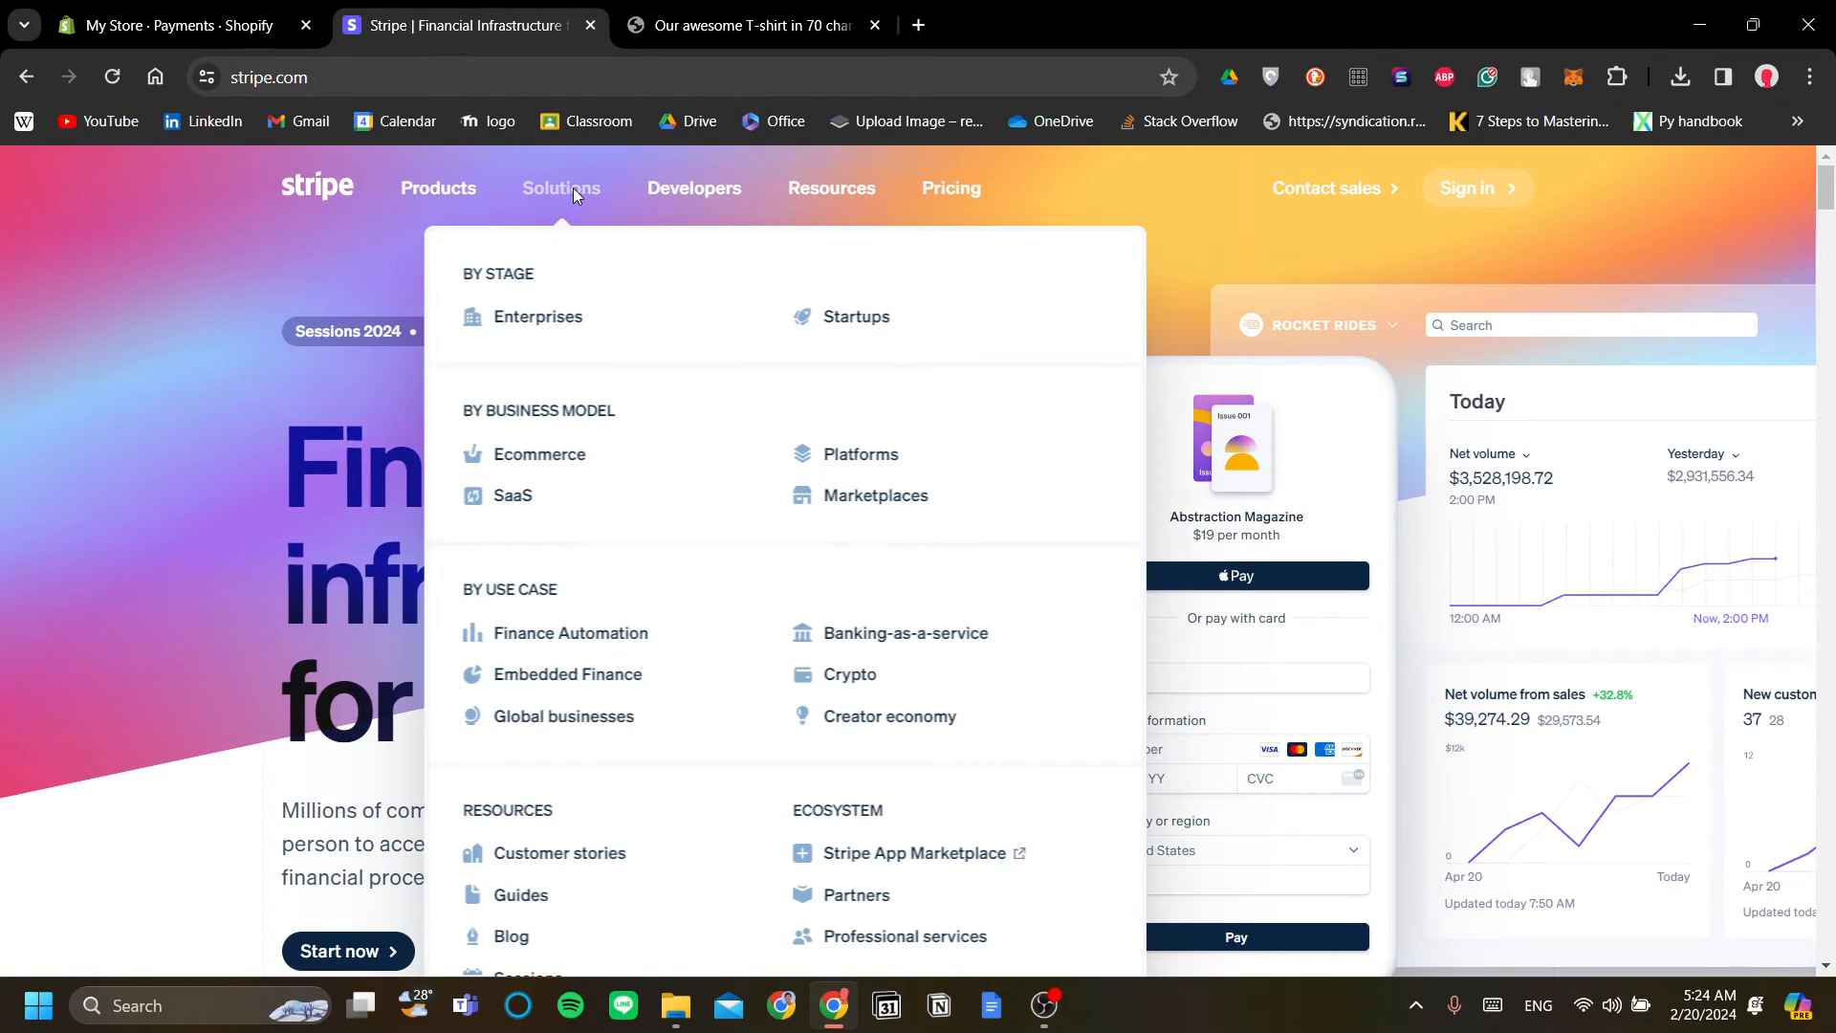
scroll(705, 456, "down", 2)
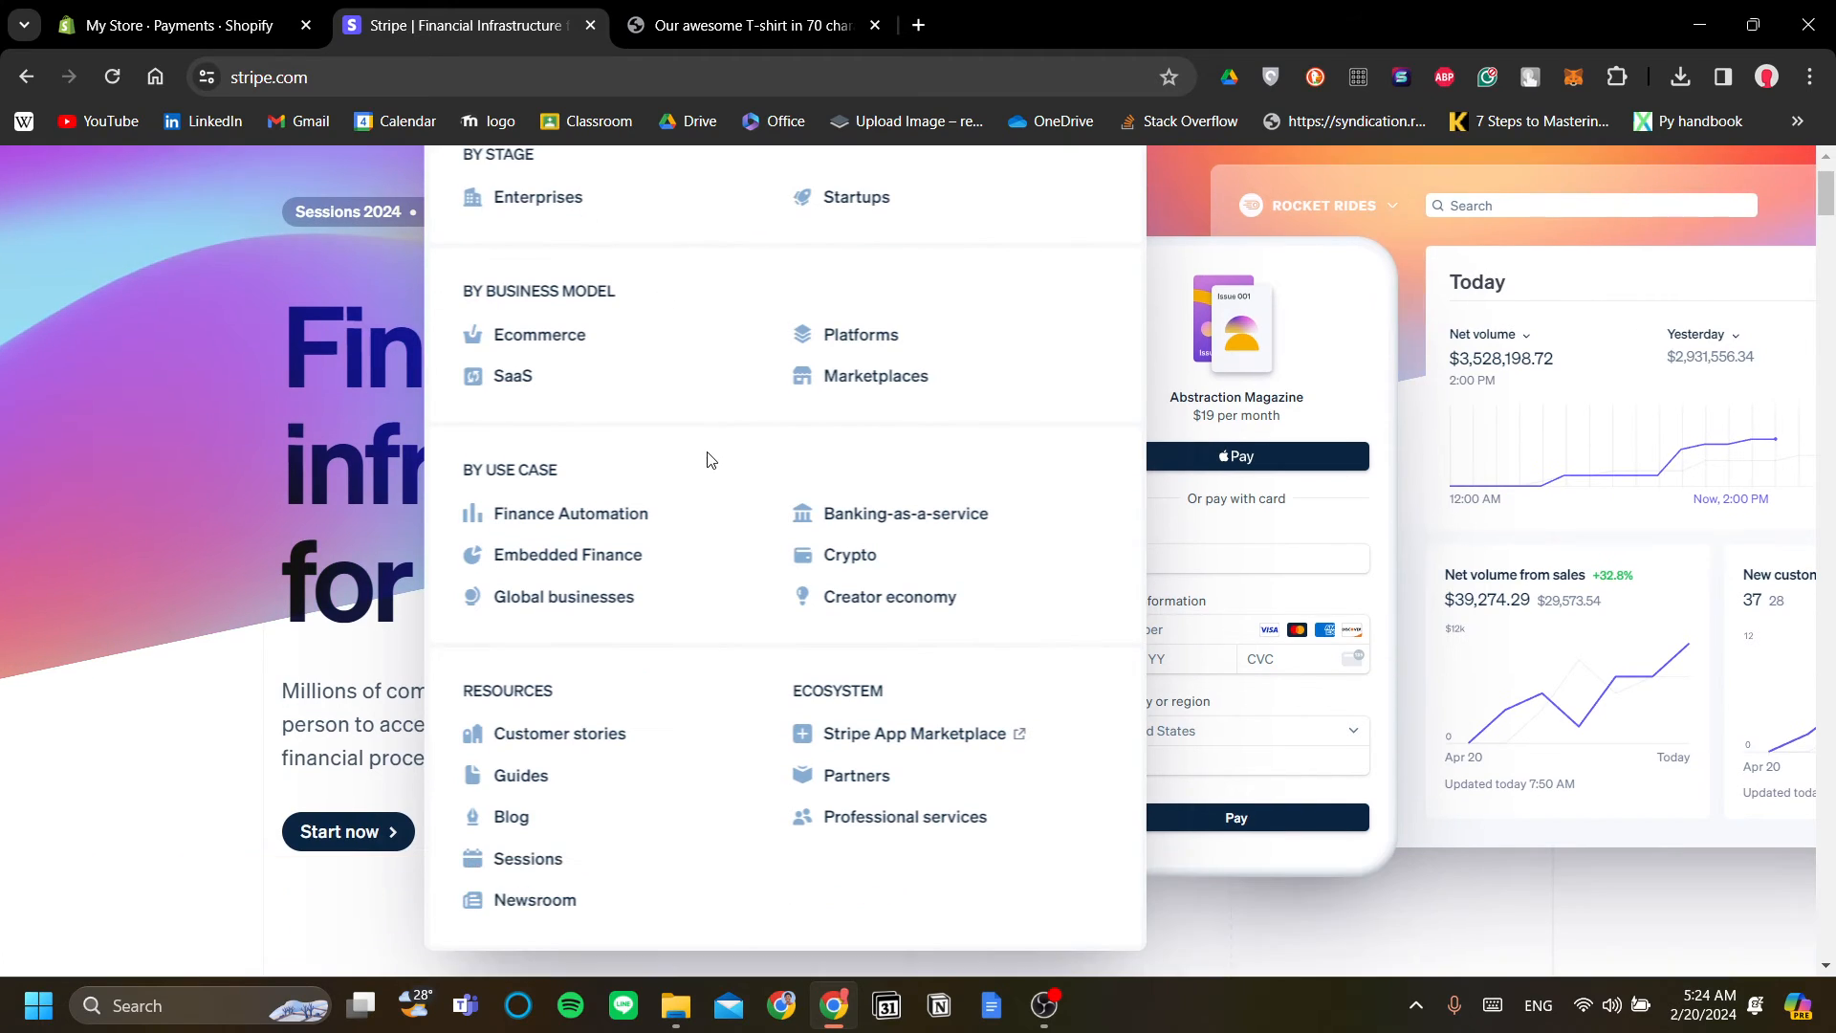
scroll(708, 483, "up", 2)
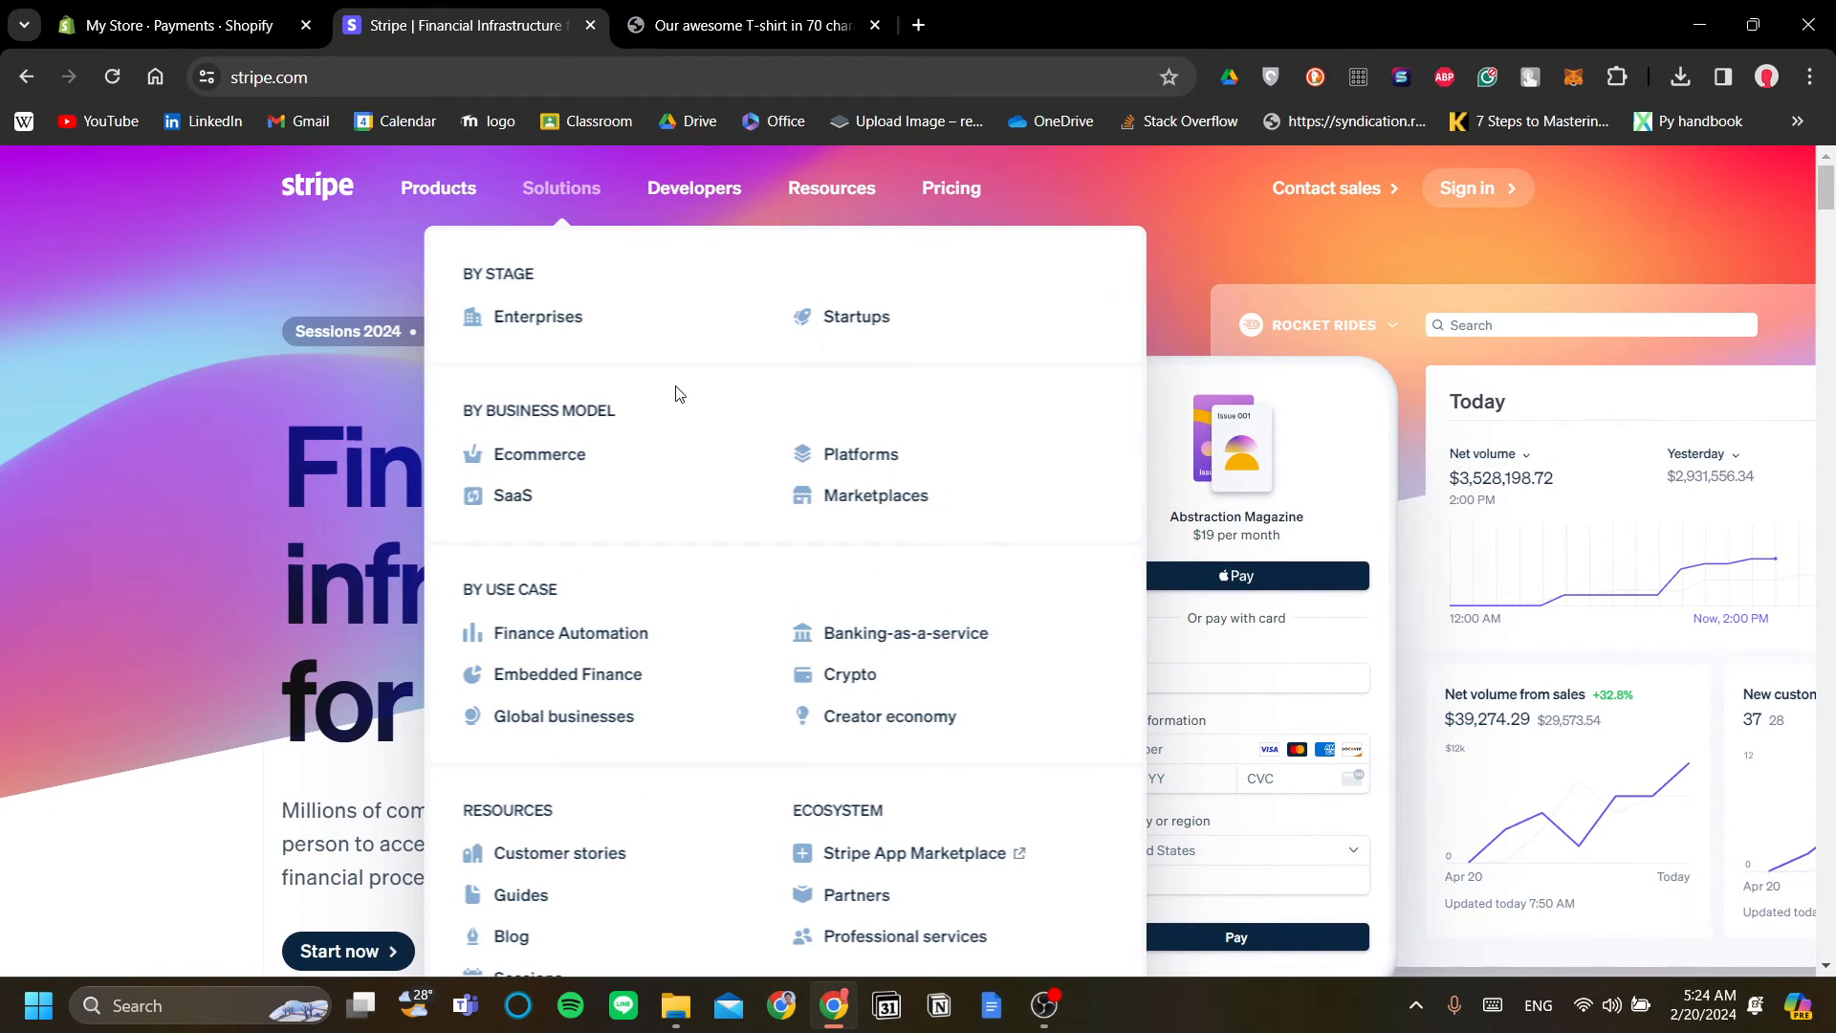
scroll(675, 377, "down", 1)
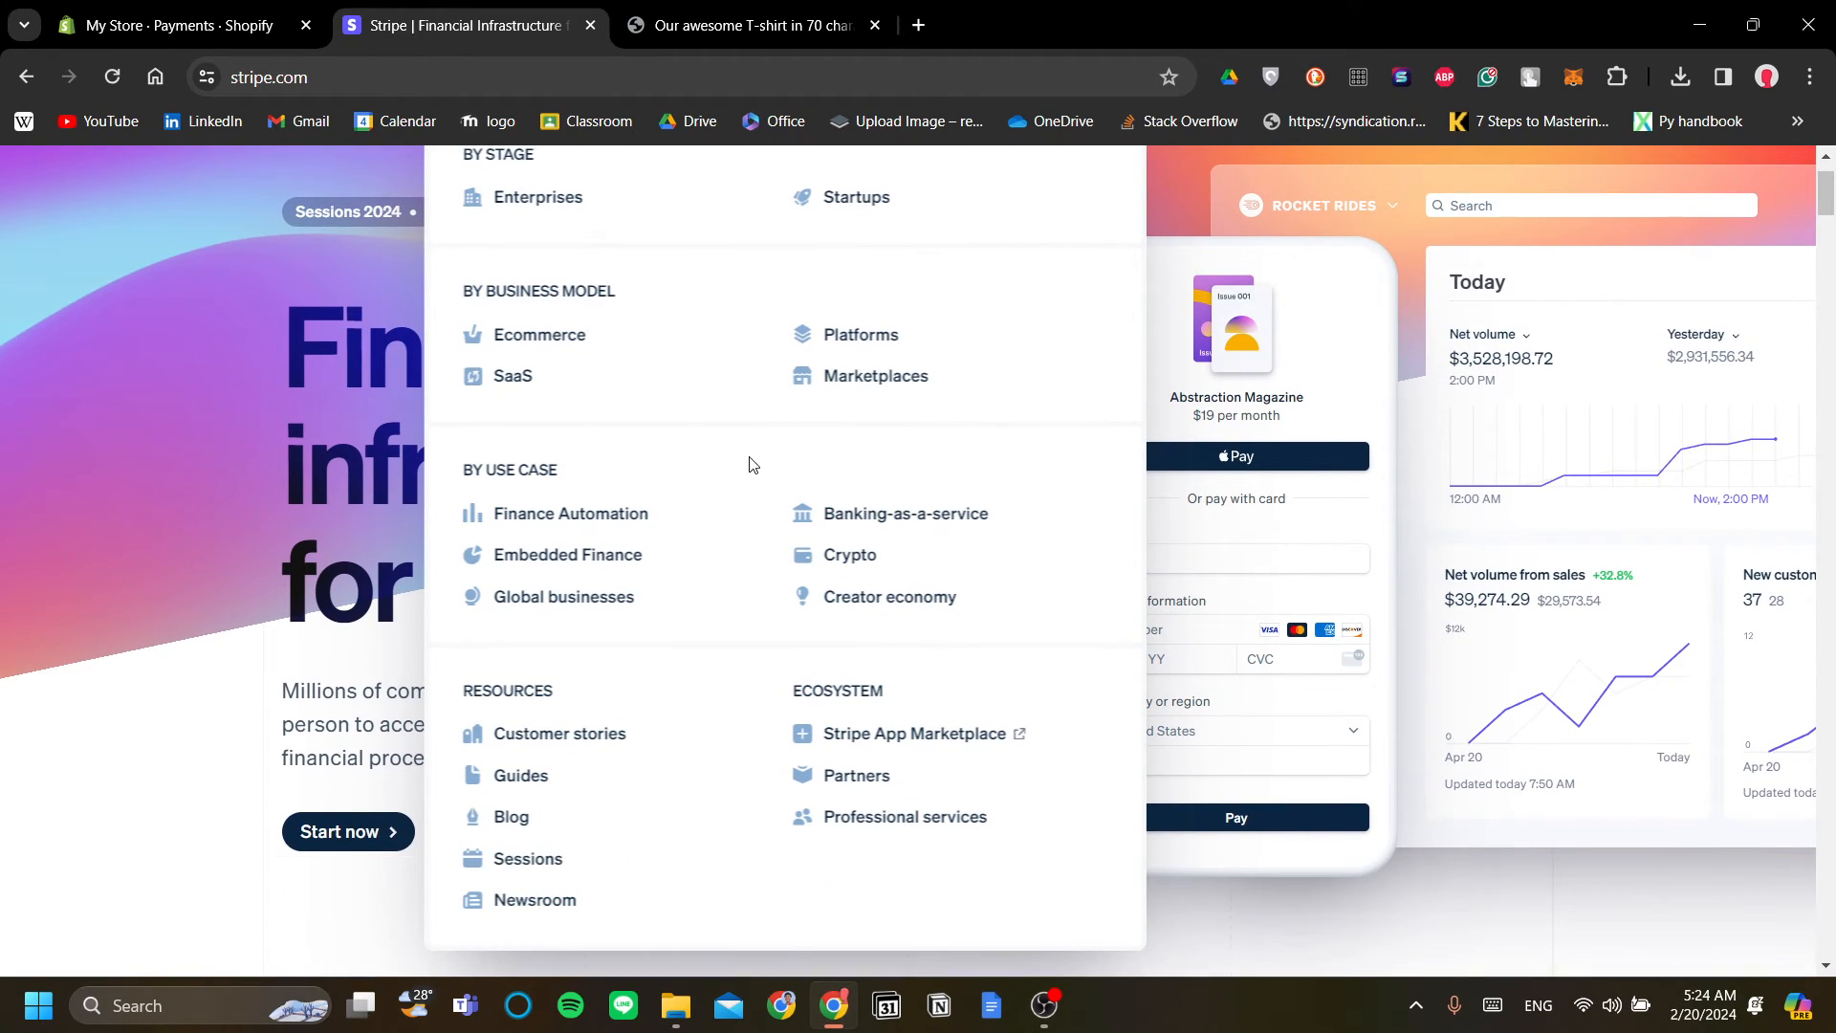
scroll(748, 535, "up", 1)
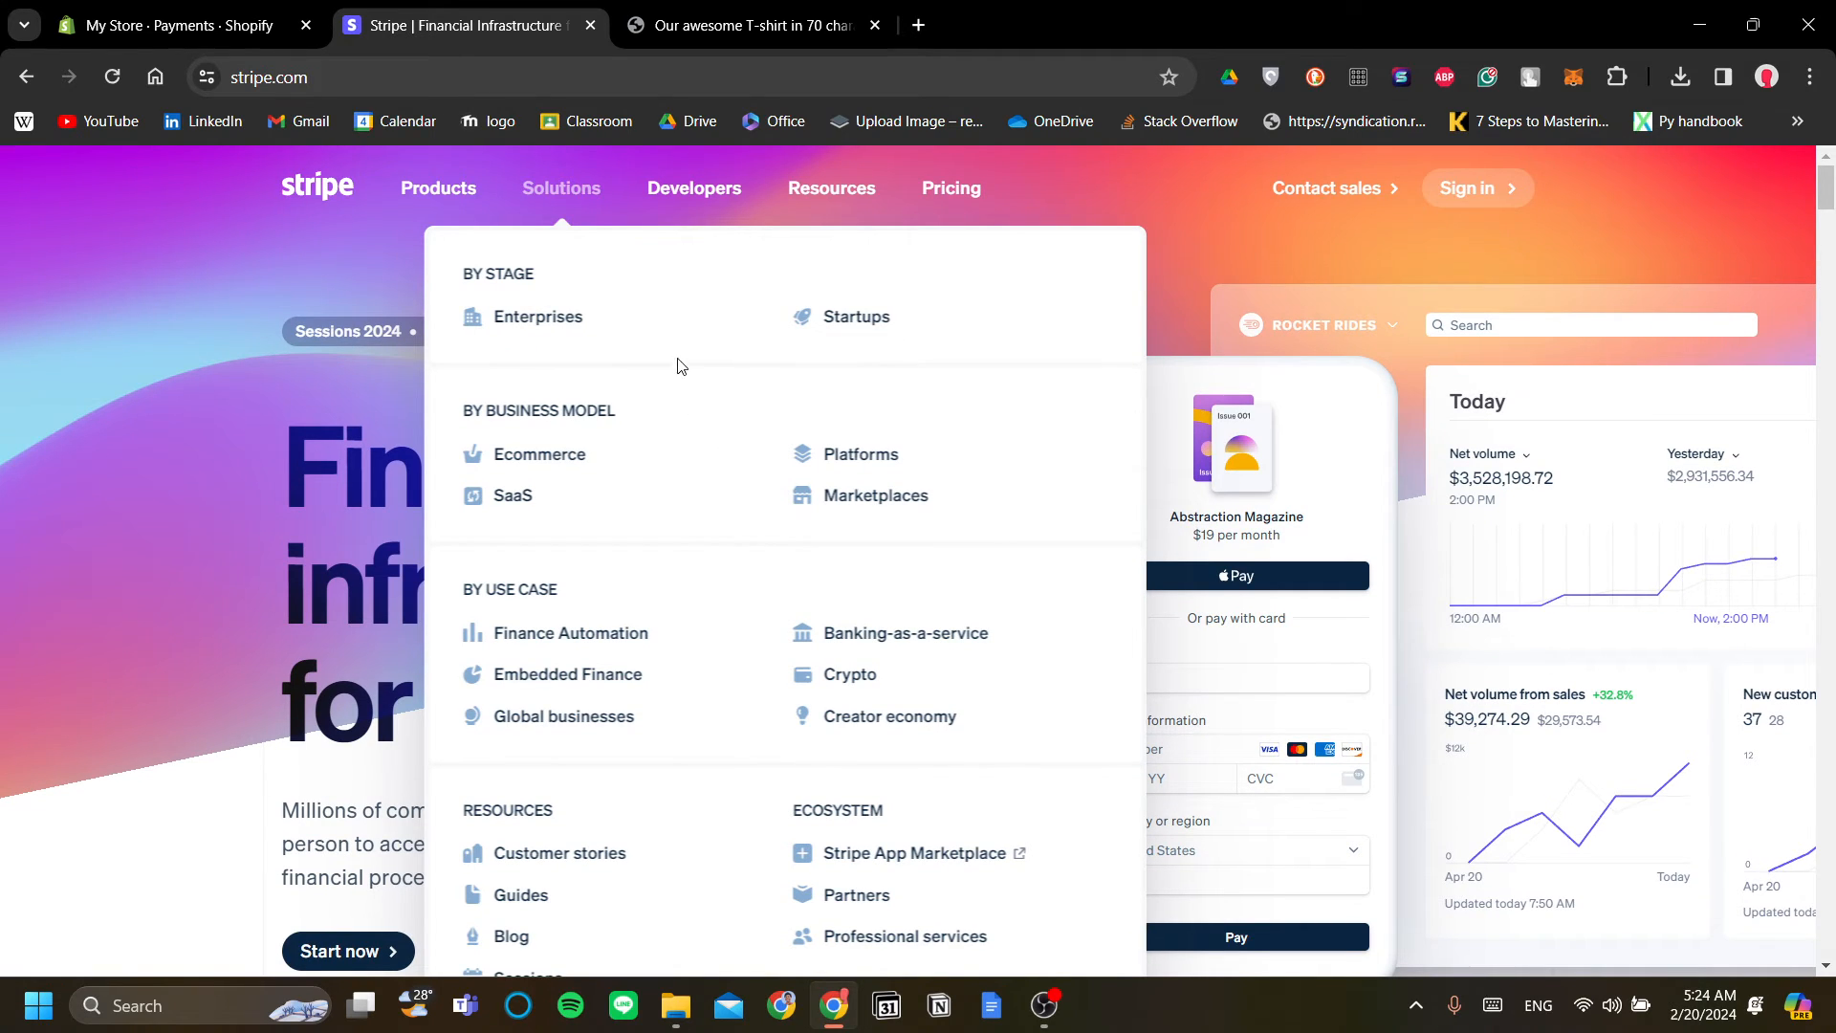
scroll(623, 375, "down", 1)
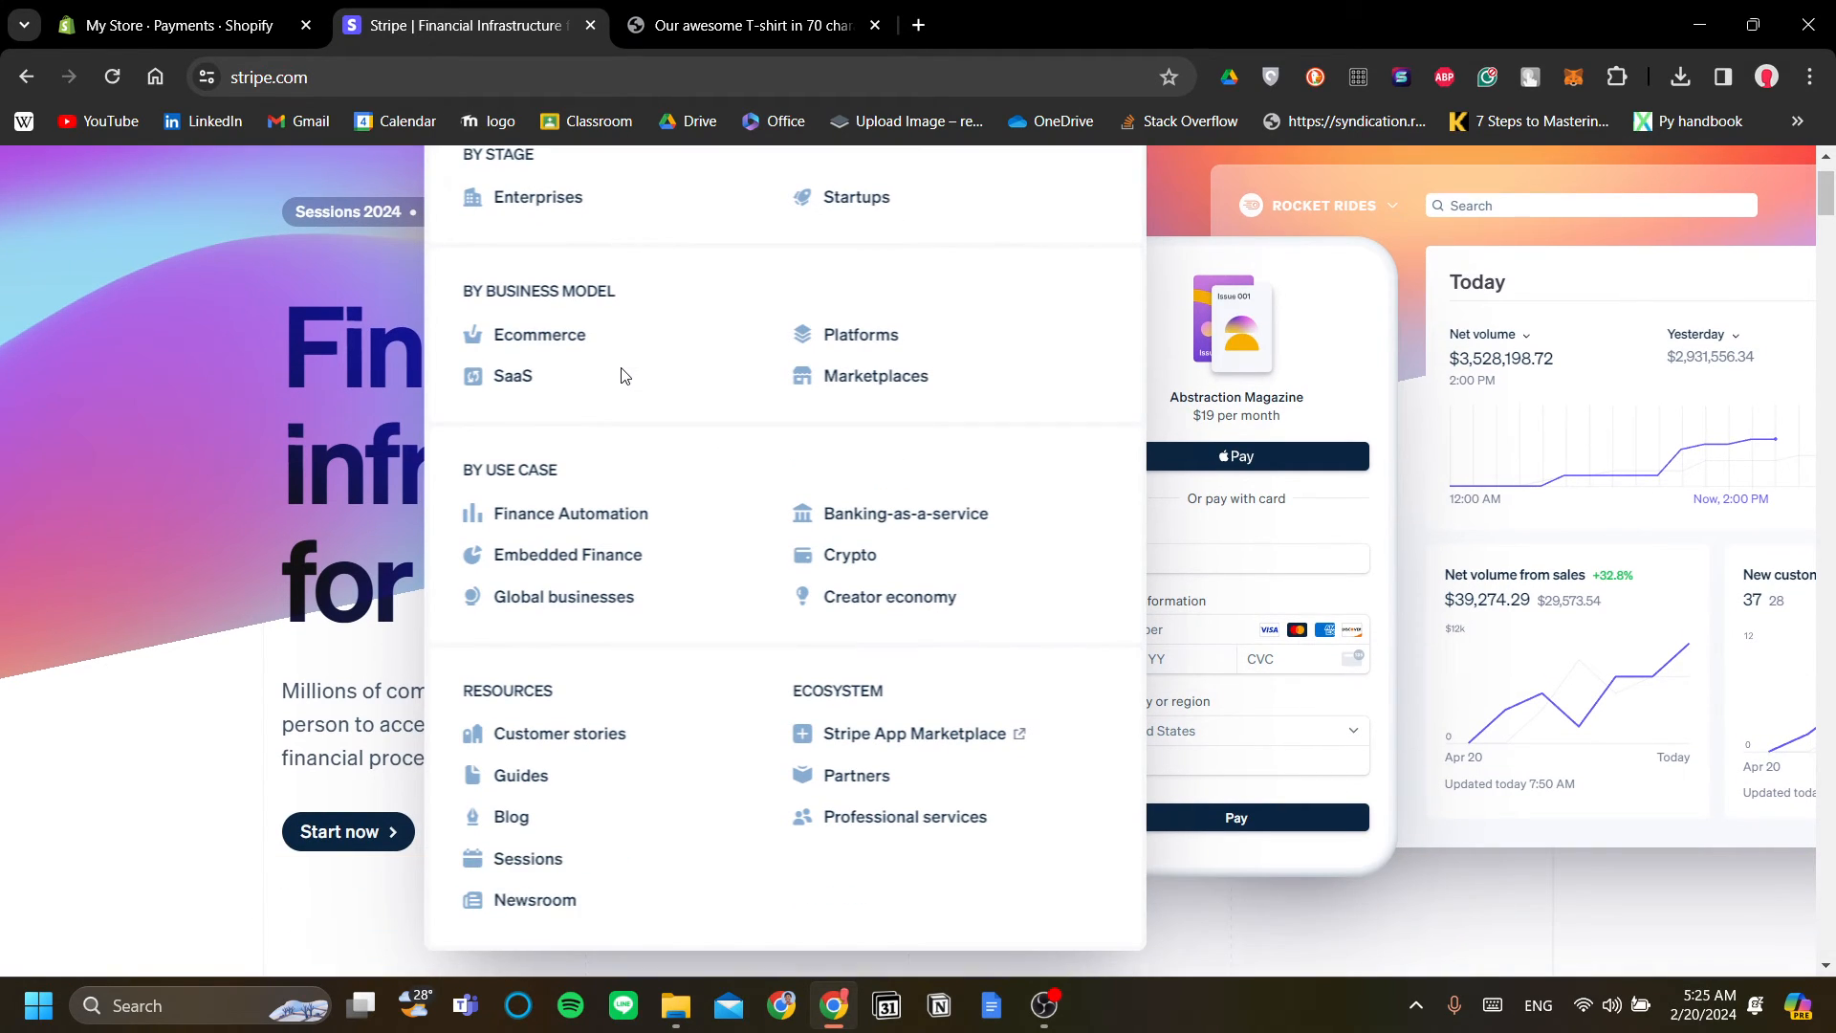
scroll(682, 424, "up", 1)
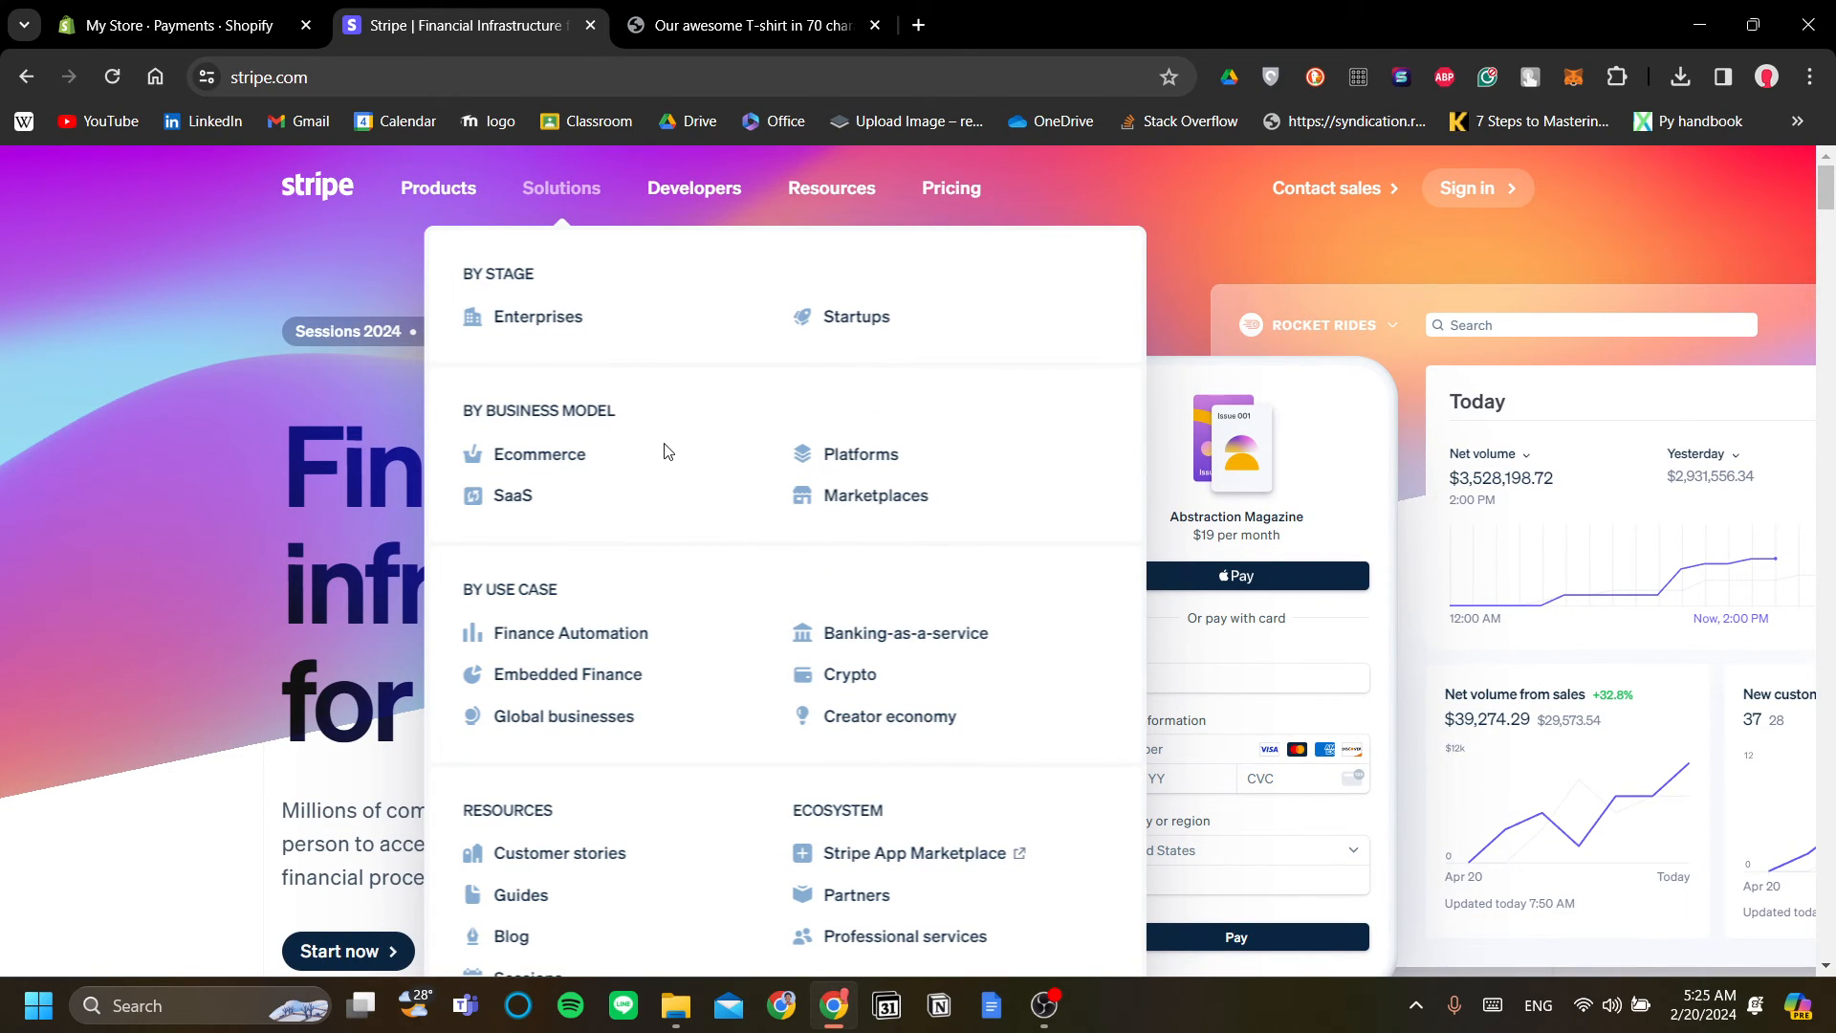
- Open Stripe's Ecommerce solution from the business model offerings and examine its payments platform overview and featured customer brands
scroll(644, 484, "down", 1)
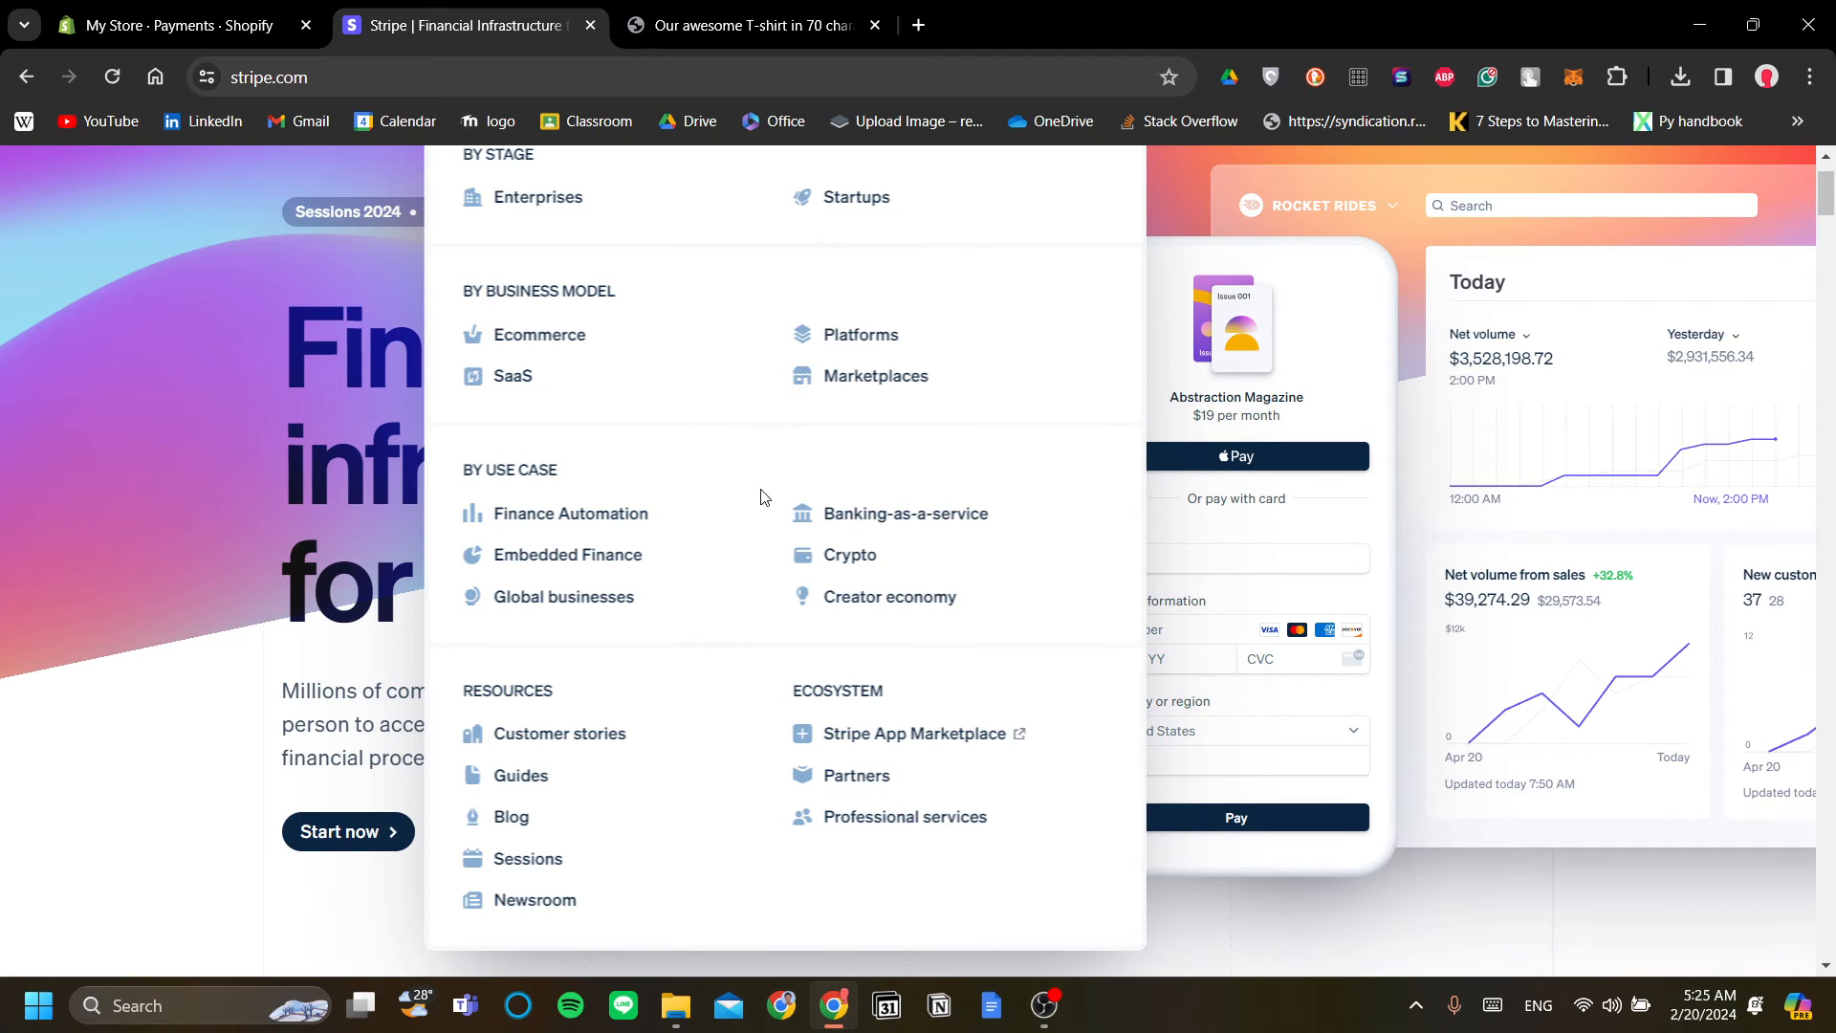
scroll(699, 564, "up", 1)
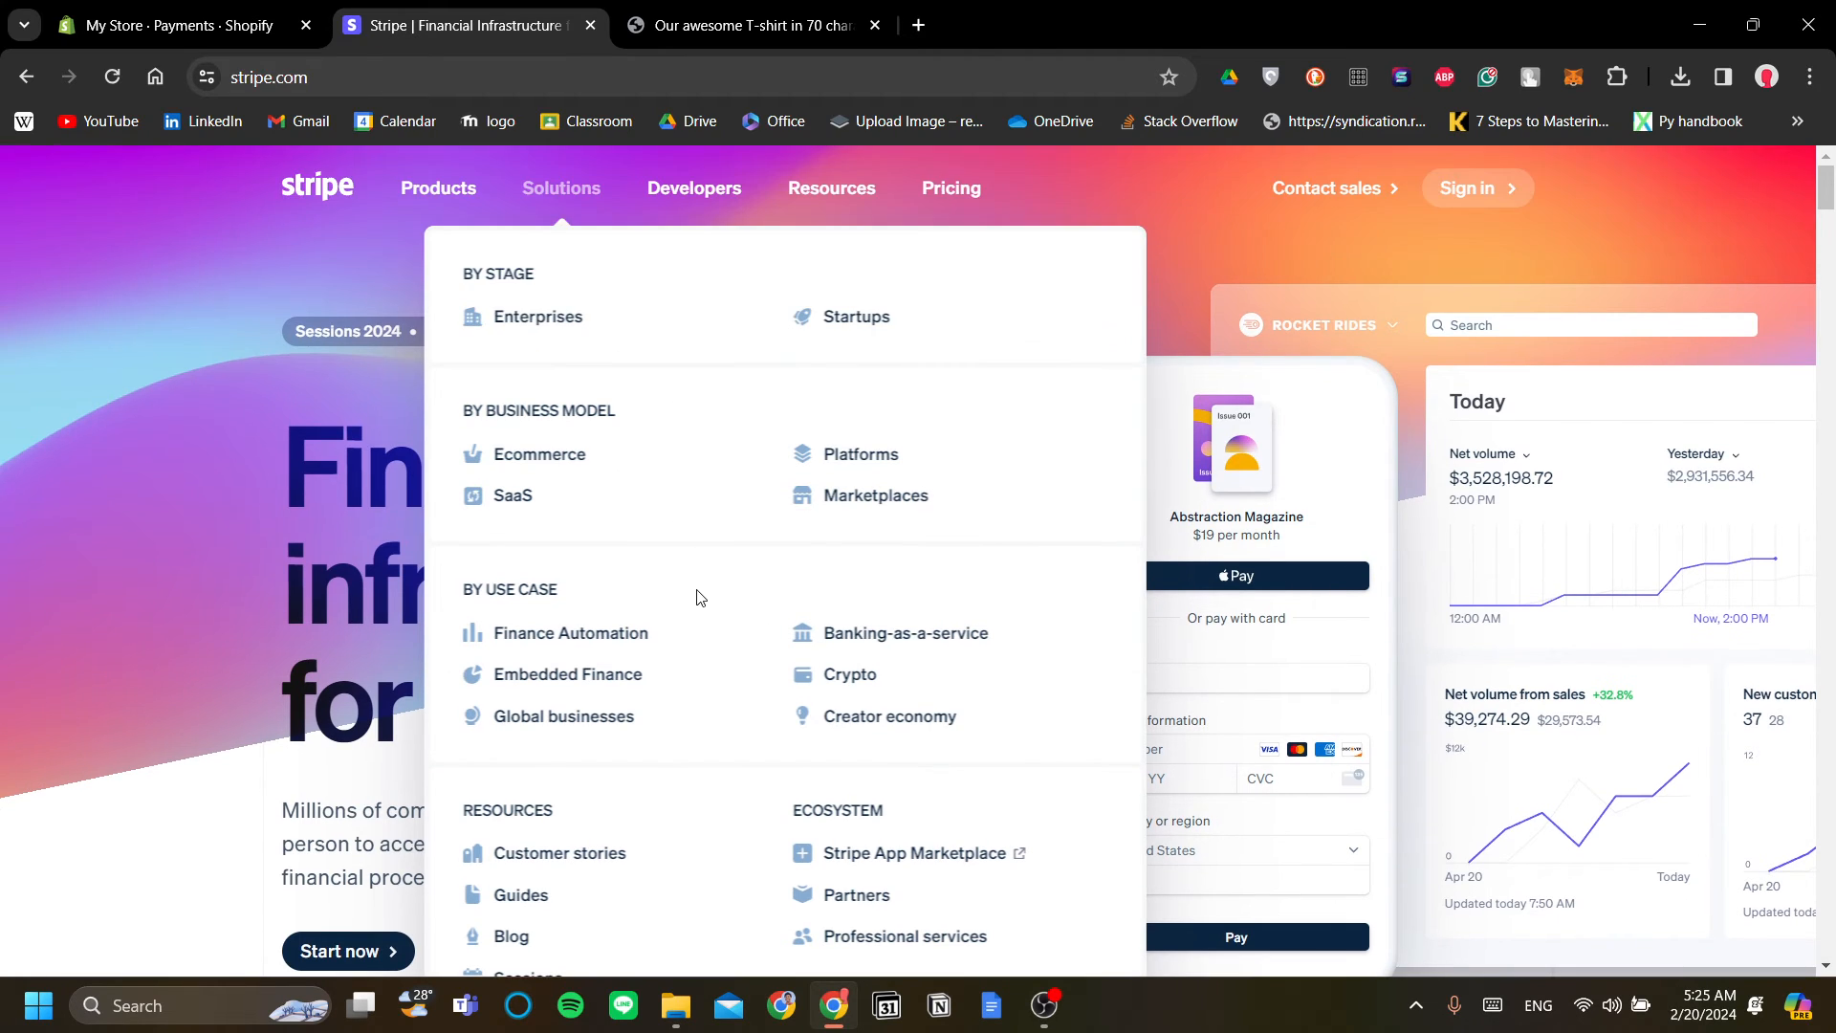
scroll(697, 598, "down", 2)
scroll(765, 622, "up", 2)
scroll(774, 629, "down", 1)
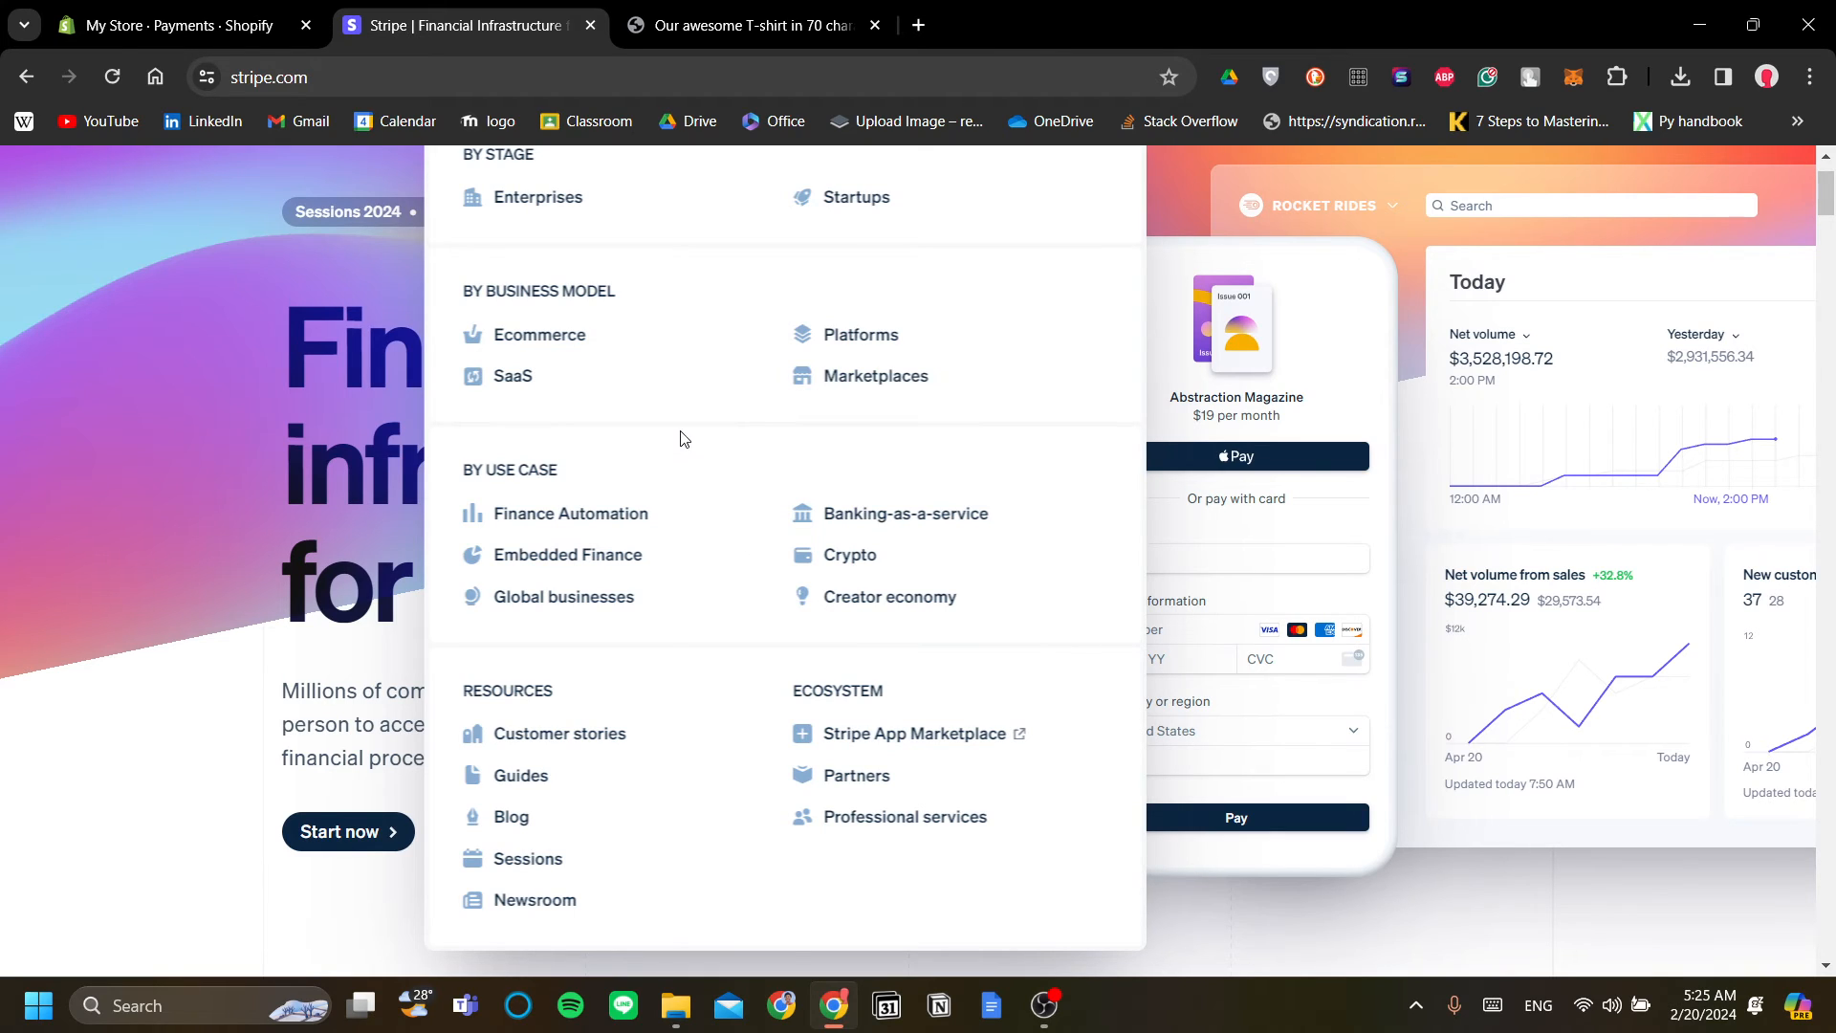
left_click(553, 344)
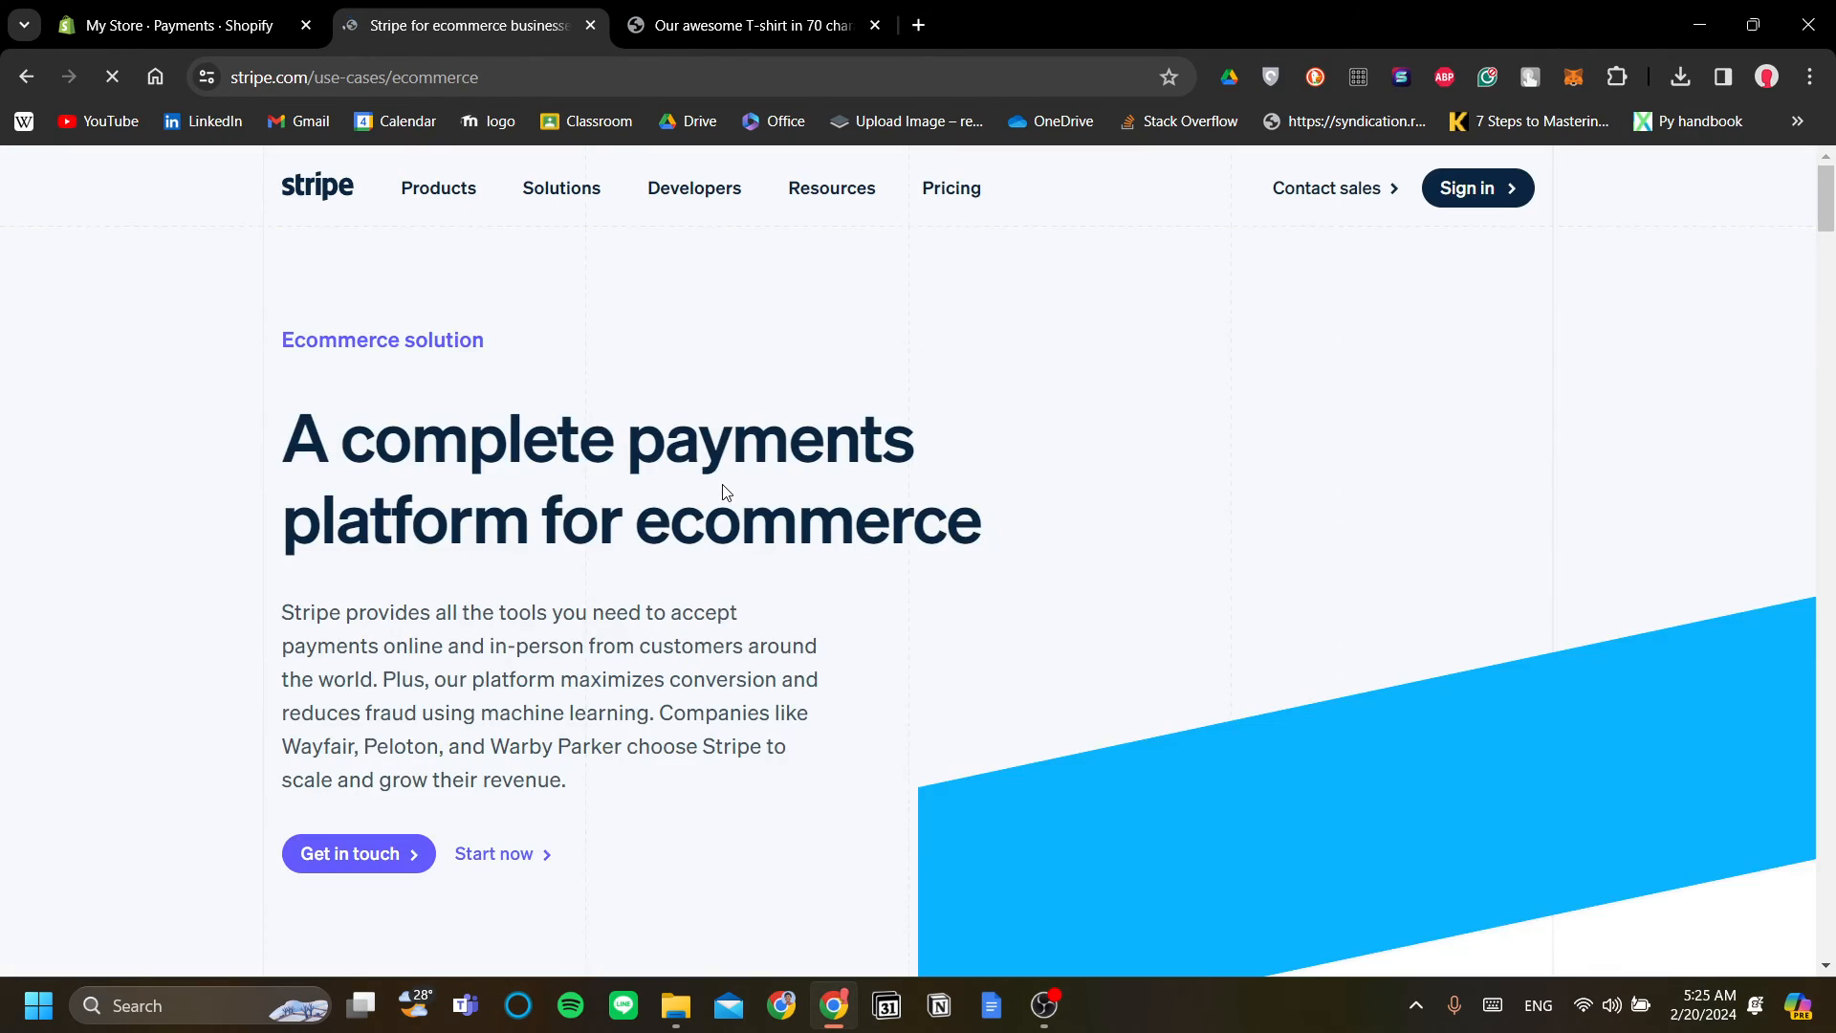
scroll(796, 513, "down", 1)
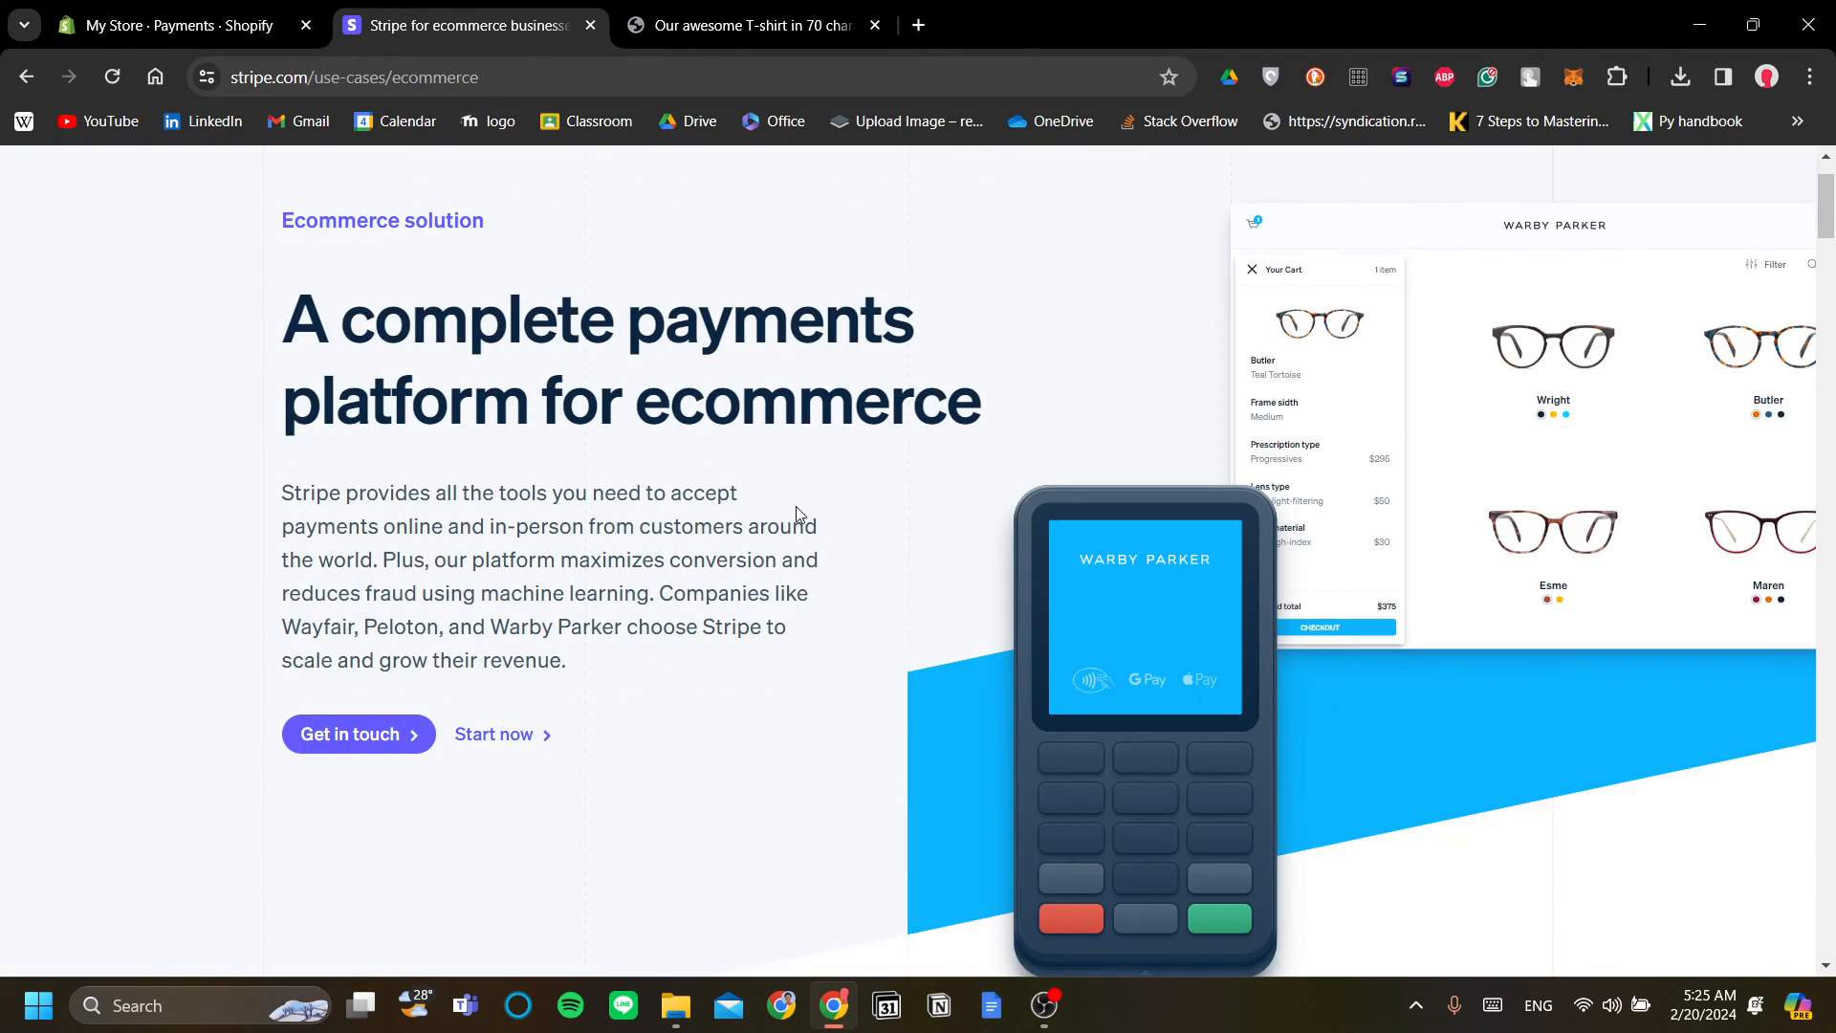
scroll(635, 545, "down", 2)
scroll(720, 566, "up", 2)
scroll(849, 574, "down", 4)
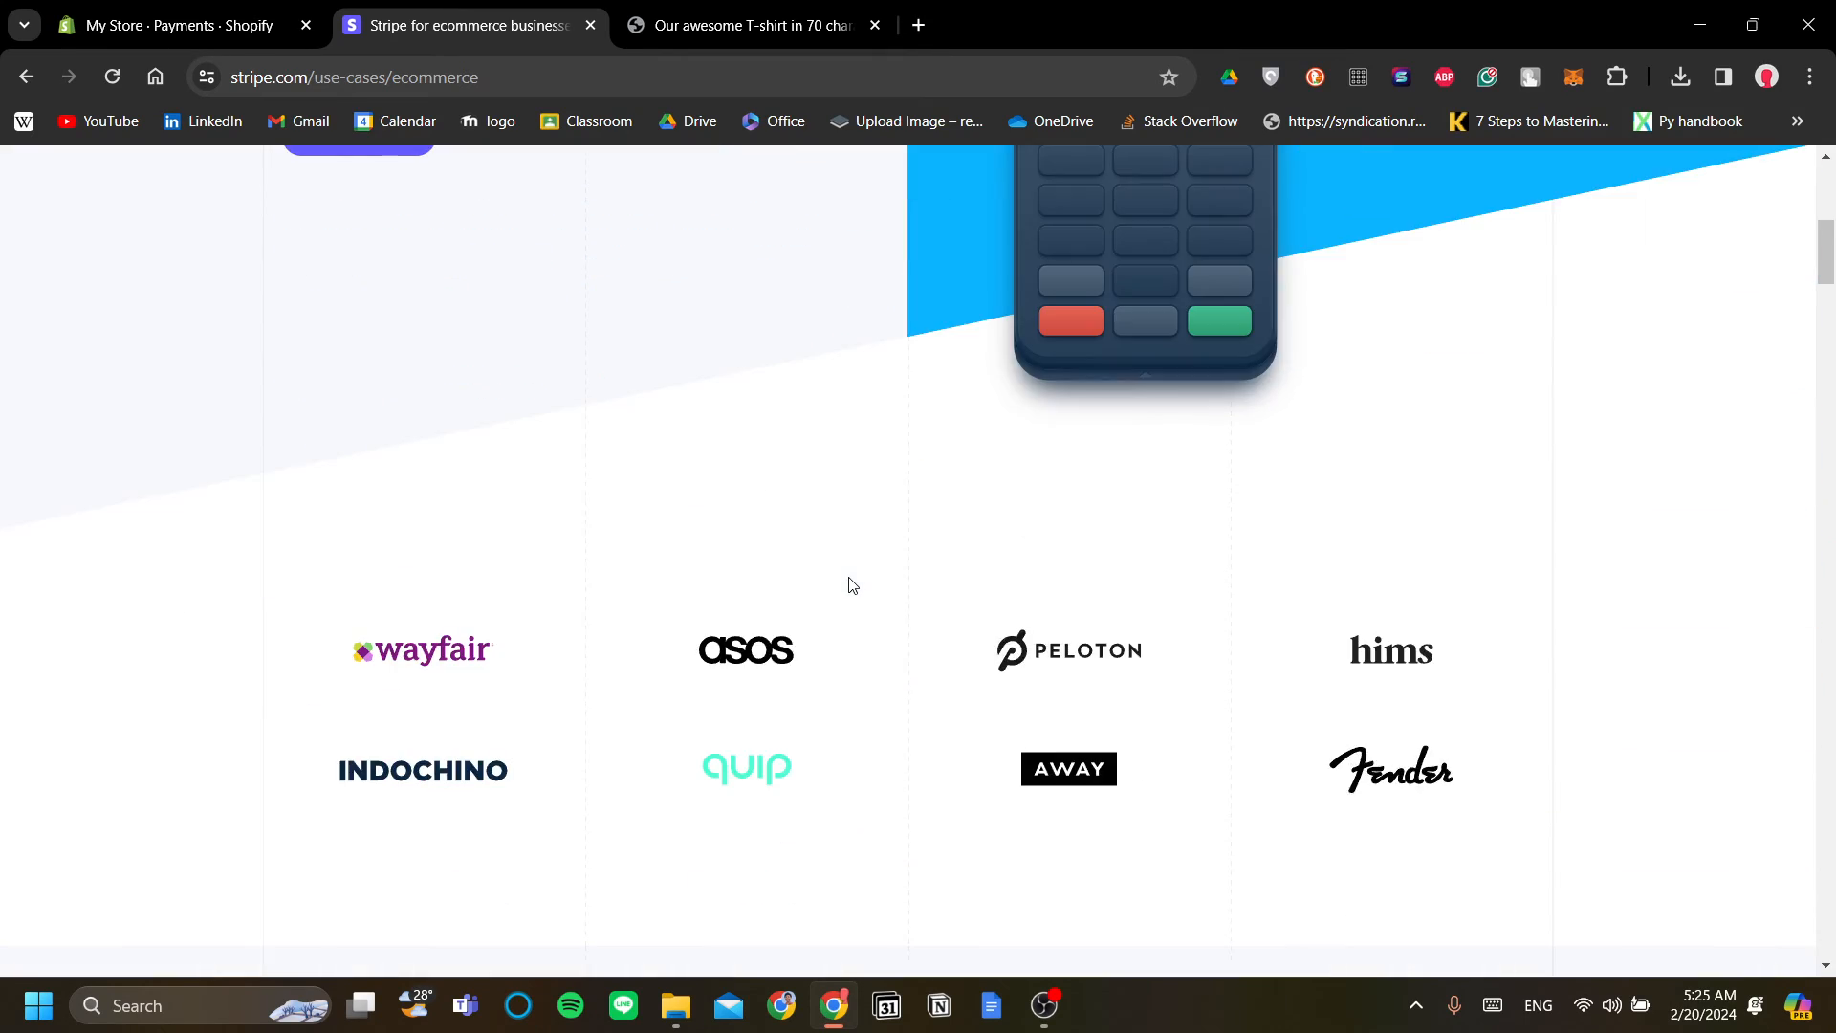
scroll(848, 579, "up", 5)
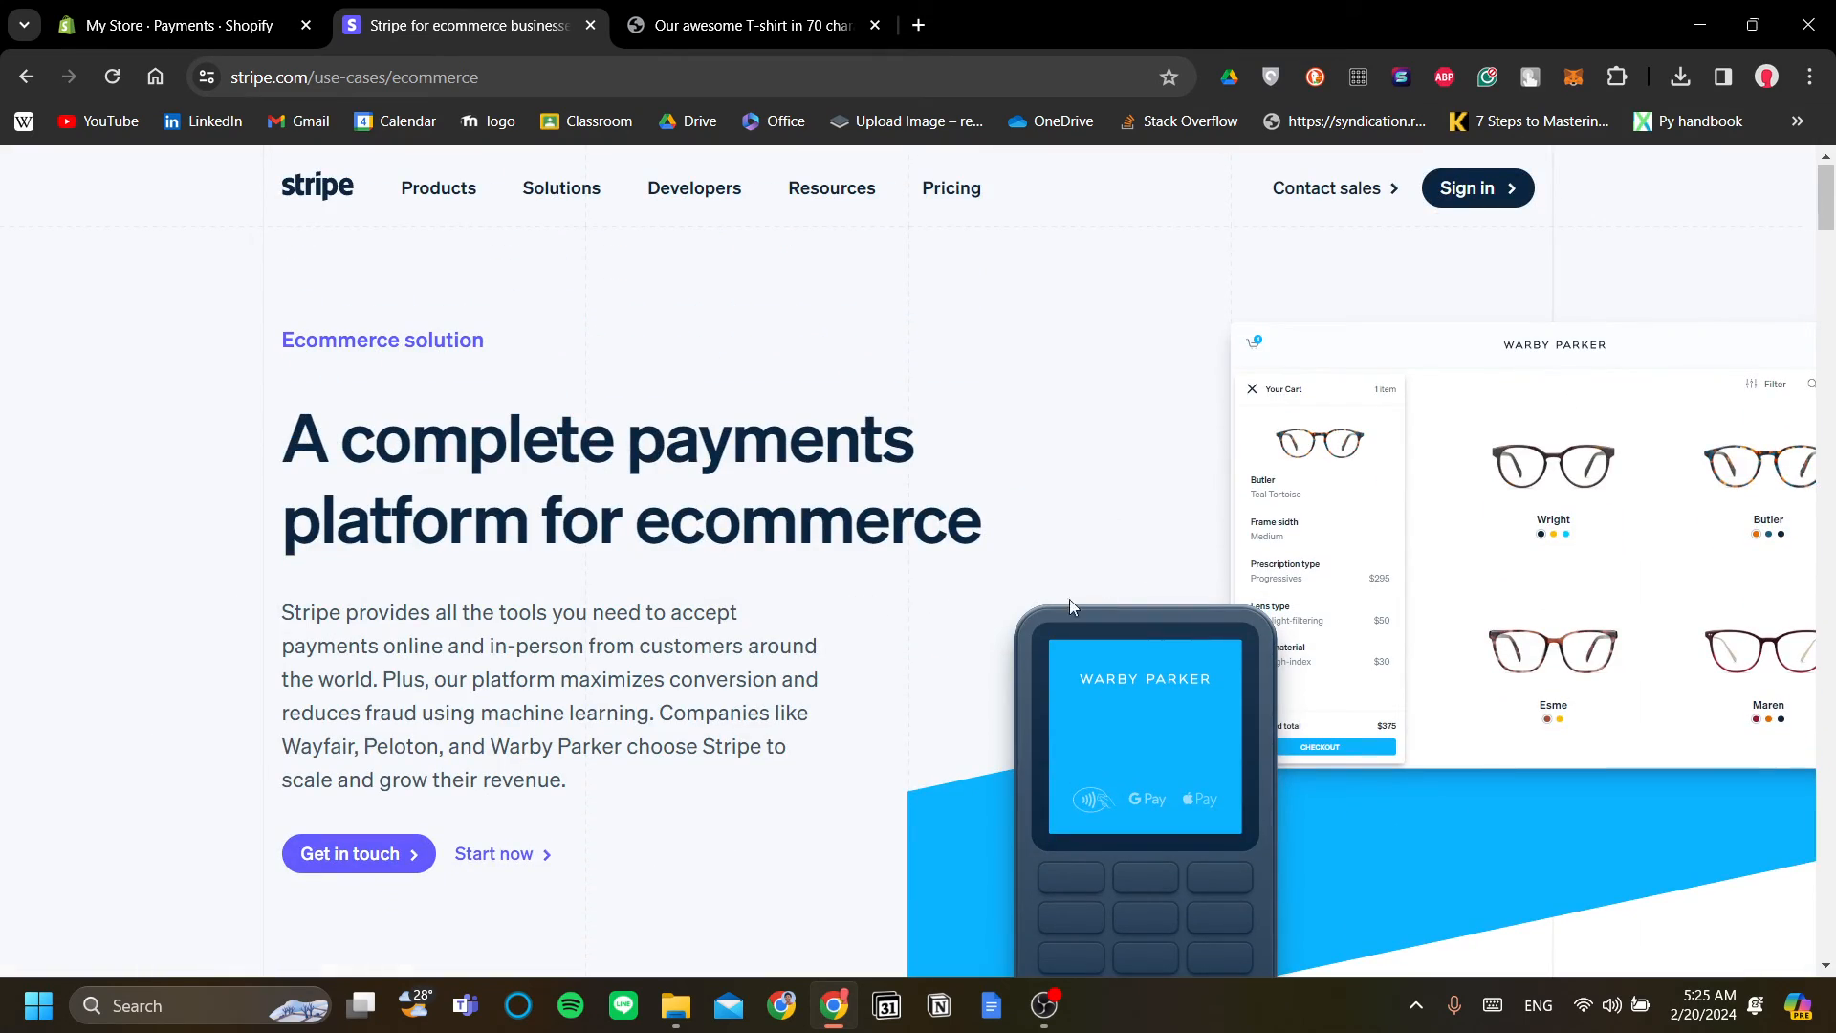
scroll(842, 579, "down", 8)
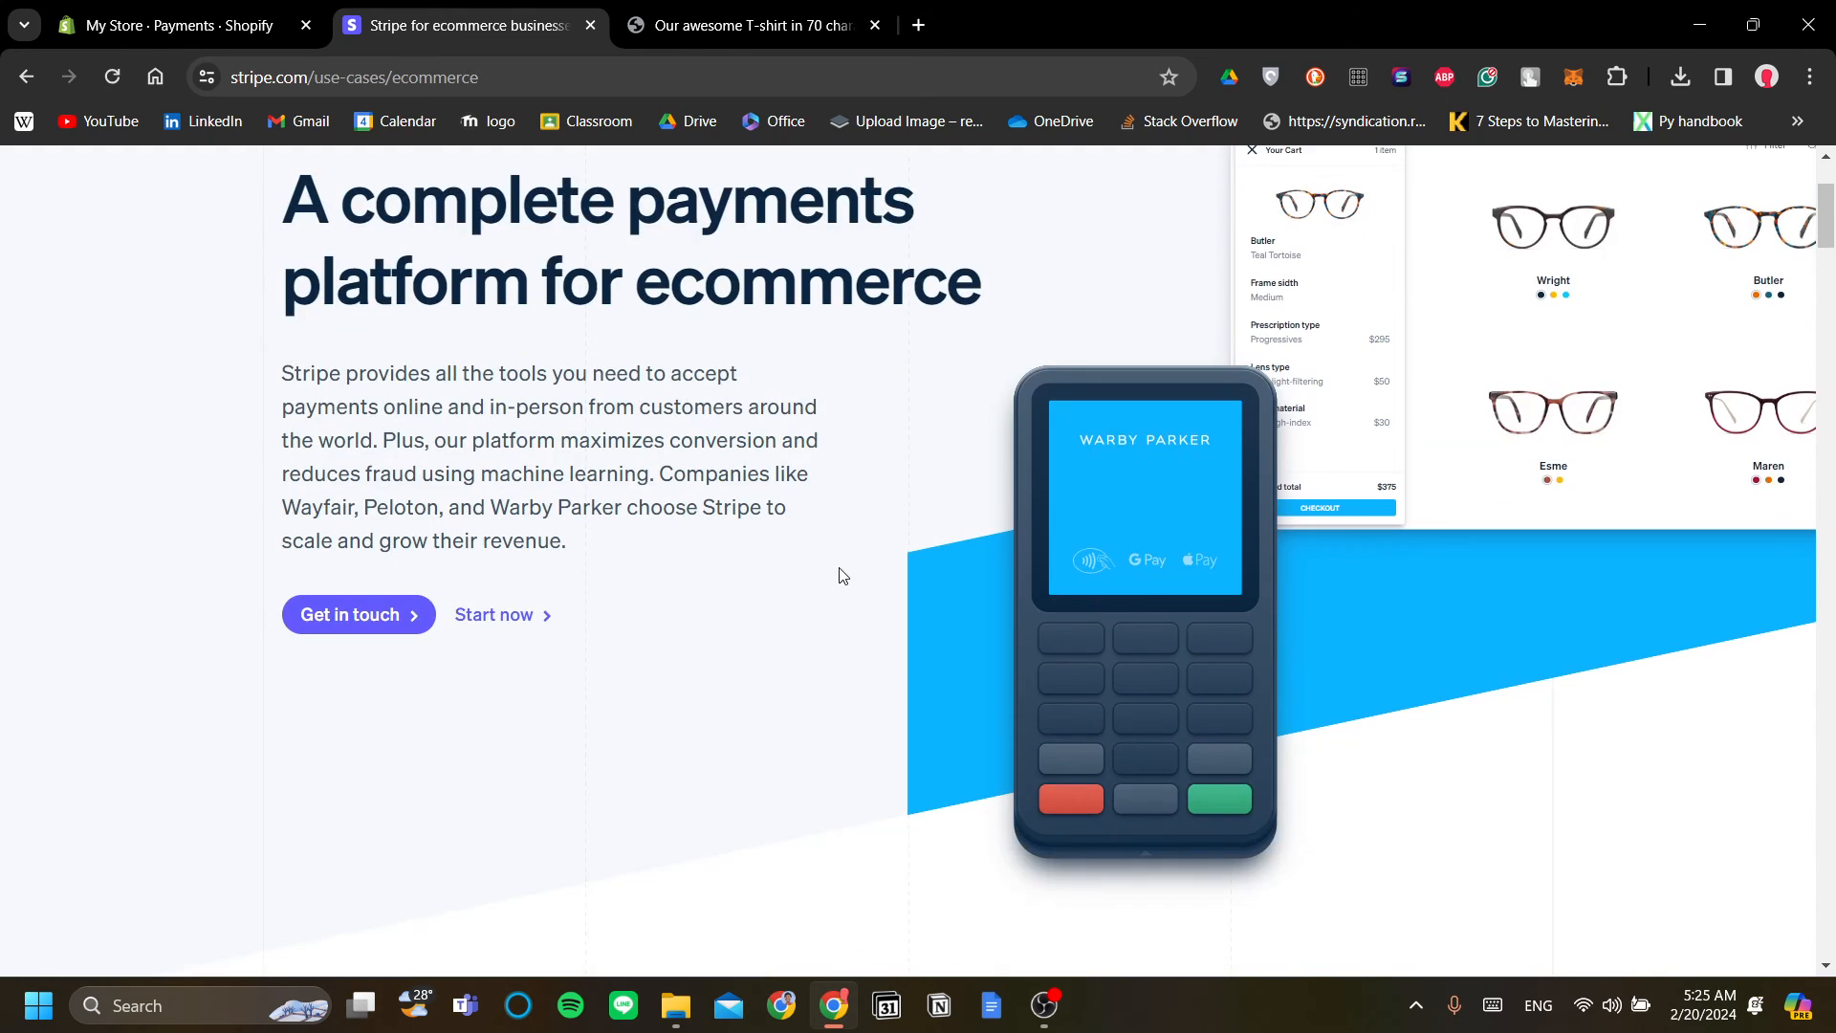
- Examine the Ecommerce page's sections on maximizing conversion, optimizing the checkout flow, decreasing fraud with machine learning, and maximizing payment acceptance
scroll(814, 568, "down", 6)
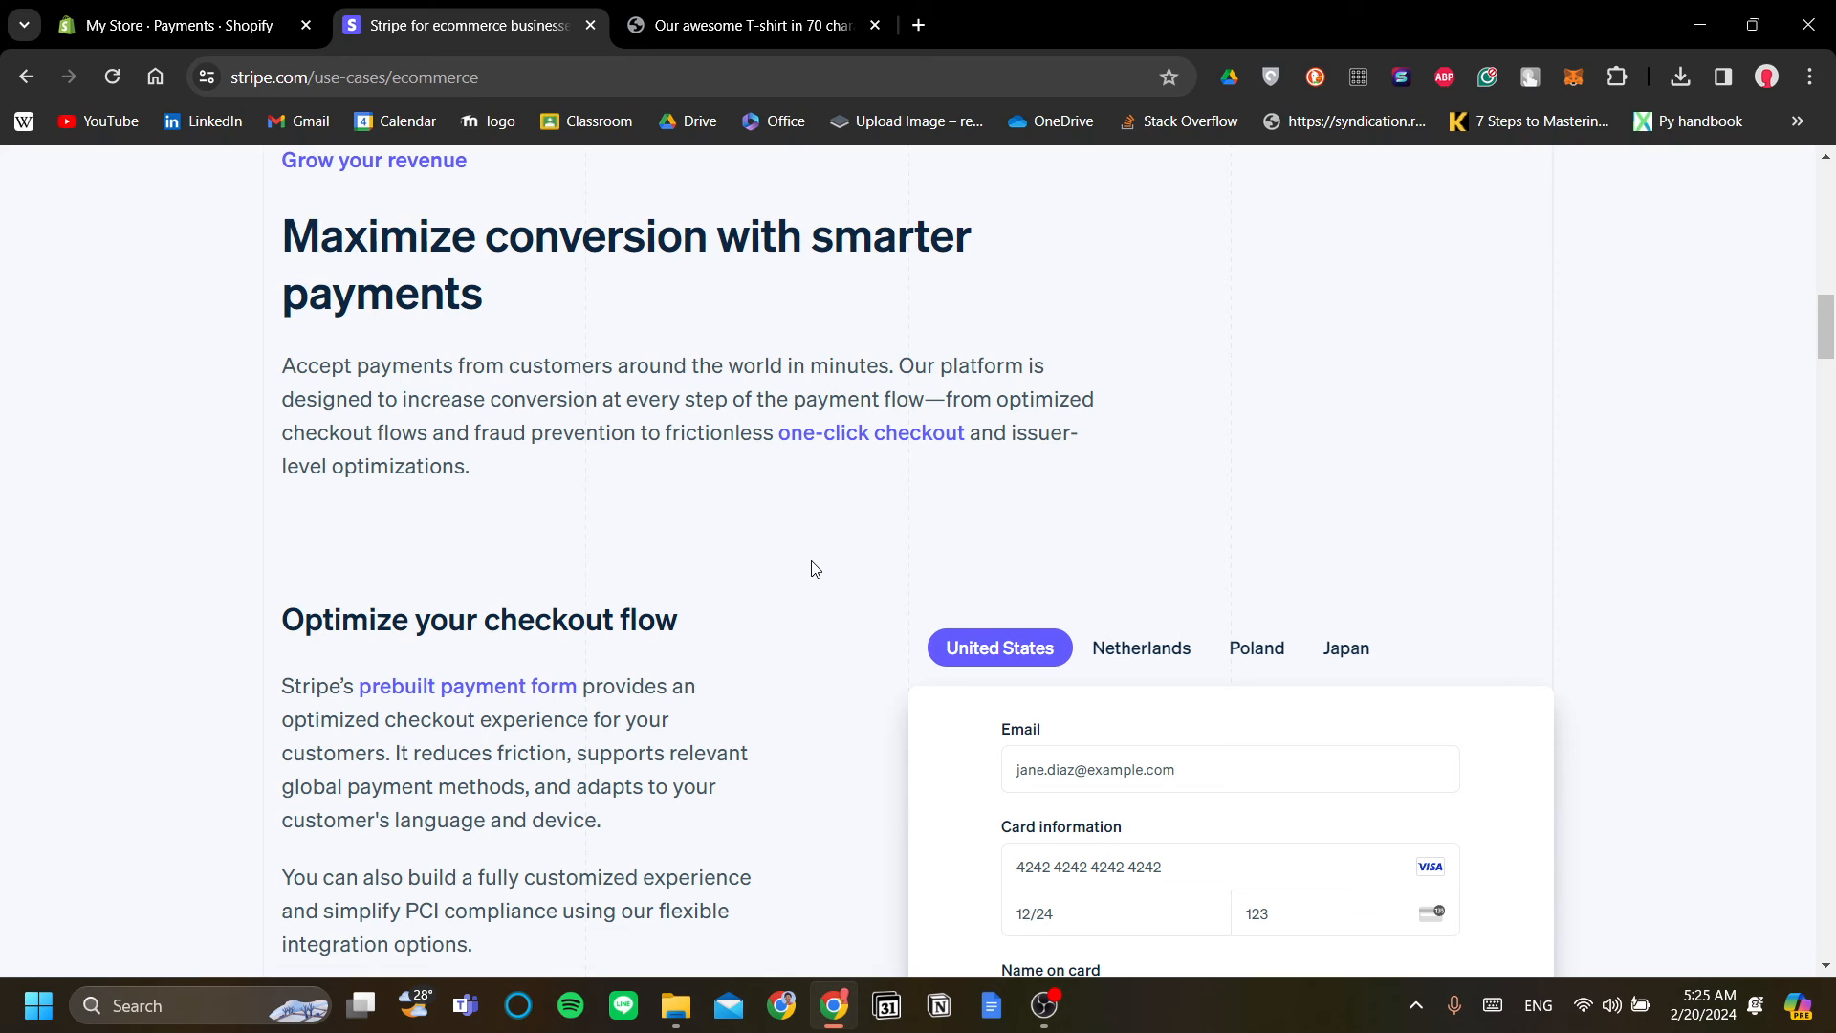
scroll(814, 569, "down", 1)
scroll(814, 569, "down", 2)
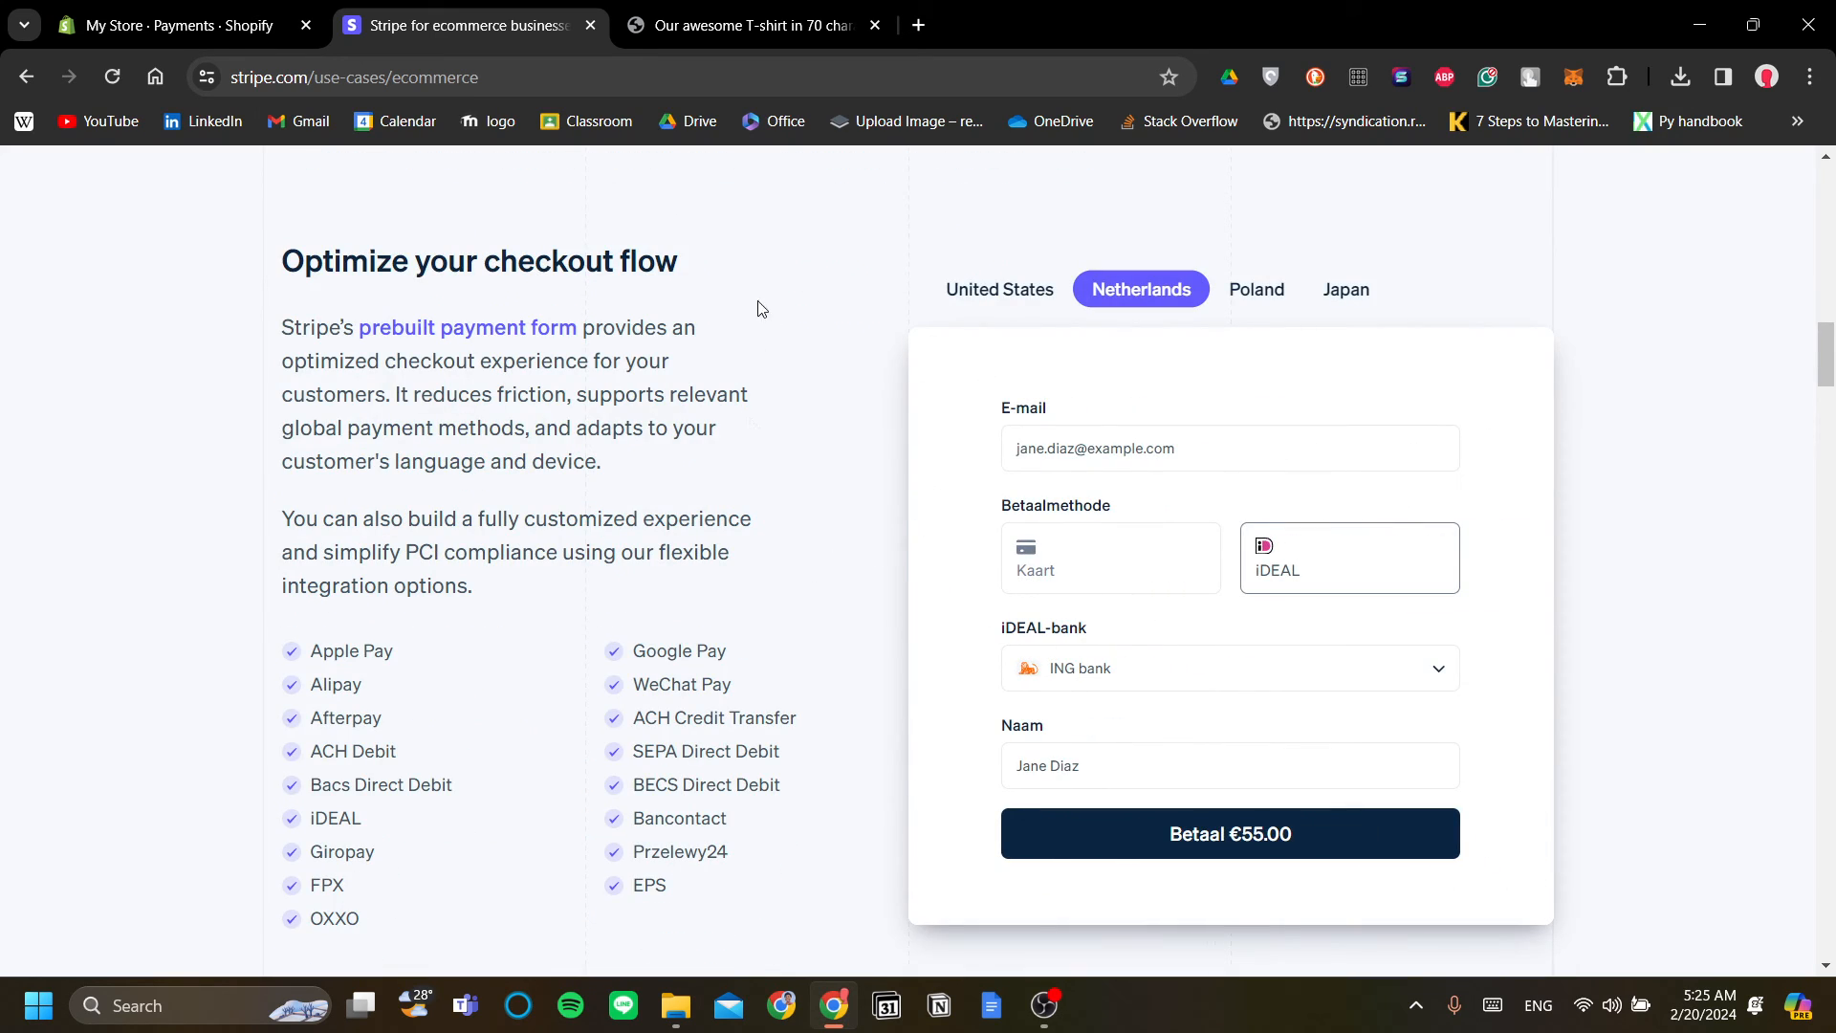
scroll(733, 341, "down", 5)
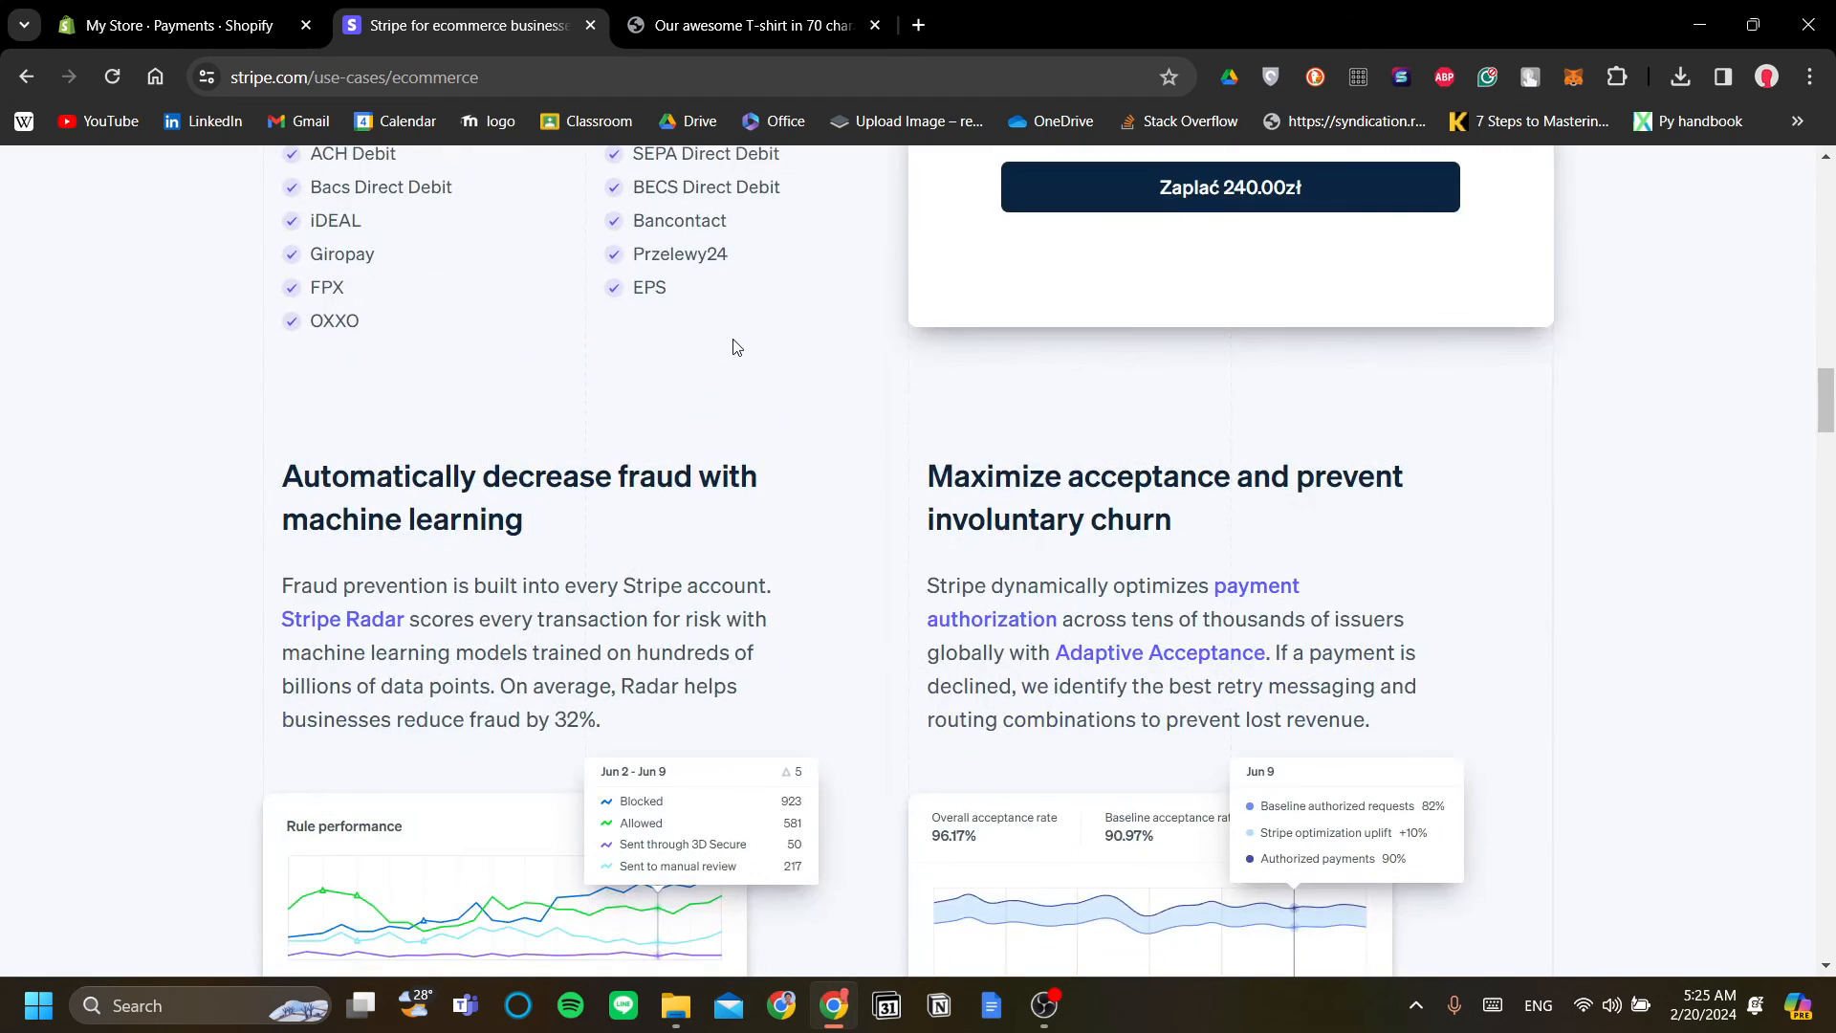
scroll(782, 419, "down", 2)
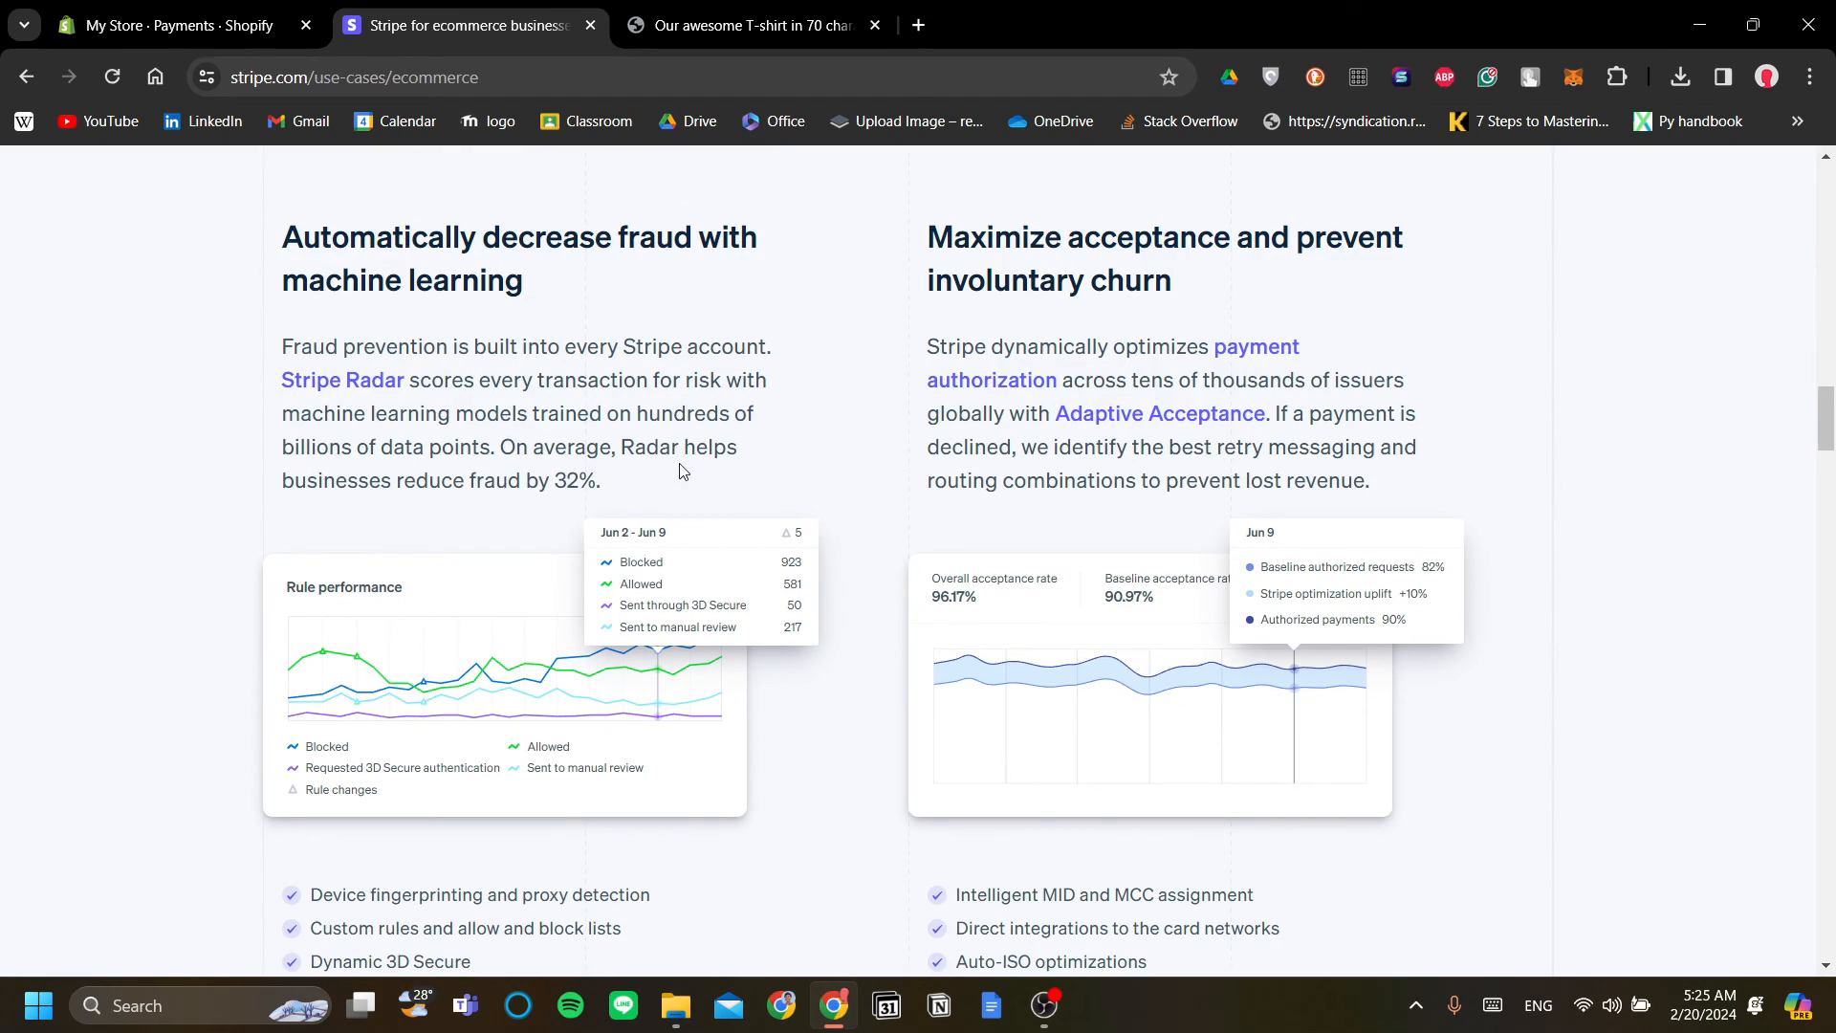
scroll(797, 452, "down", 1)
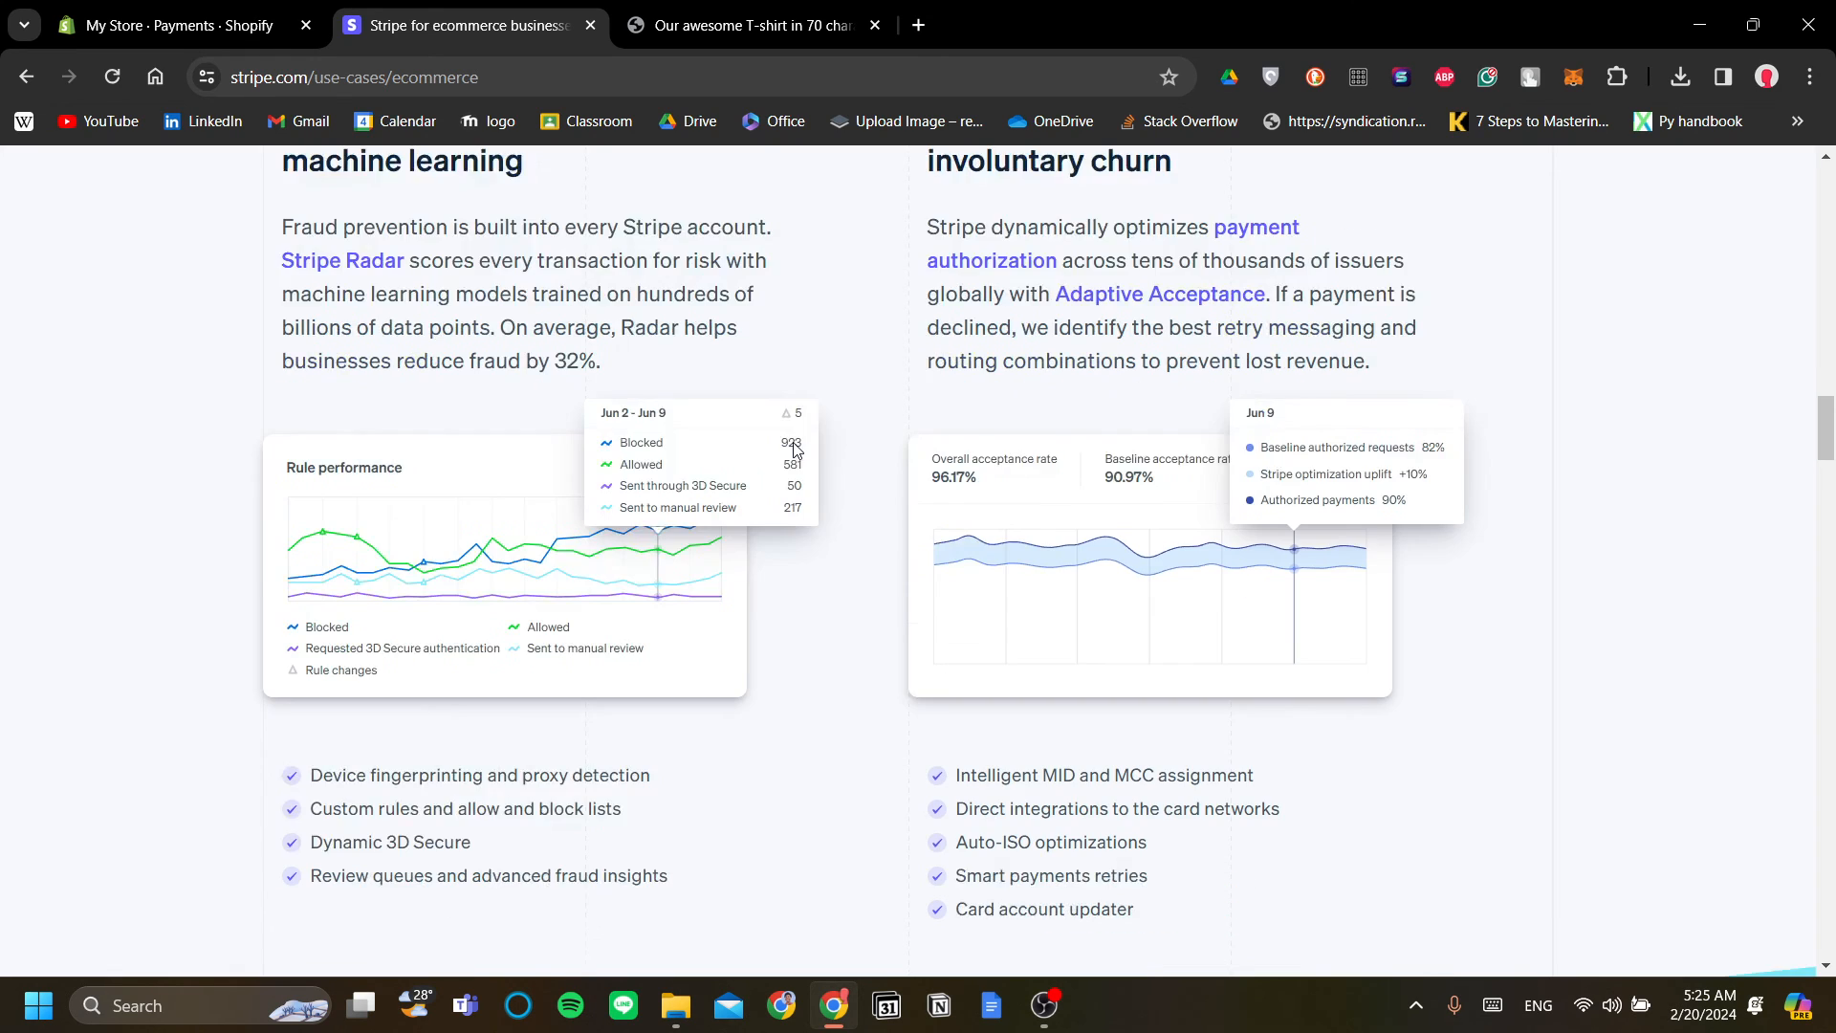
scroll(794, 449, "down", 3)
scroll(794, 454, "up", 3)
scroll(792, 468, "down", 9)
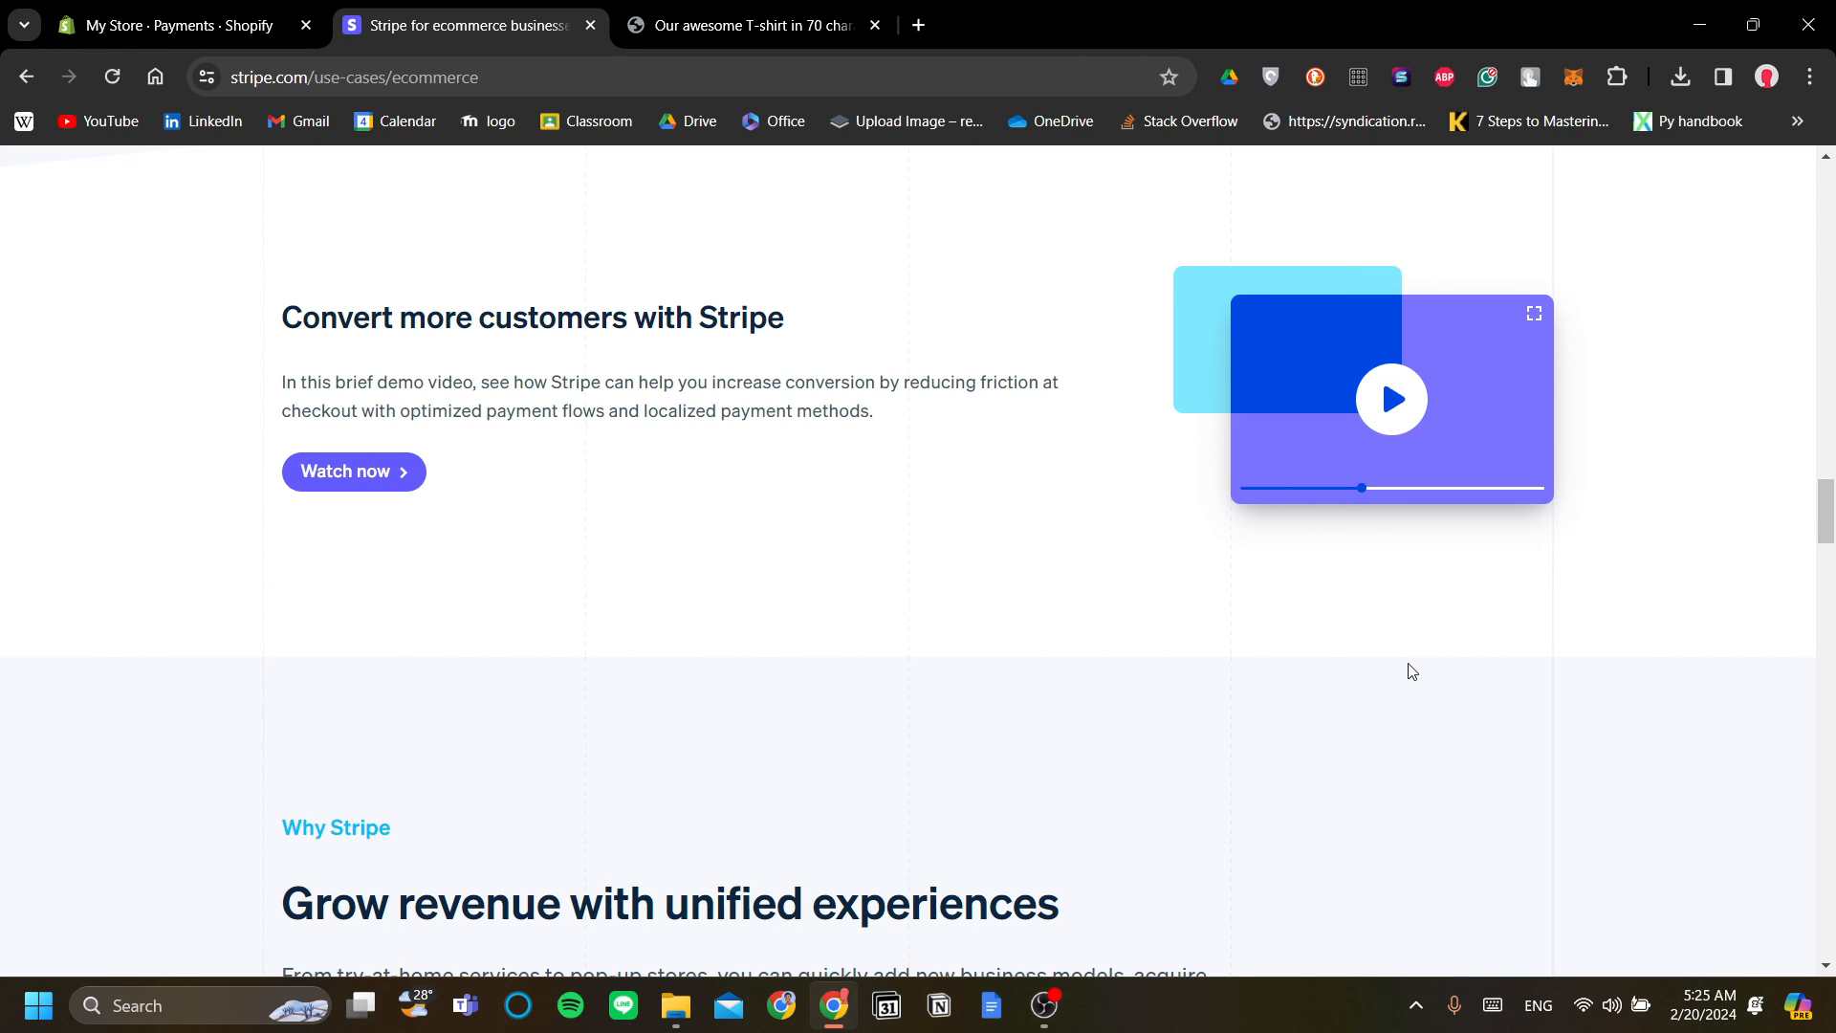
- Examine the Why Stripe section on unified experiences, covering subscriptions with Stripe Billing and in-person sales with Stripe Terminal
scroll(1320, 685, "down", 1)
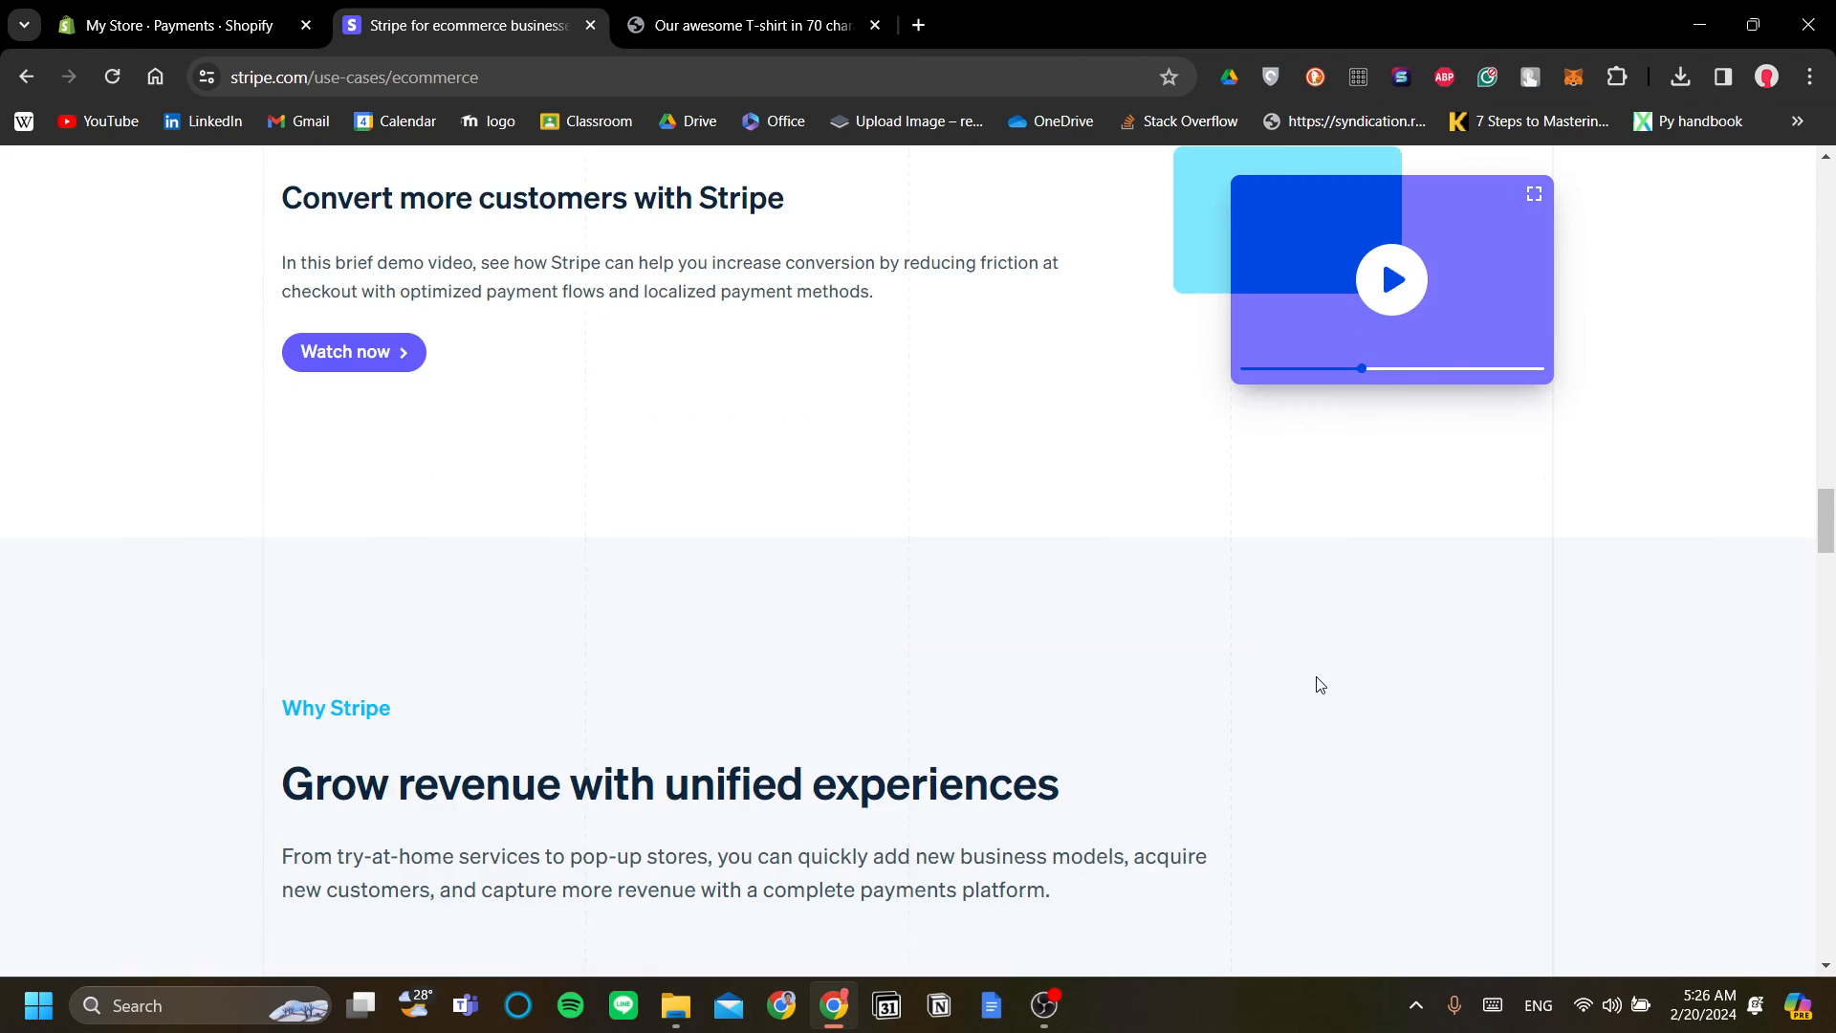
scroll(1320, 685, "down", 1)
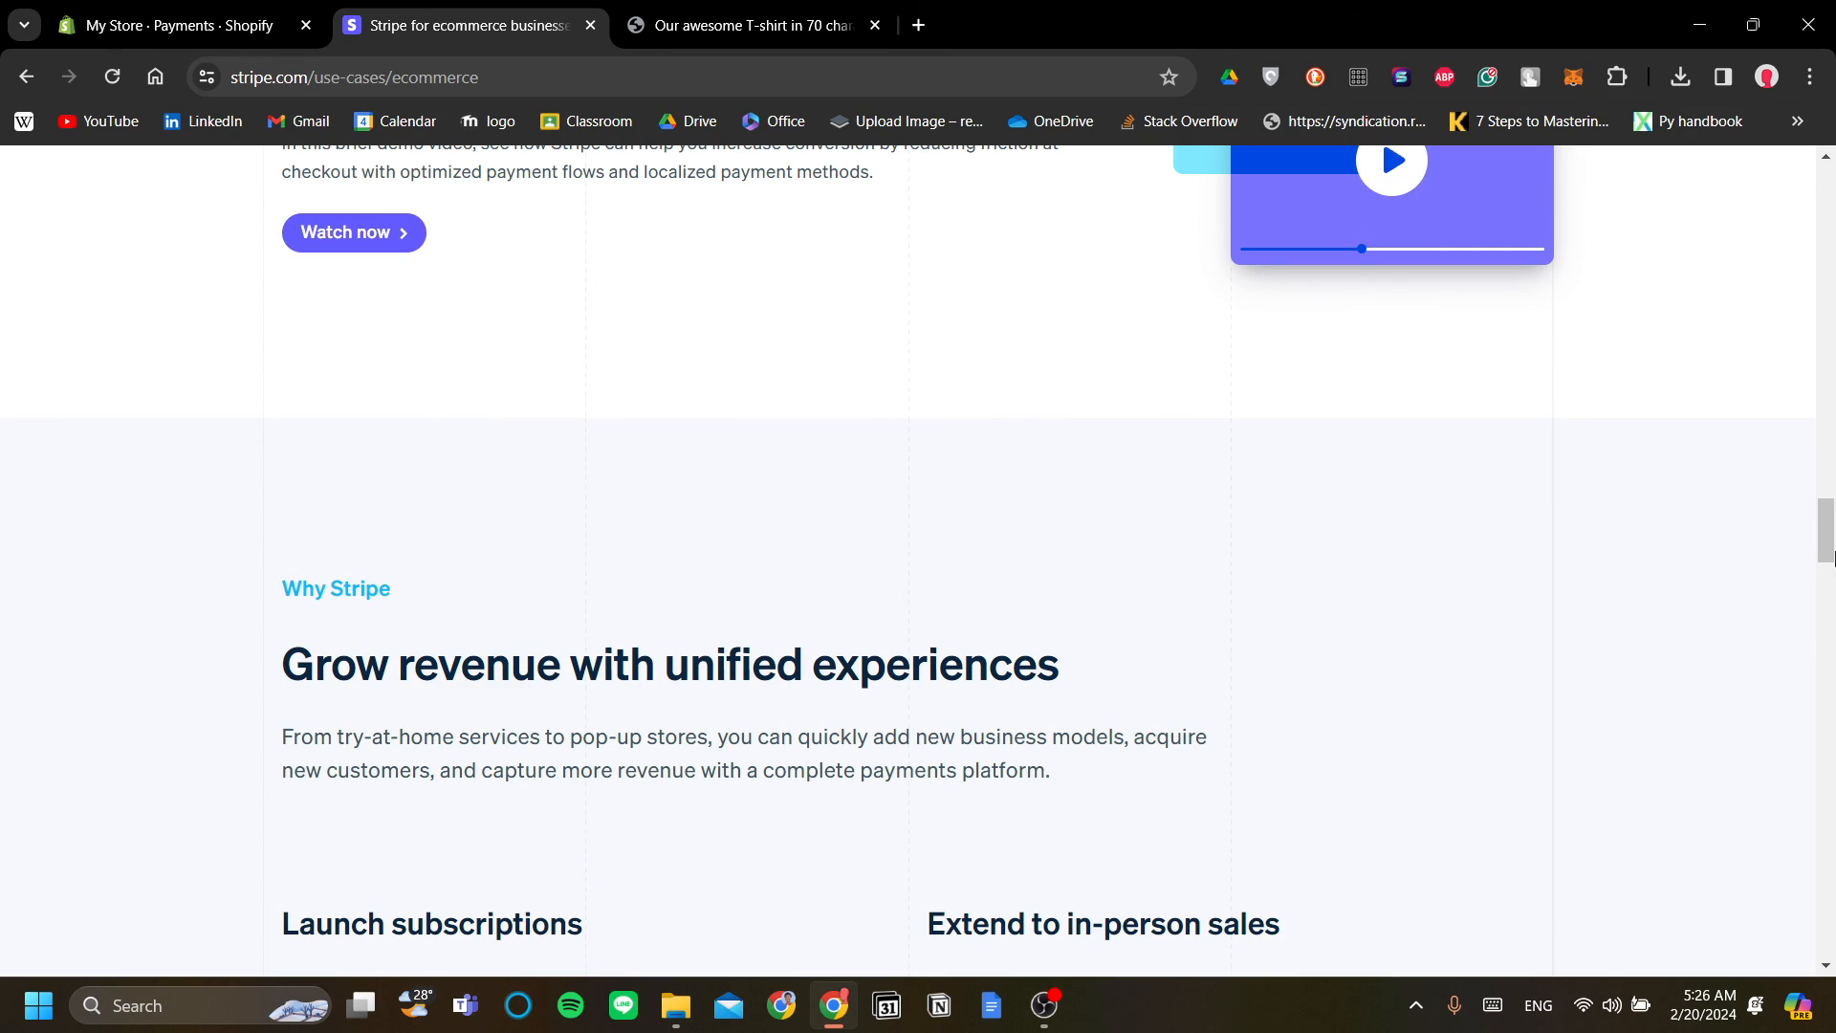
scroll(1409, 724, "down", 1)
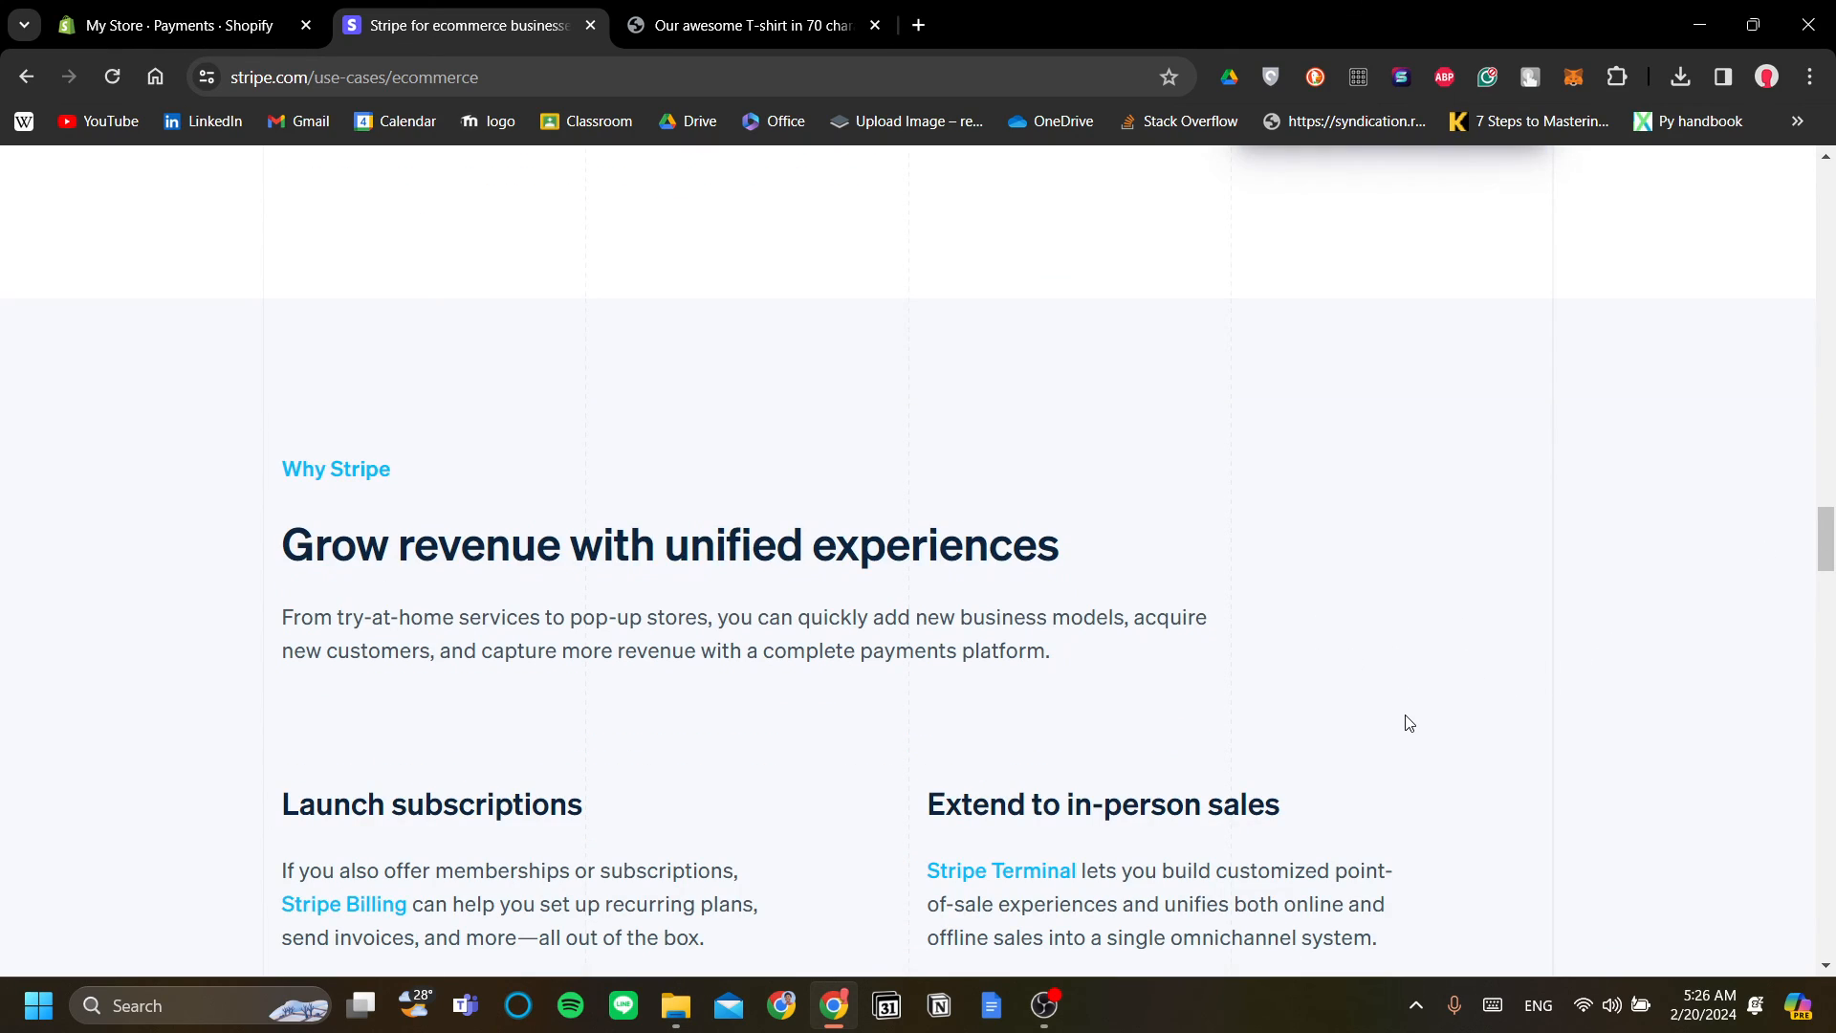
scroll(1409, 724, "down", 1)
scroll(1414, 705, "down", 2)
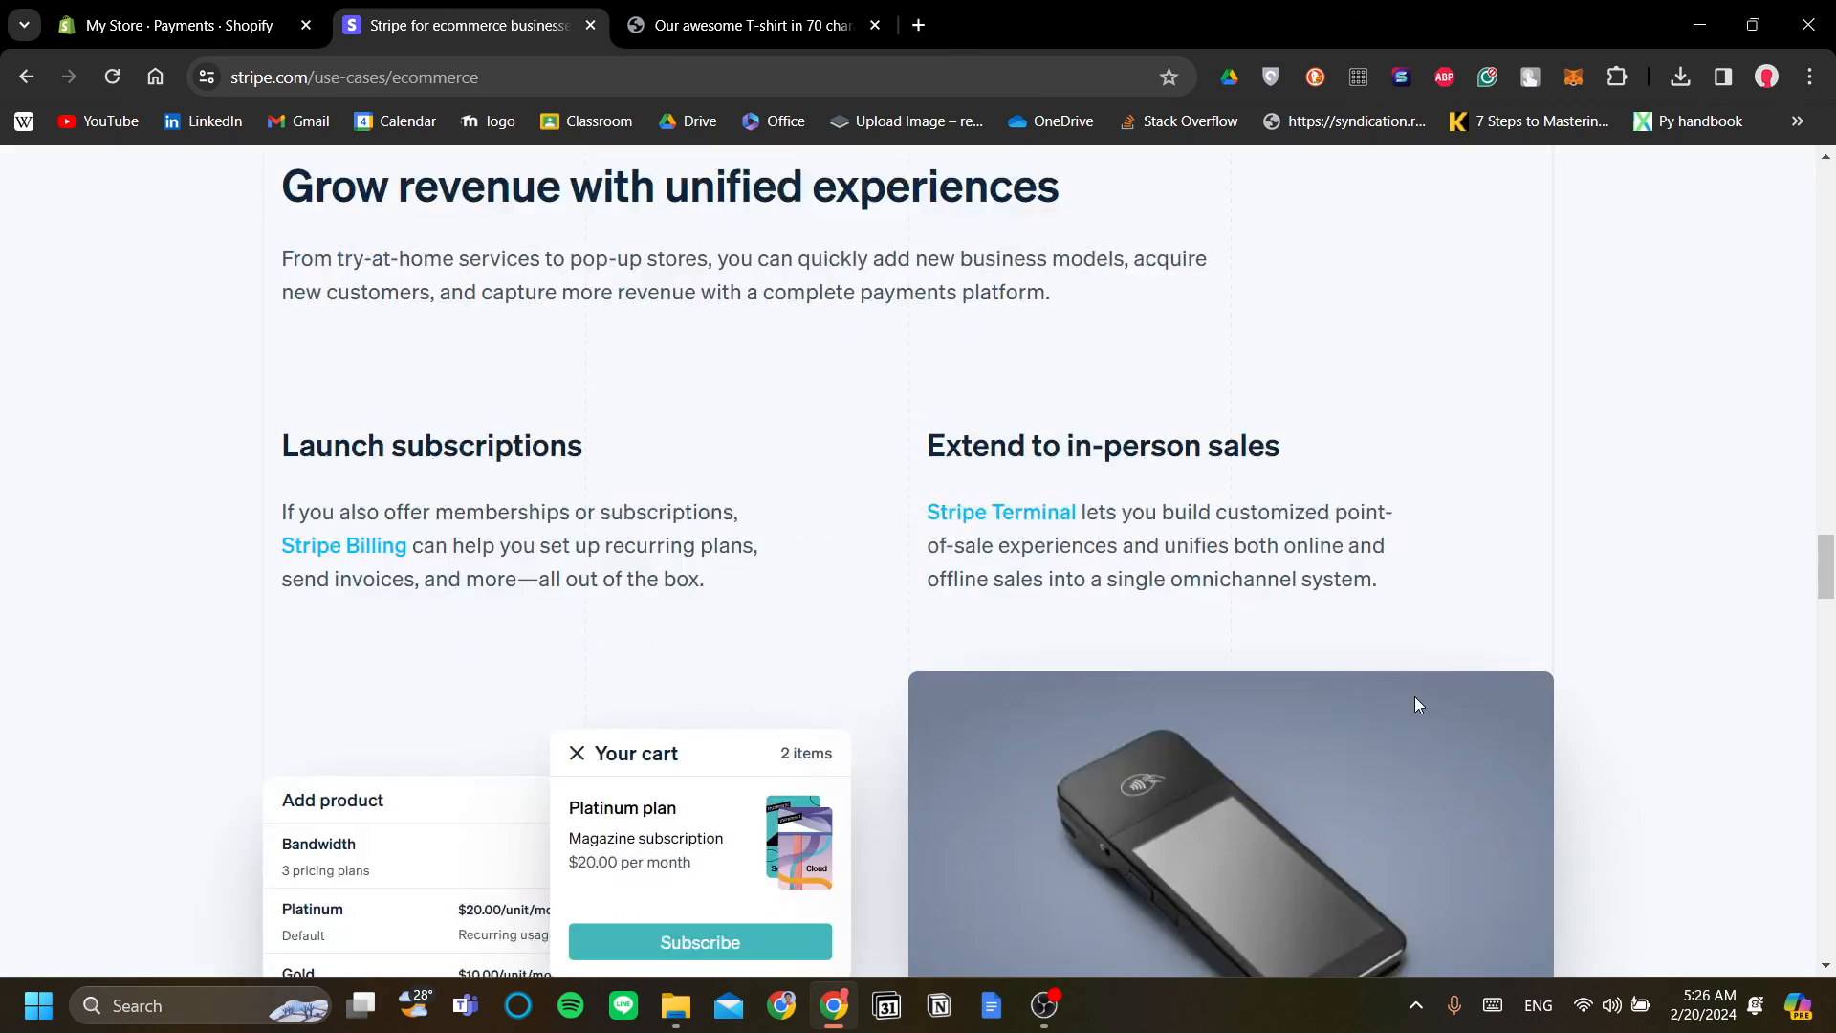
scroll(1159, 635, "down", 3)
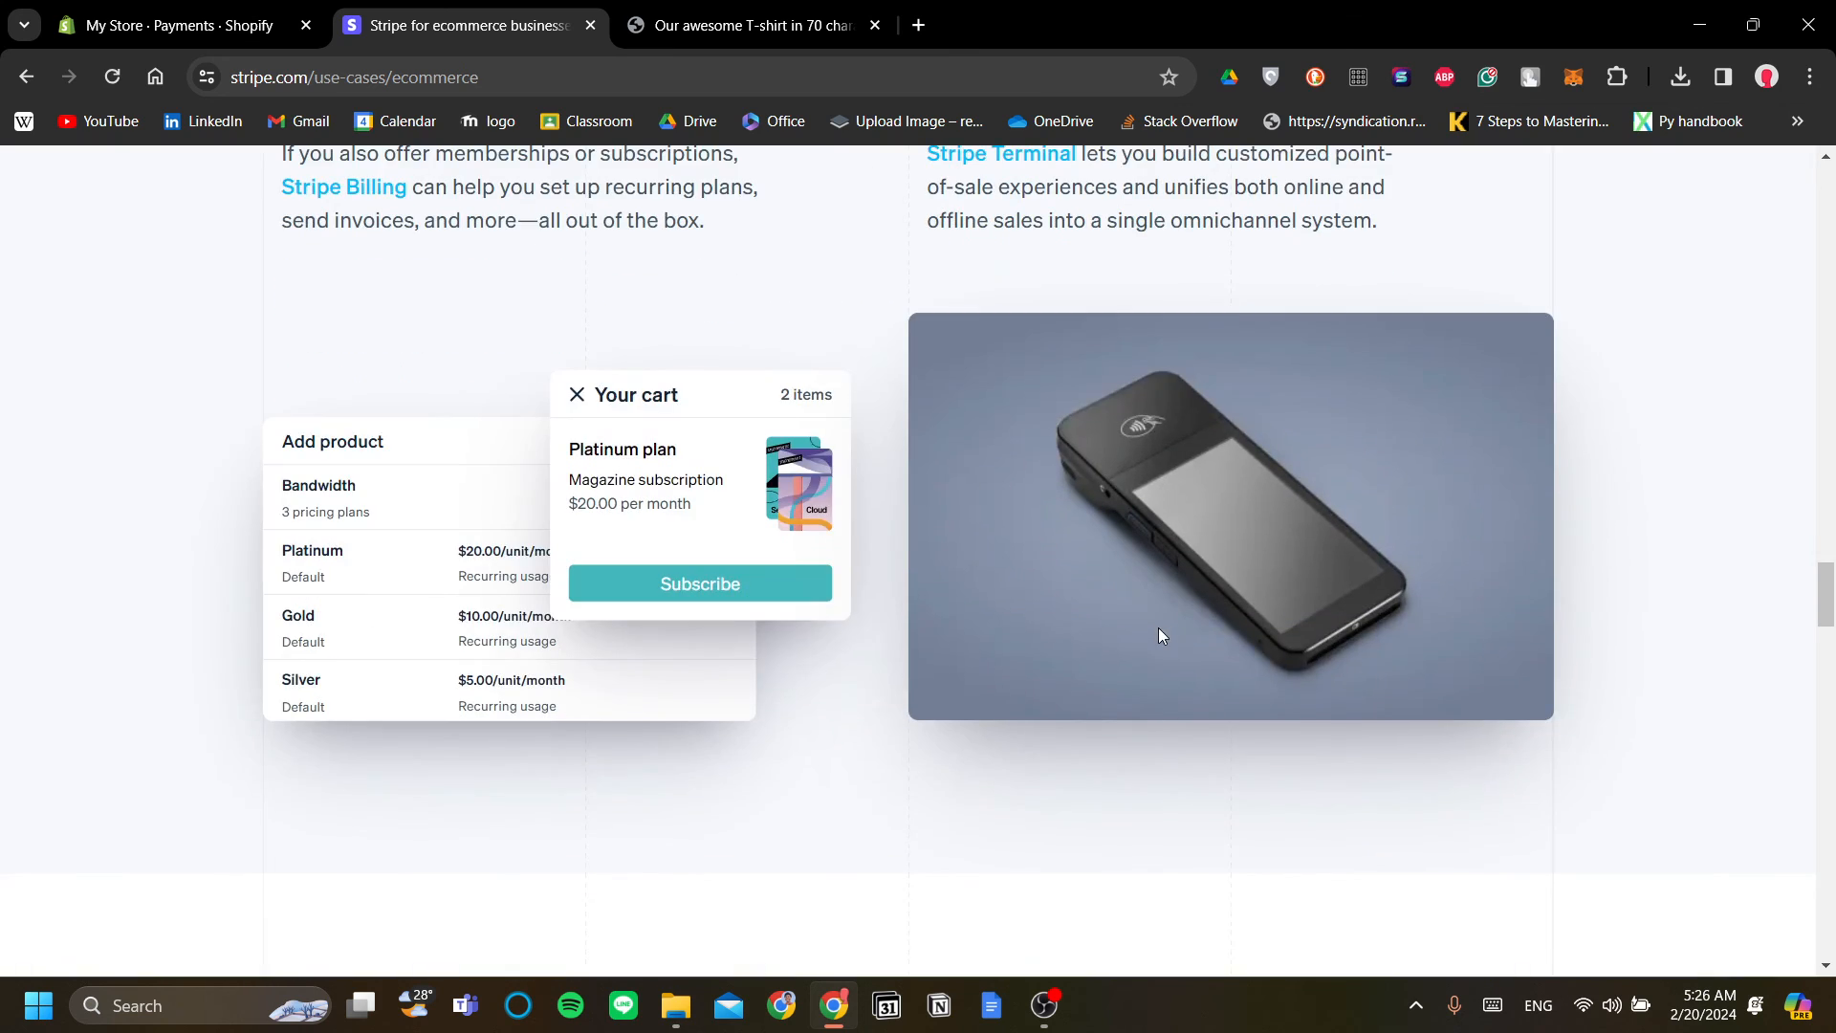